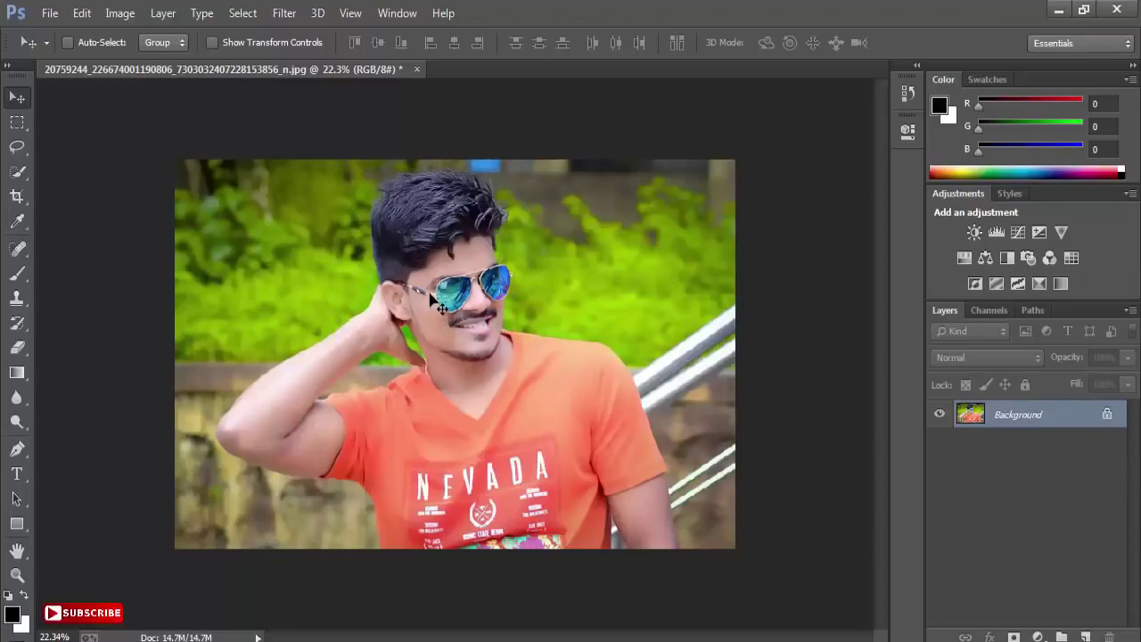
- Start a Pen tool path at the image's lower edge, tracing the shirt's side up to the raised arm's sleeve hem
scroll(439, 307, up, 1)
click(17, 450)
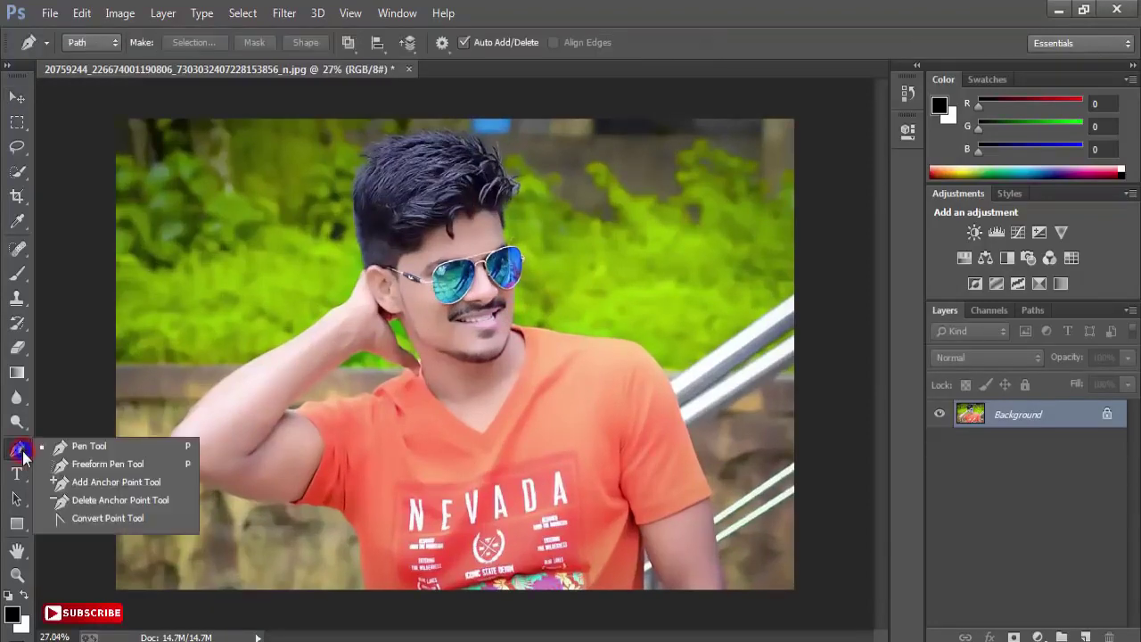
click(96, 443)
scroll(270, 485, up, 8)
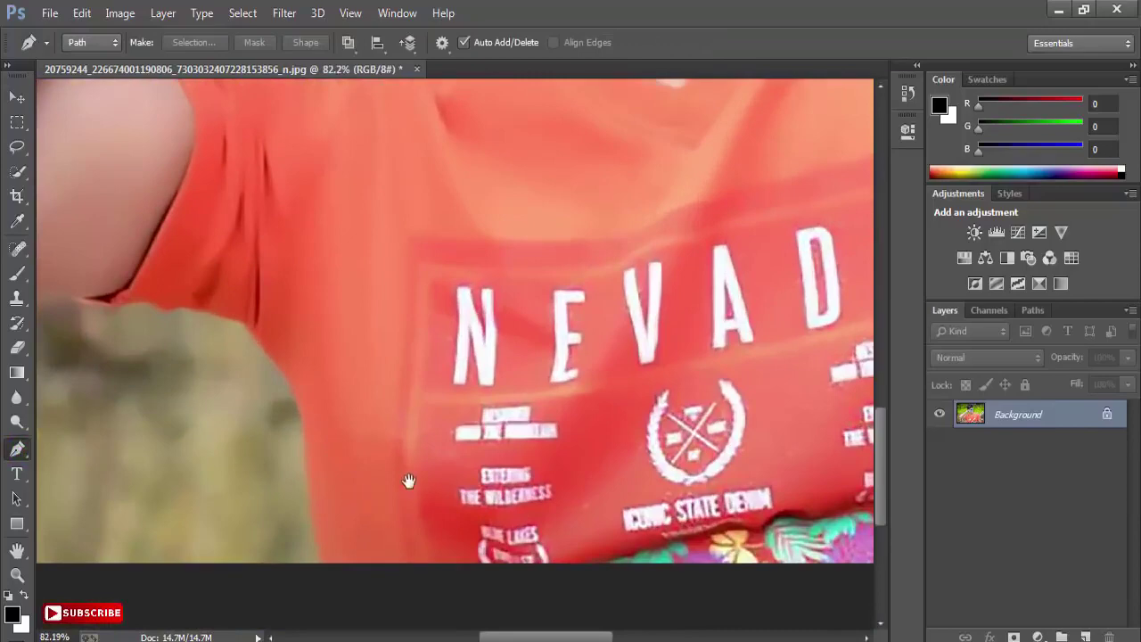
drag(408, 482, 497, 445)
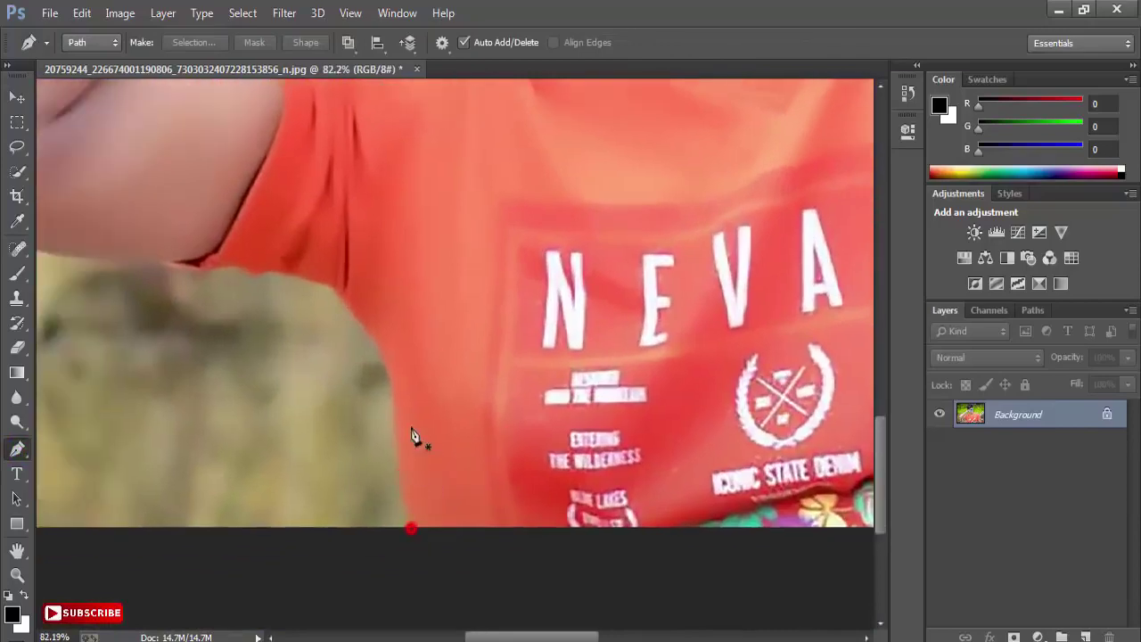
click(411, 528)
drag(390, 390, 392, 369)
click(352, 308)
click(331, 286)
click(249, 269)
click(208, 269)
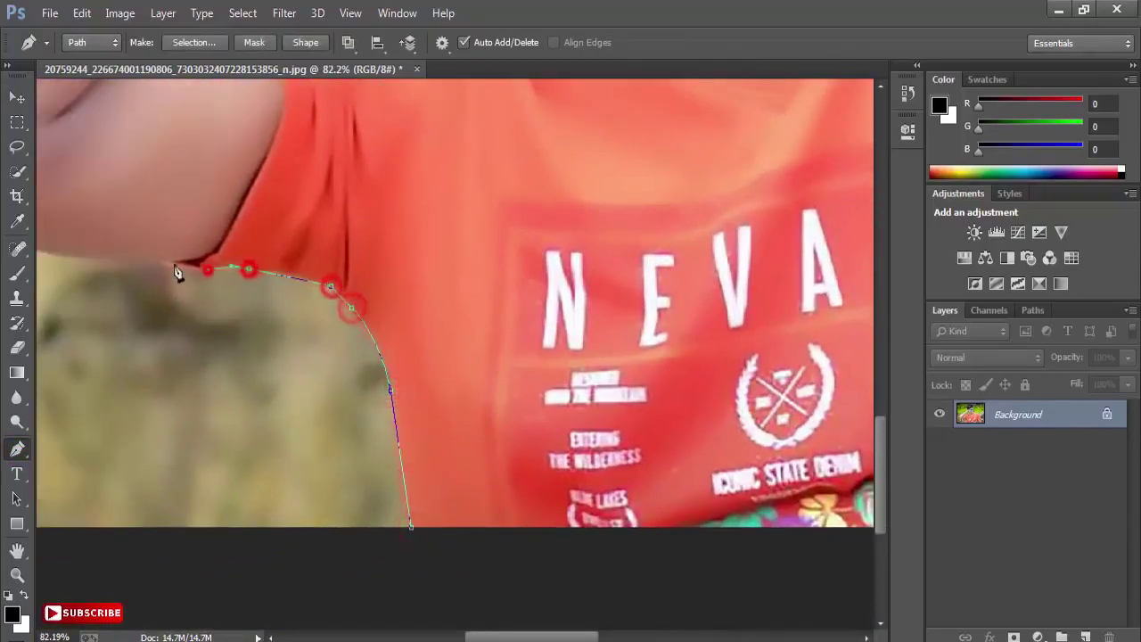
- Continue the path around the raised arm's underside and elbow, along the forearm and hand up to the ear
click(174, 264)
drag(122, 255, 404, 354)
drag(318, 348, 278, 332)
drag(112, 252, 210, 502)
drag(238, 458, 280, 408)
drag(415, 320, 350, 411)
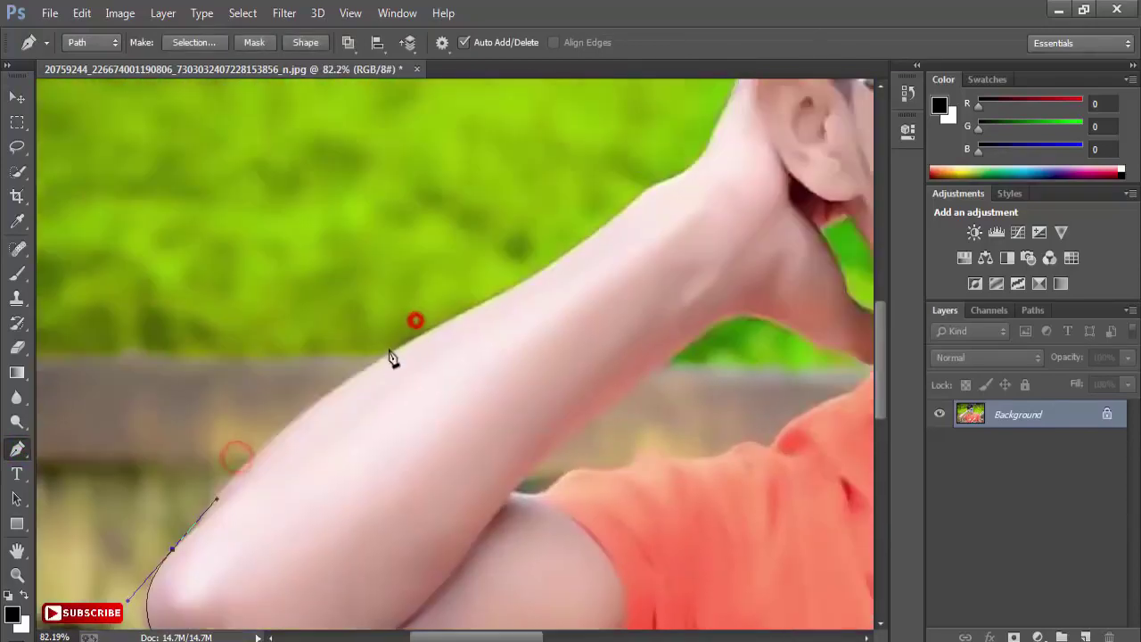
drag(410, 344, 542, 270)
drag(632, 238, 356, 414)
drag(353, 389, 379, 368)
click(412, 348)
drag(445, 285, 457, 263)
click(469, 242)
- Trace the back of the head and the outline of the hair over to the forehead
drag(507, 164, 499, 436)
drag(429, 285, 437, 223)
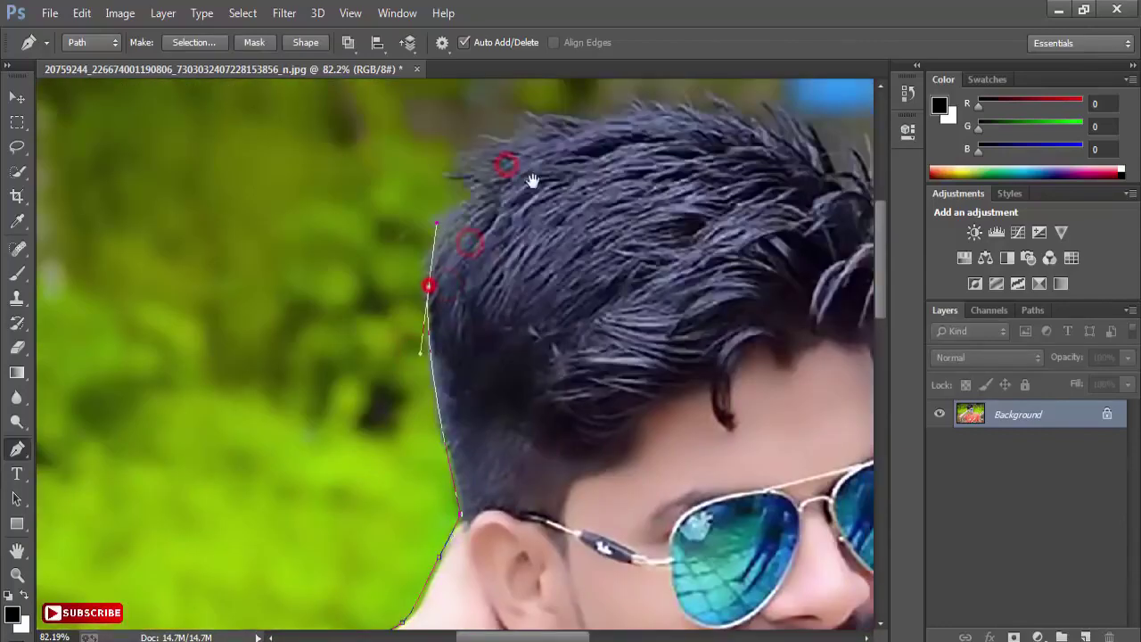
drag(535, 183, 452, 279)
click(400, 282)
click(405, 248)
click(497, 217)
click(594, 201)
drag(758, 295, 589, 282)
drag(543, 222, 579, 245)
click(629, 295)
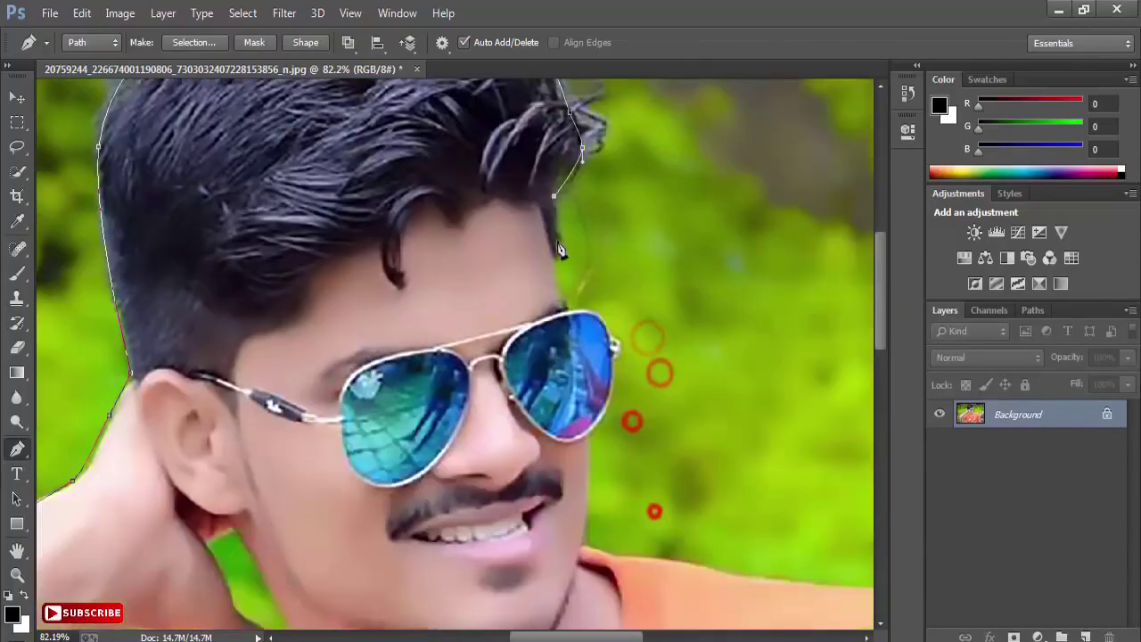
- Continue the path down the forehead and around the outer rim of the sunglasses
click(557, 240)
click(553, 260)
click(564, 306)
drag(603, 321, 613, 339)
scroll(628, 319, up, 1)
click(617, 357)
click(611, 369)
drag(601, 422, 585, 446)
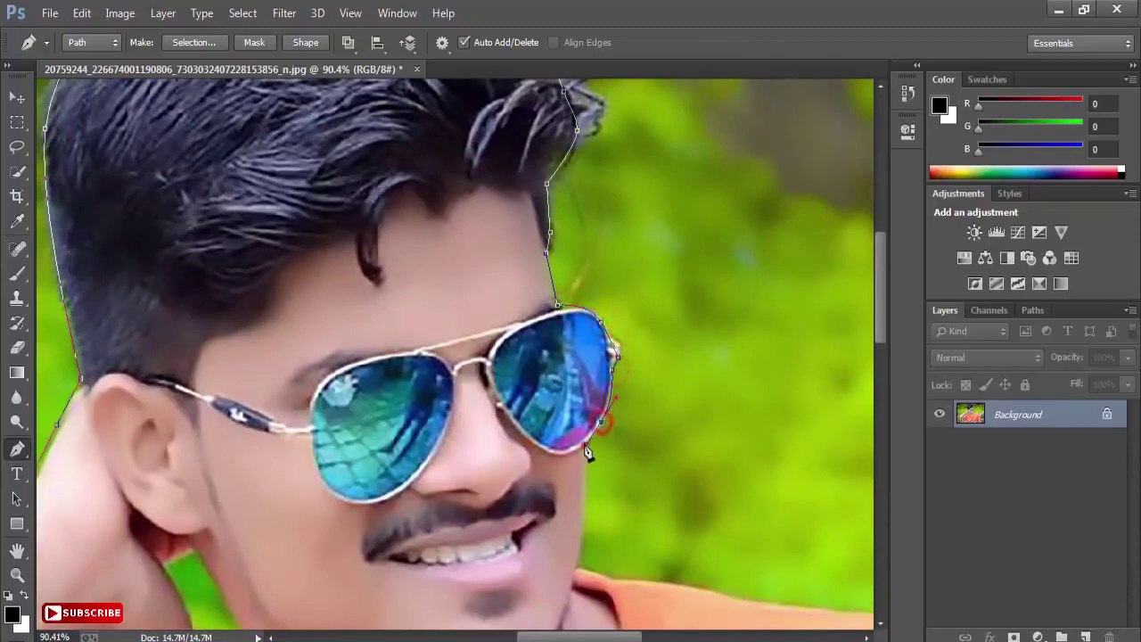
- Extend the path down the cheek to the collar, along the shoulder and down the lowered arm's sleeve
click(576, 568)
drag(580, 517, 462, 417)
click(484, 443)
drag(596, 461, 637, 474)
drag(741, 491, 348, 384)
drag(339, 380, 390, 384)
drag(512, 418, 549, 455)
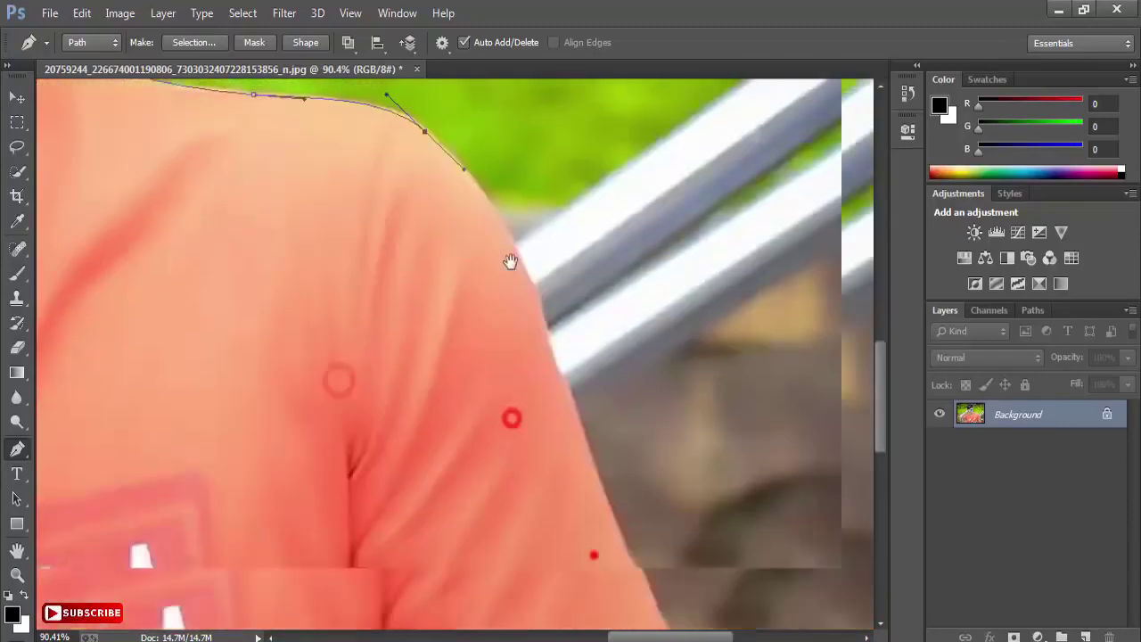
drag(540, 308, 568, 398)
drag(592, 479, 513, 291)
drag(548, 365, 480, 141)
- Trace the lowered arm past the image's lower edge, include the gap beside the torso, and close the outer path
click(573, 432)
click(574, 443)
drag(505, 331, 518, 384)
click(542, 490)
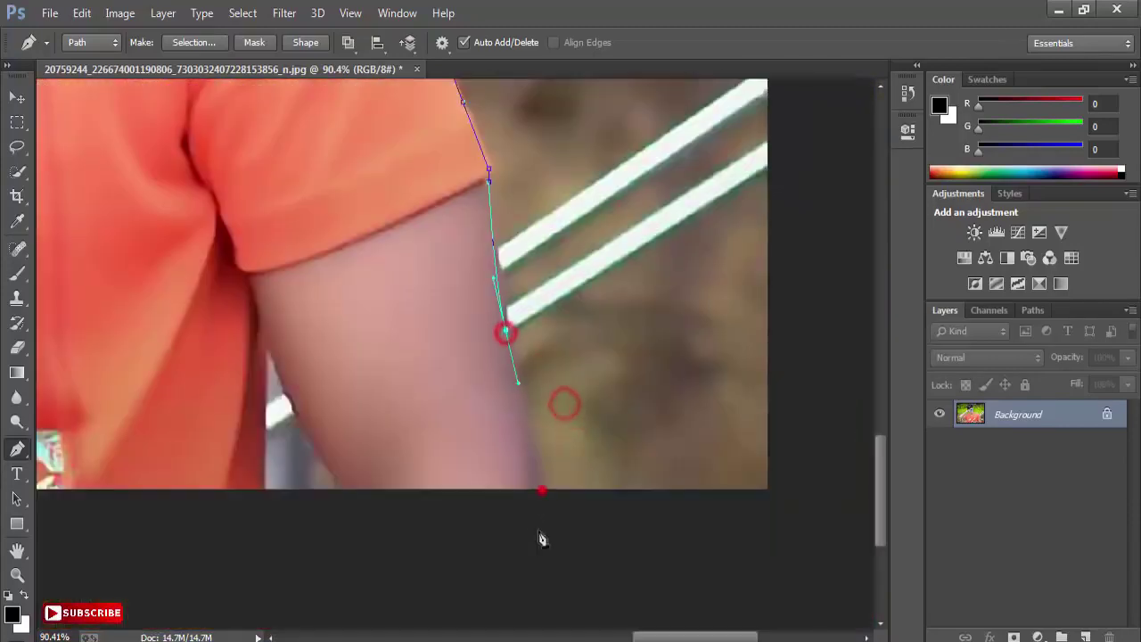
click(521, 379)
click(546, 535)
click(361, 507)
drag(291, 410, 268, 353)
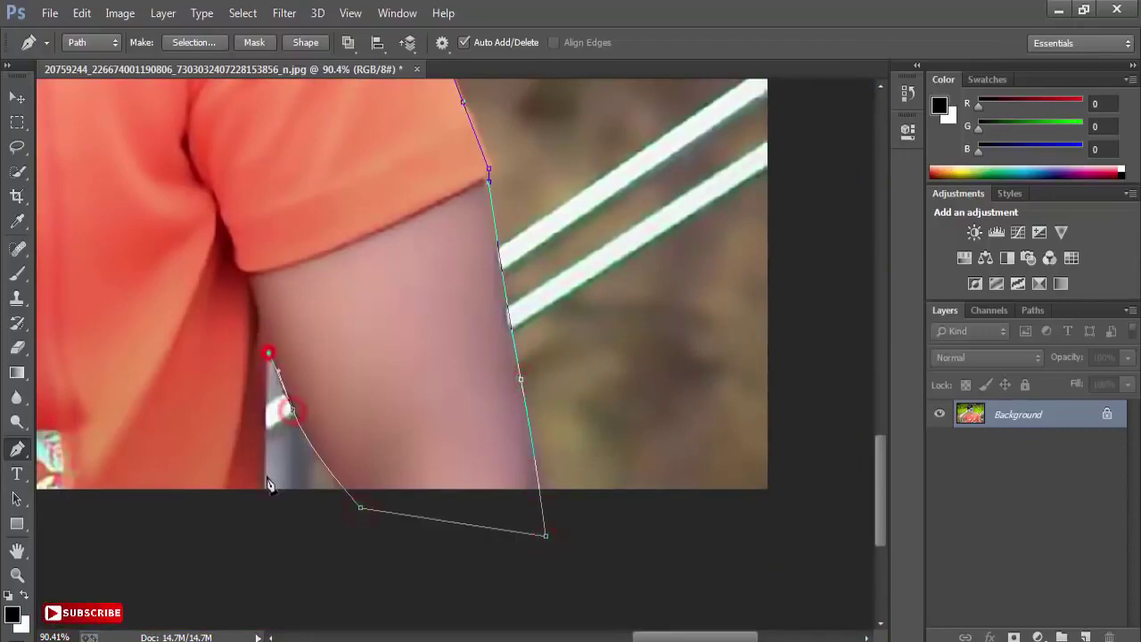
click(265, 512)
drag(433, 473, 812, 489)
- Start a second subpath at the inner elbow, tracing the shoulder edge of the gap under the raised arm
drag(438, 286, 468, 570)
drag(392, 330, 451, 570)
click(302, 484)
click(334, 484)
click(368, 461)
click(427, 454)
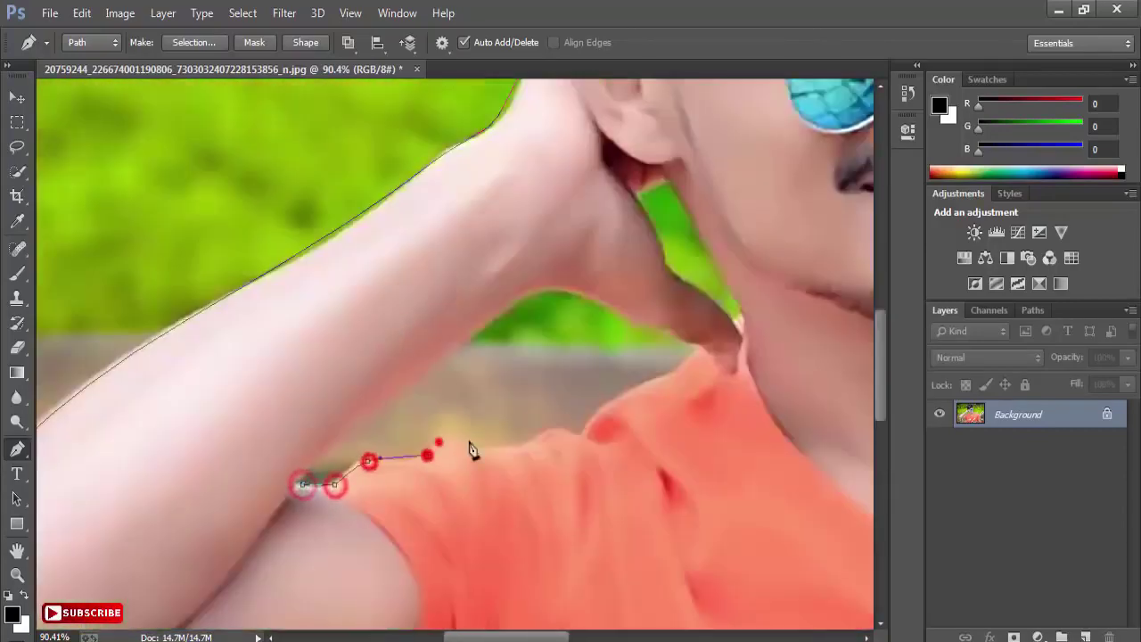
click(509, 448)
click(547, 433)
click(572, 434)
click(635, 385)
- Trace the underside of the hand and forearm back to the inner elbow, closing the gap's subpath
click(695, 341)
click(629, 314)
click(555, 292)
drag(496, 316, 470, 339)
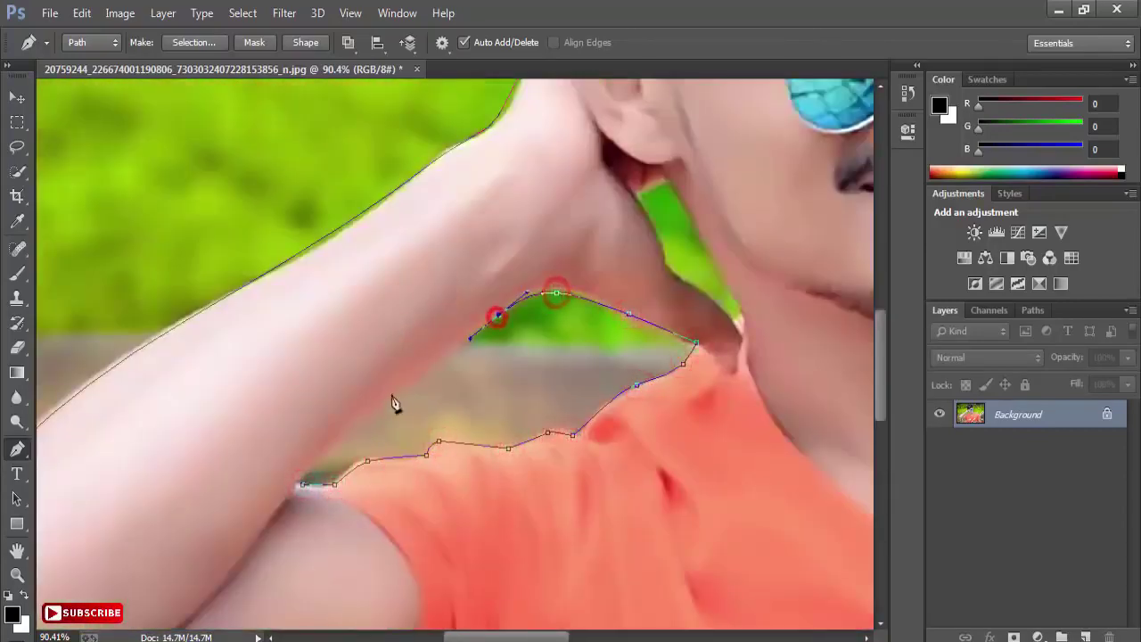
drag(377, 402, 354, 425)
click(329, 455)
click(303, 484)
- Draw a closed subpath around the small green gap between the raised hand and the neck
drag(611, 449, 232, 448)
drag(543, 469, 499, 508)
drag(324, 349, 310, 468)
click(296, 474)
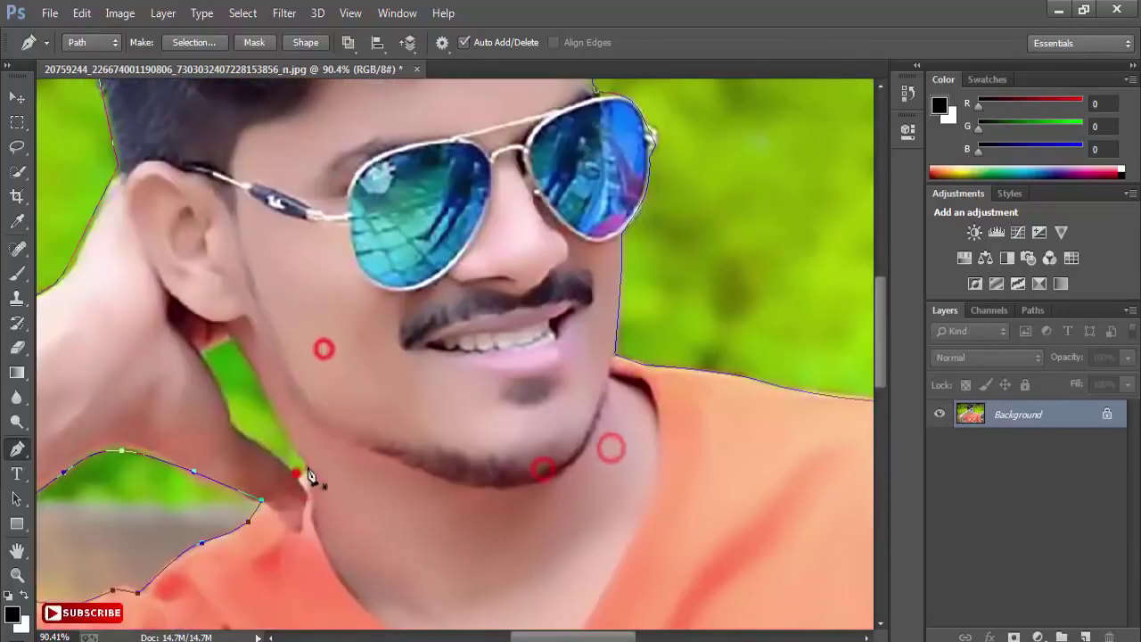
click(256, 381)
click(234, 339)
click(202, 354)
click(220, 396)
click(234, 427)
click(272, 454)
click(296, 472)
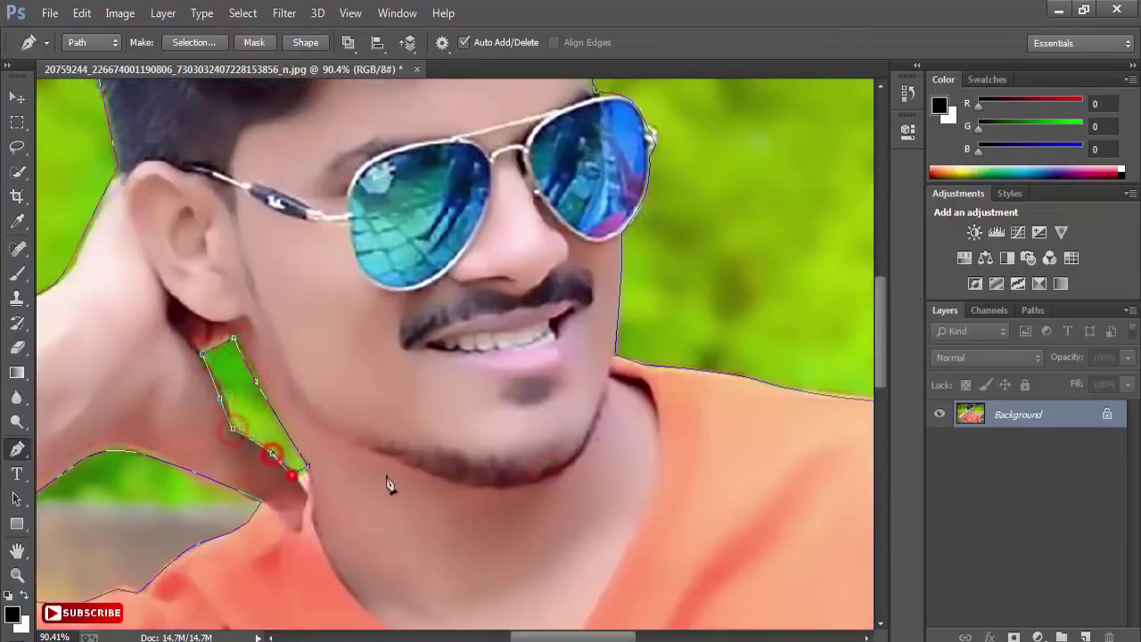
- Make a new anti-aliased selection from the path with a 0-pixel feather radius, and mask out the background with it
drag(622, 357, 491, 376)
drag(565, 306, 403, 462)
scroll(390, 353, down, 4)
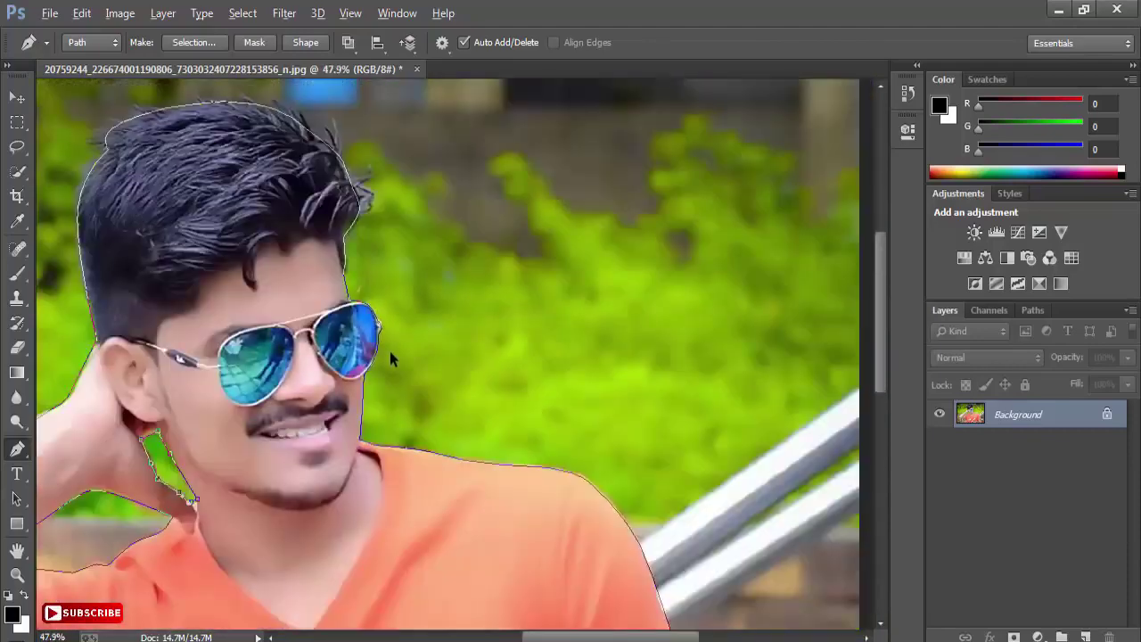
scroll(390, 351, down, 3)
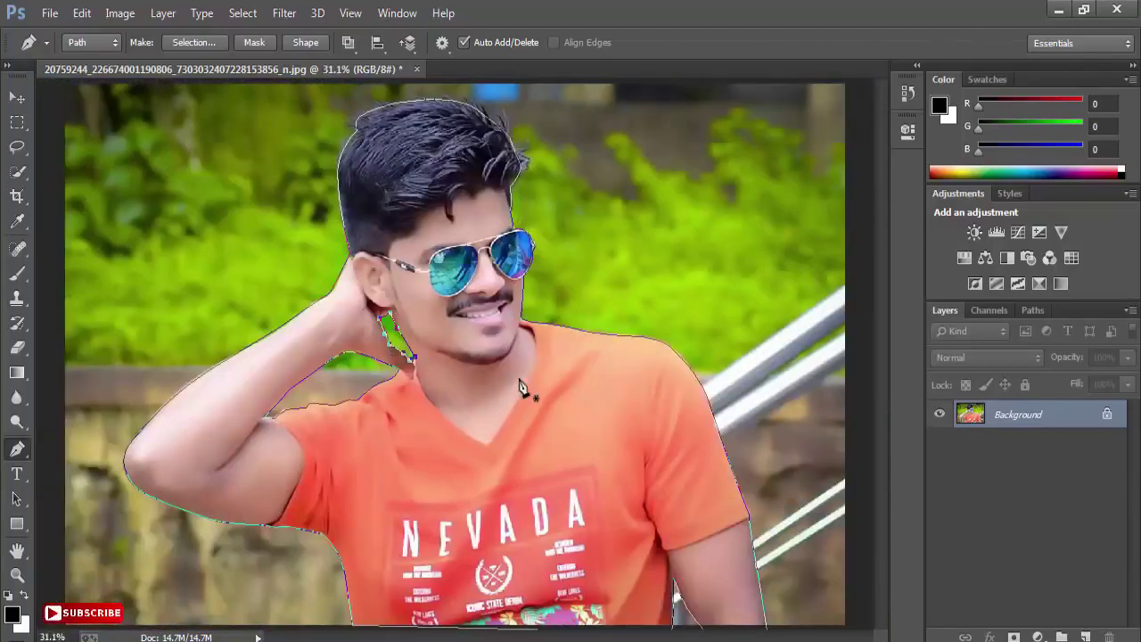
click(461, 374)
right_click(499, 364)
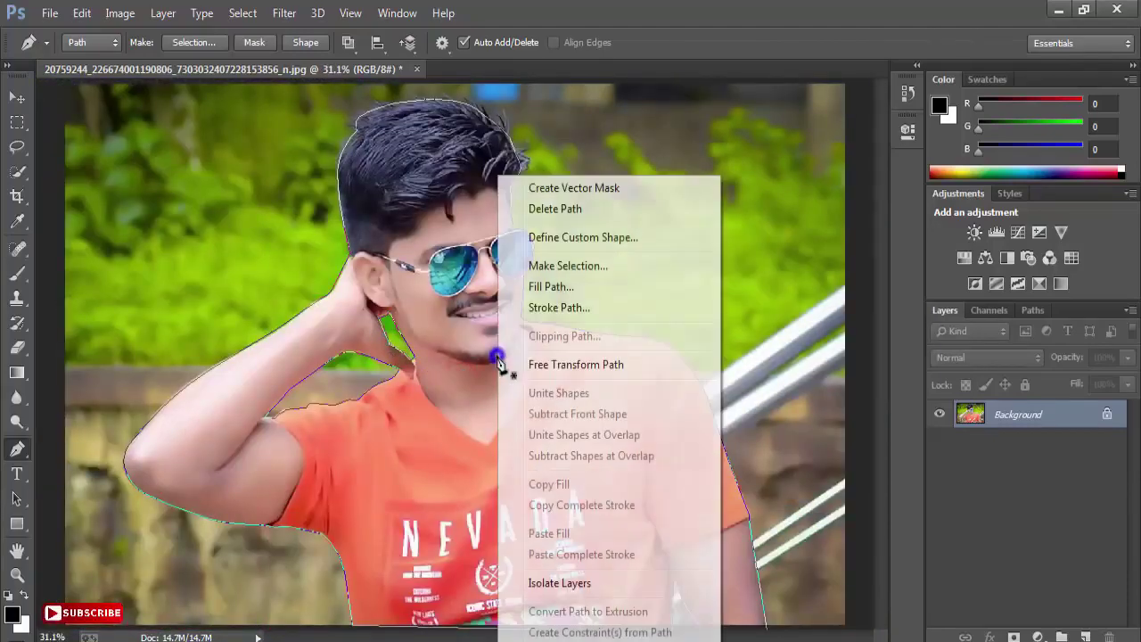
click(562, 259)
click(661, 187)
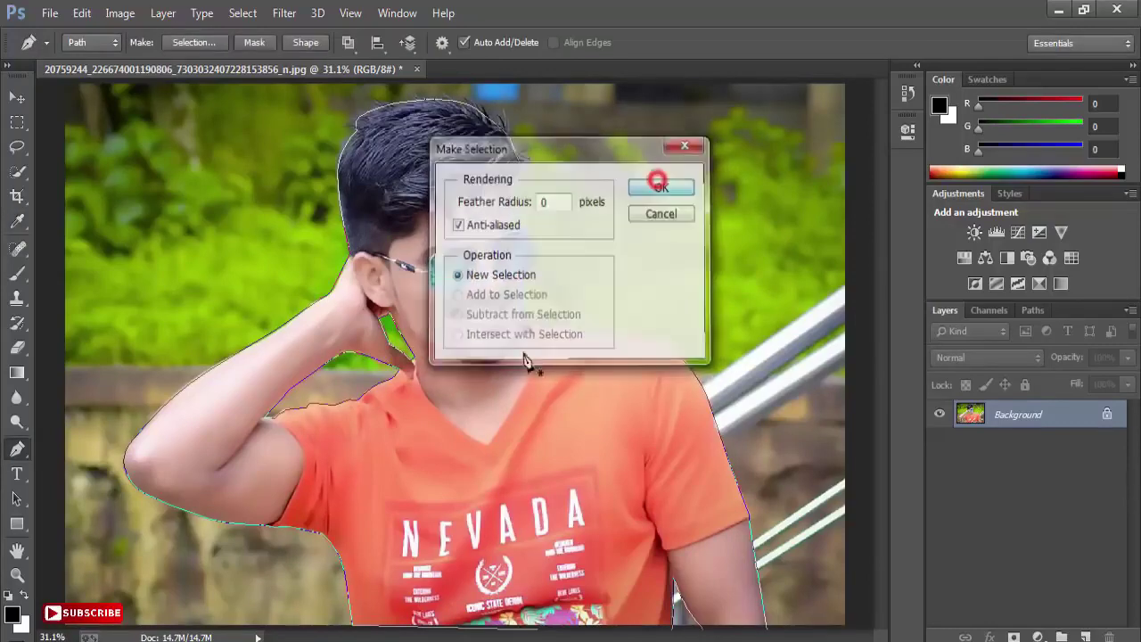
scroll(523, 356, down, 2)
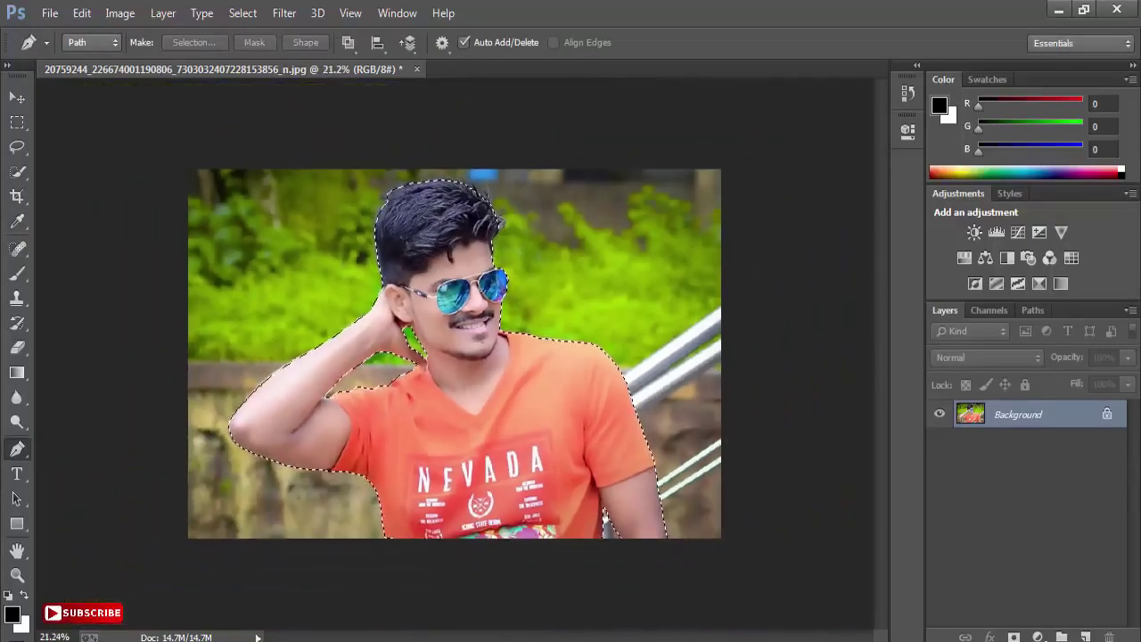
click(1013, 636)
- Use the Crop tool to extend the canvas above the man's head and to his right side, and apply the crop
click(17, 196)
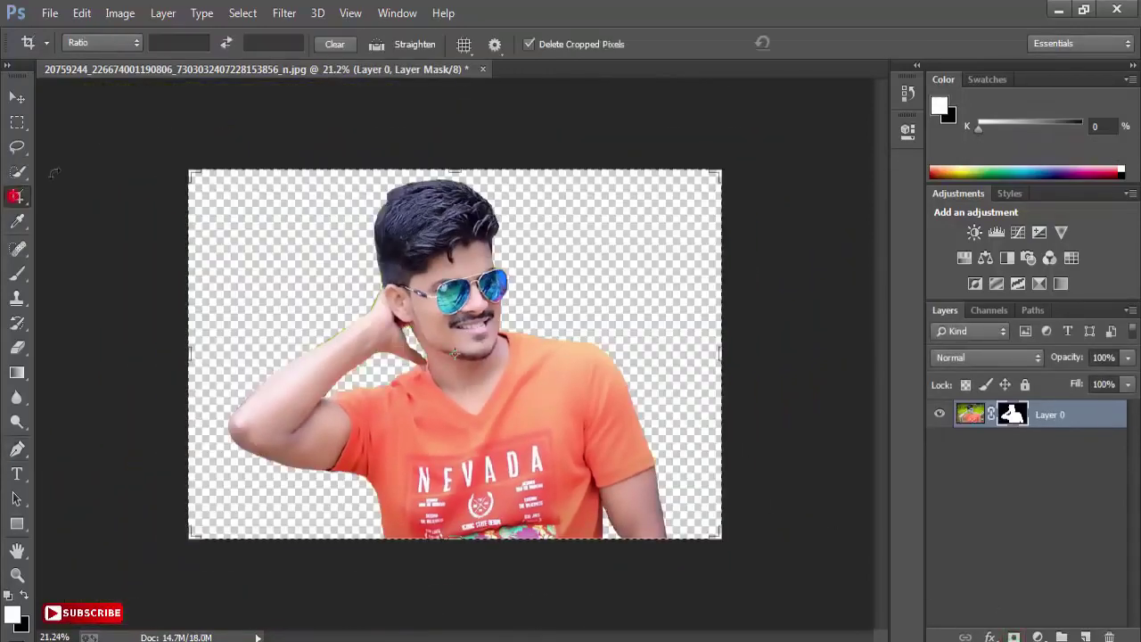
drag(461, 167, 464, 158)
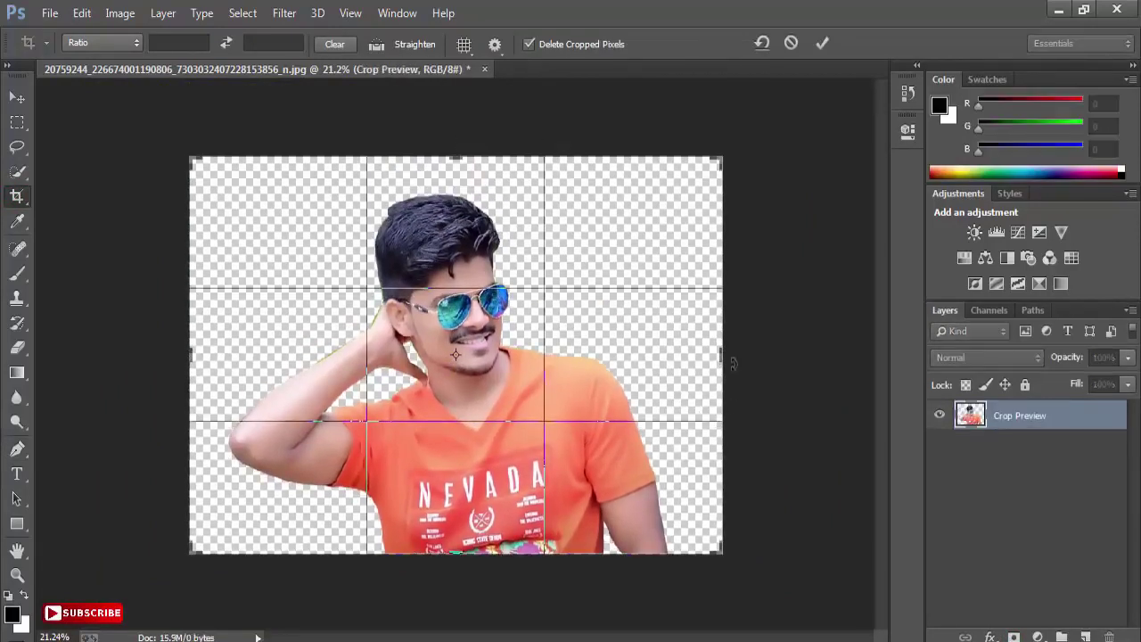
drag(725, 358, 742, 358)
drag(454, 153, 453, 147)
drag(739, 357, 747, 358)
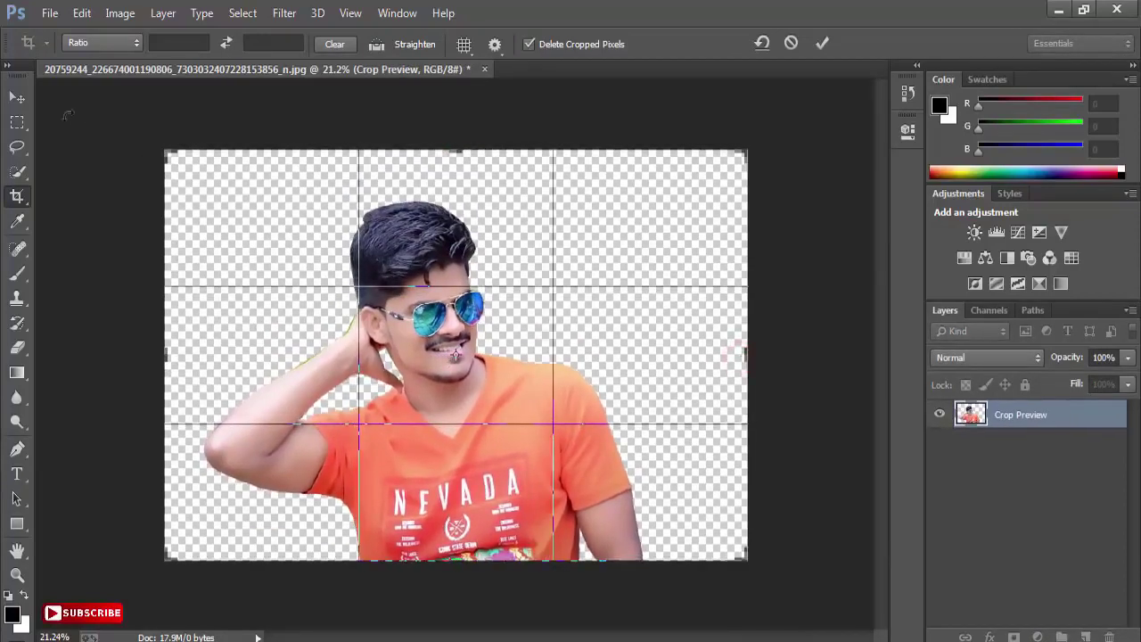
click(818, 44)
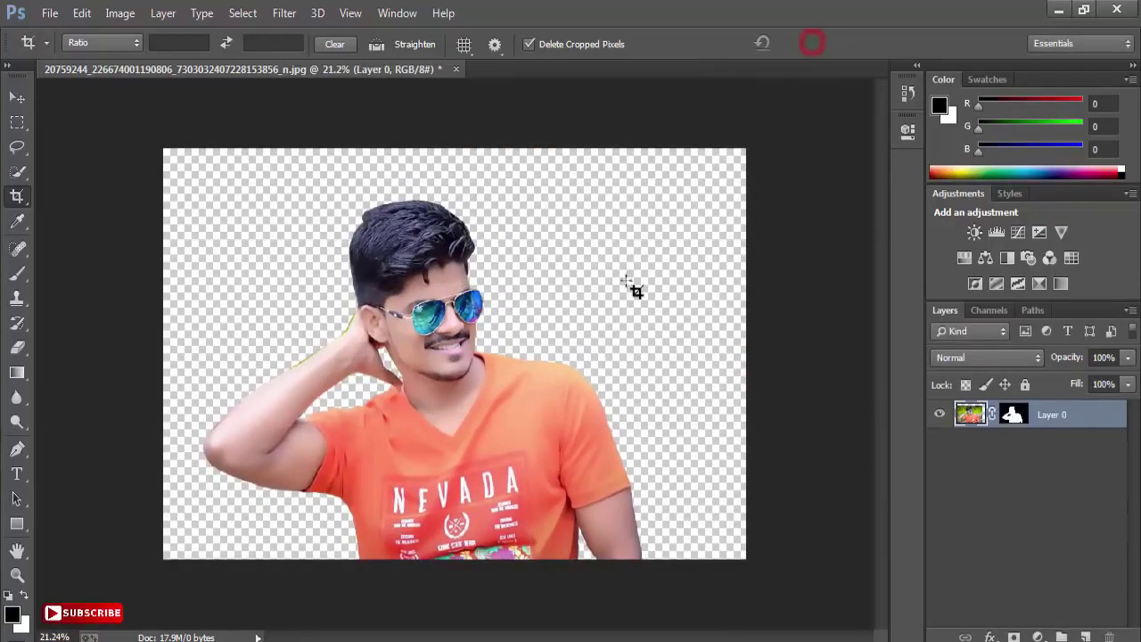
- Move the cut-out man slightly right on the canvas and apply the layer mask to Layer 0
click(16, 97)
scroll(396, 326, up, 1)
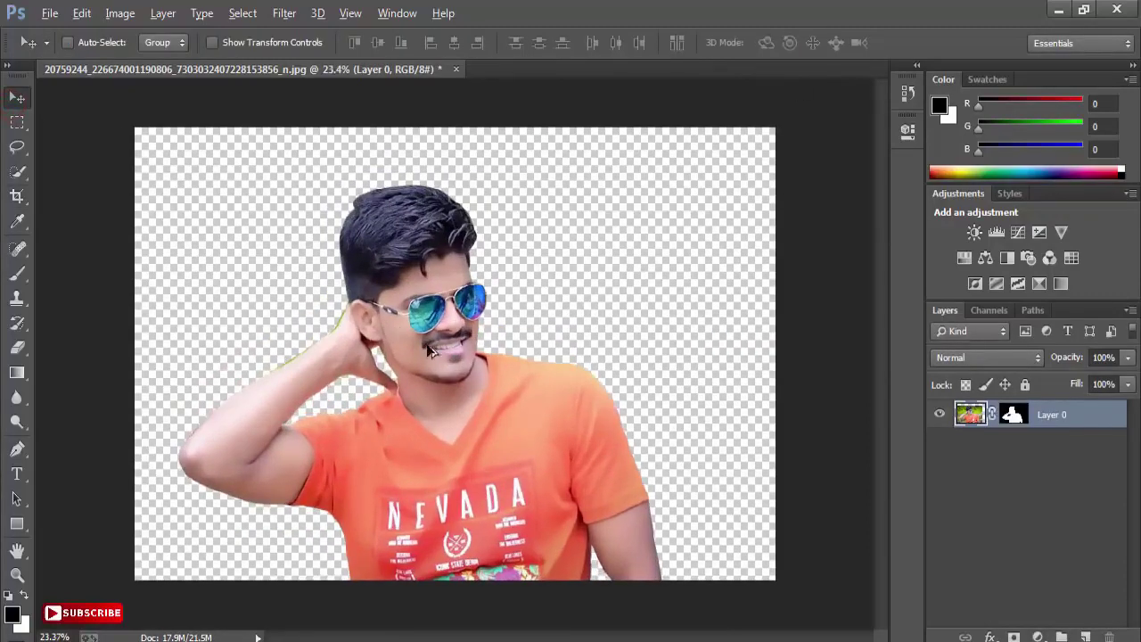
right_click(523, 463)
click(565, 479)
drag(488, 450, 512, 441)
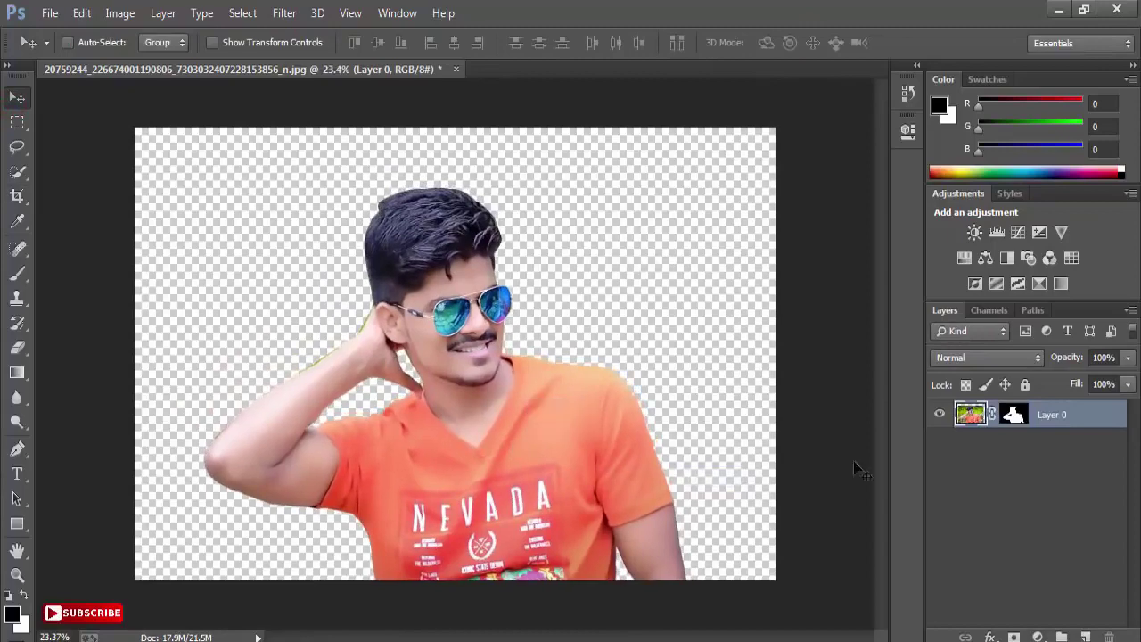
right_click(1014, 413)
click(1010, 483)
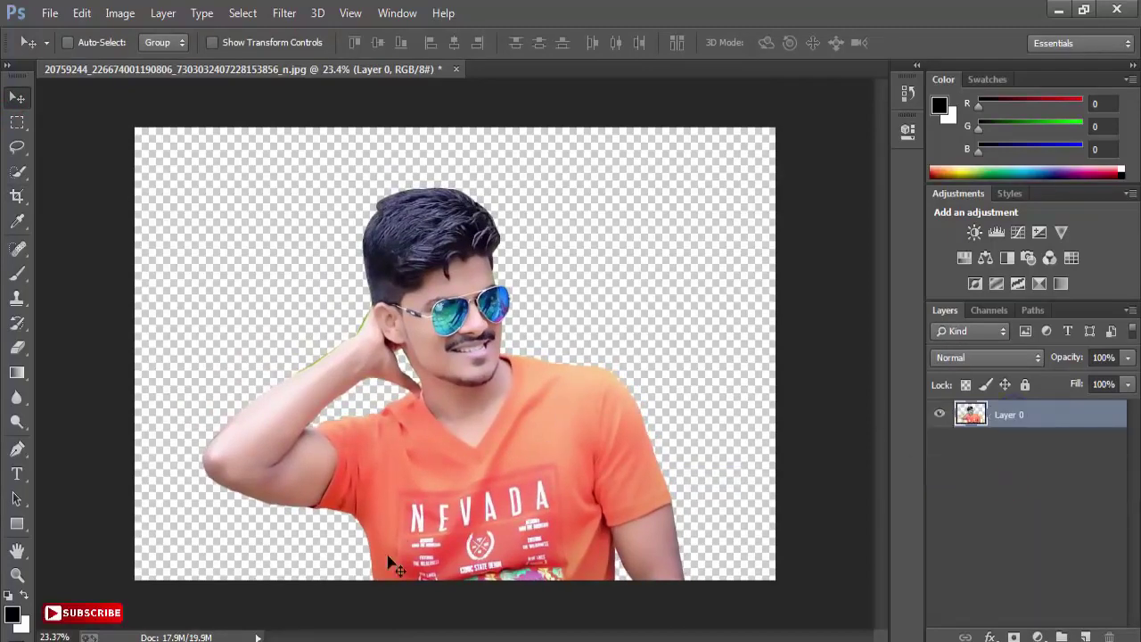
- Switch to Windows Explorer, place the 326032-photography-nature road image from the BAck folder into the document, and align it to the canvas's upper-left corner
click(276, 641)
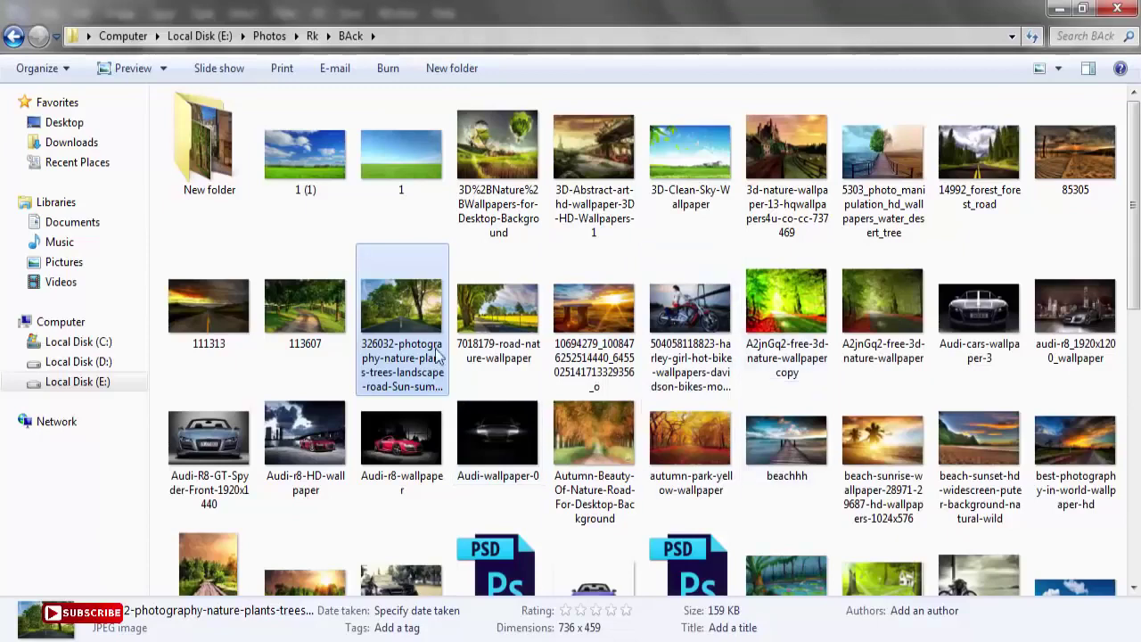
drag(407, 321, 505, 343)
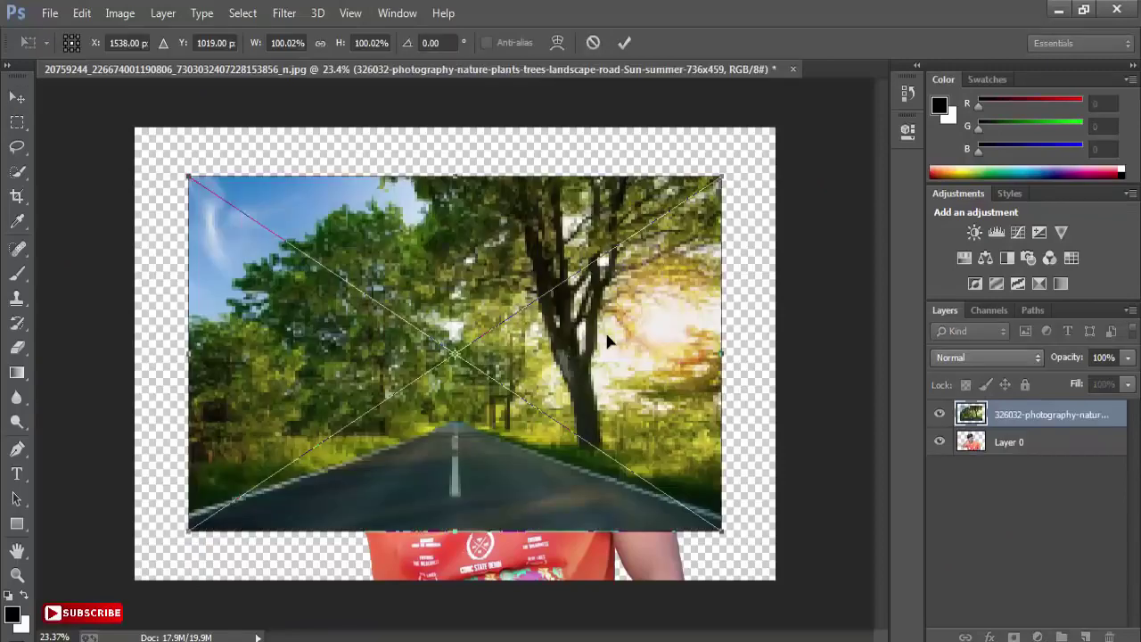
scroll(605, 330, down, 2)
drag(585, 341, 541, 300)
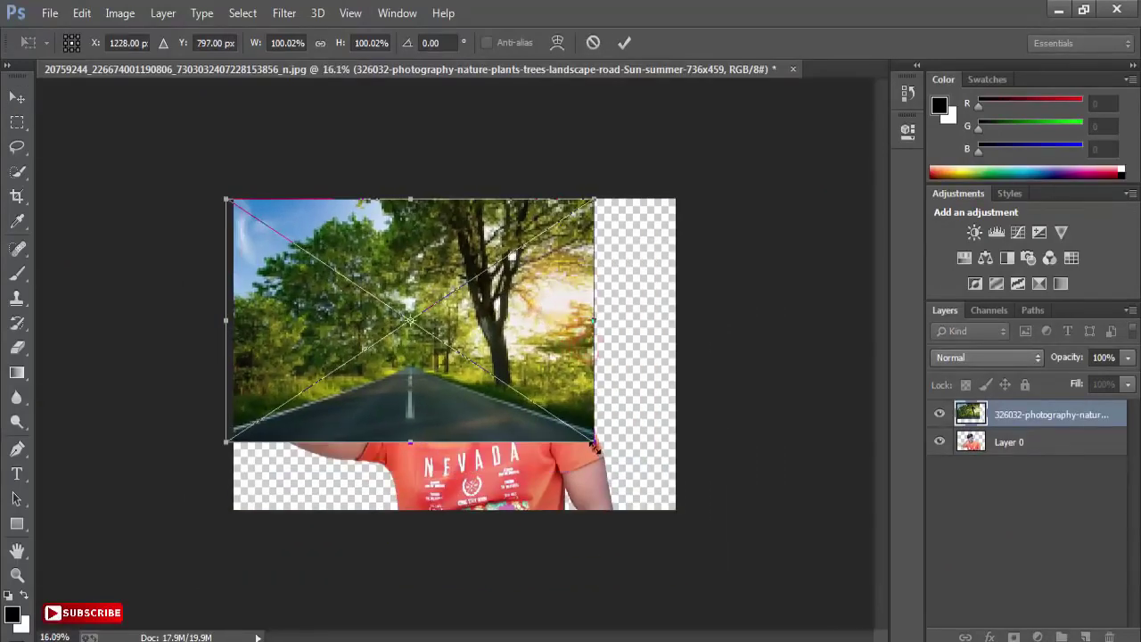
- Scale the placed road image proportionally to well over 200%, positioned so sky and foliage fill the canvas, and commit the transform
drag(595, 446, 975, 638)
scroll(755, 582, down, 3)
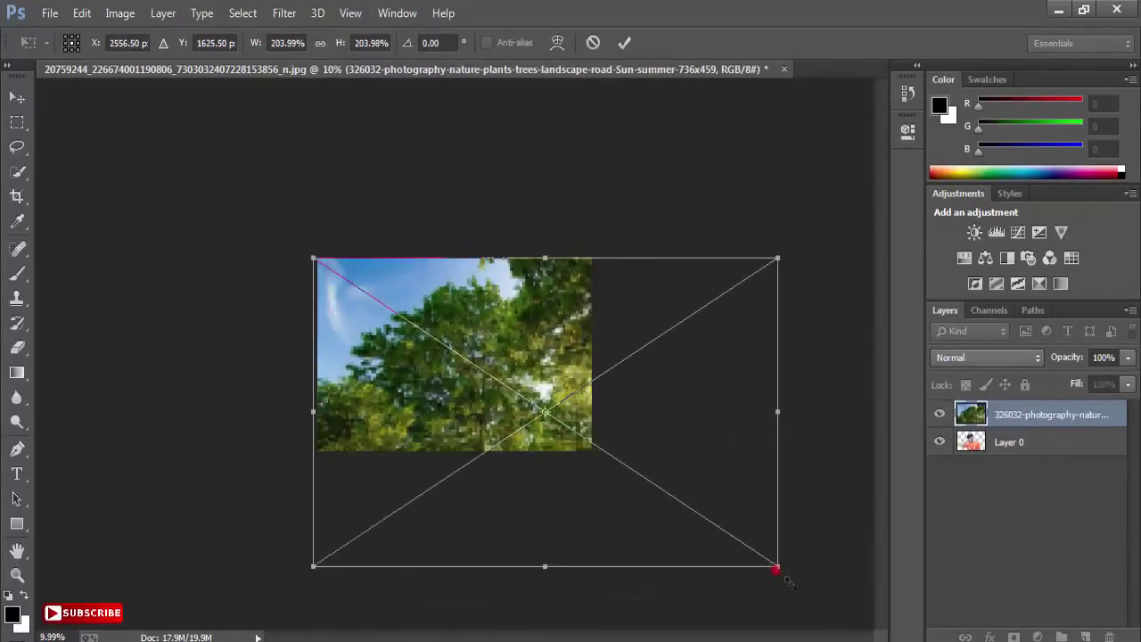
drag(786, 578, 924, 640)
drag(654, 377, 640, 360)
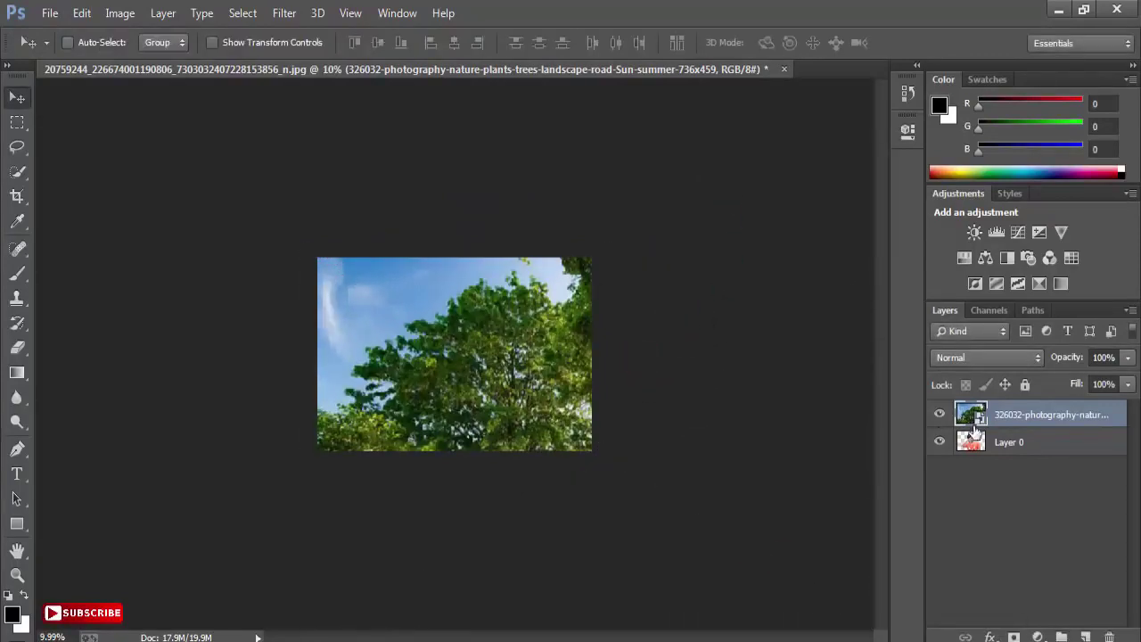
- Move the landscape layer below Layer 0 and shift it slightly right behind the man
drag(975, 432, 990, 456)
scroll(548, 305, up, 3)
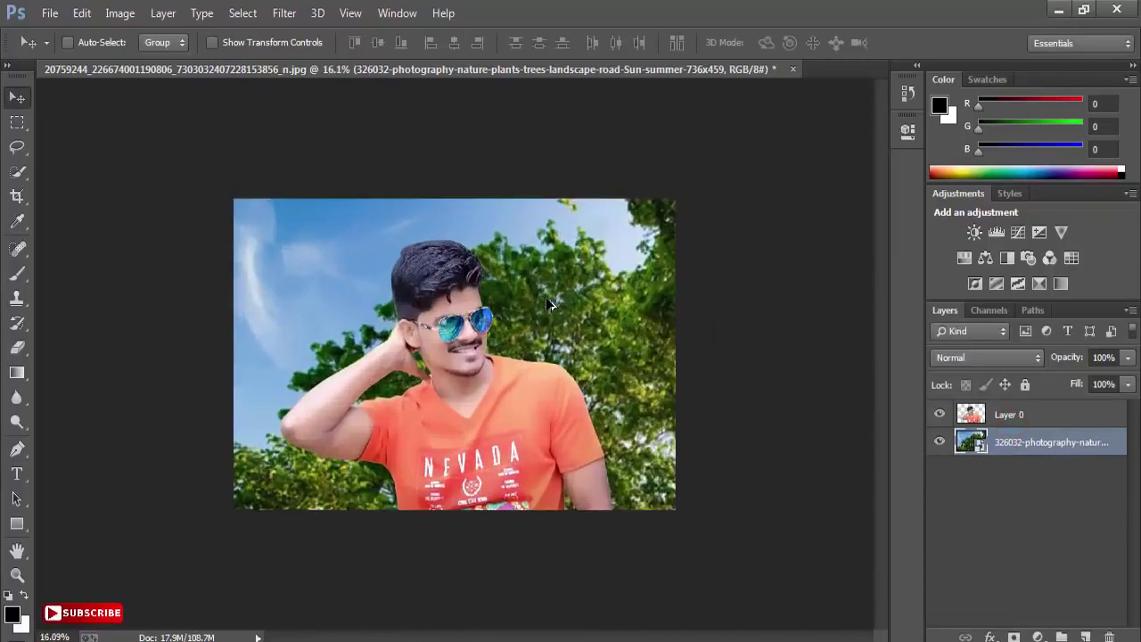
right_click(570, 311)
mouse_move(571, 311)
mouse_down()
mouse_move(609, 331)
mouse_move(579, 301)
mouse_up()
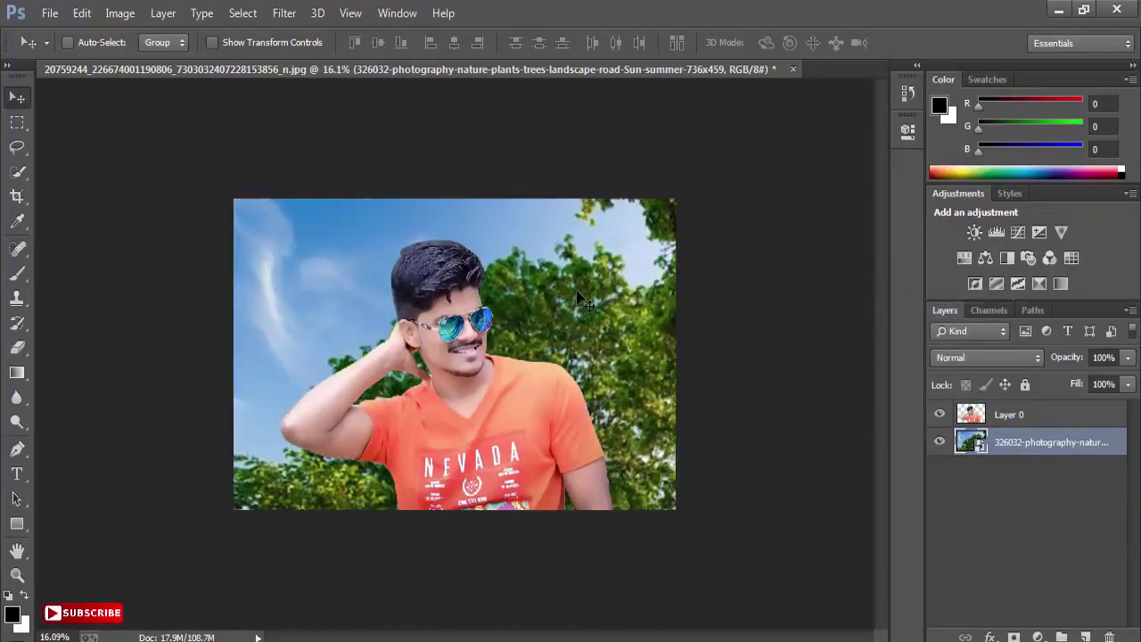
- Nudge the landscape background slightly upward and a little farther right
key(shift+Up)
key(shift+Up)
key(shift+Up)
key(shift+Up)
key(shift+Up)
key(shift+Up)
key(shift+Up)
key(shift+Up)
key(shift+Right)
key(shift+Right)
key(shift+Right)
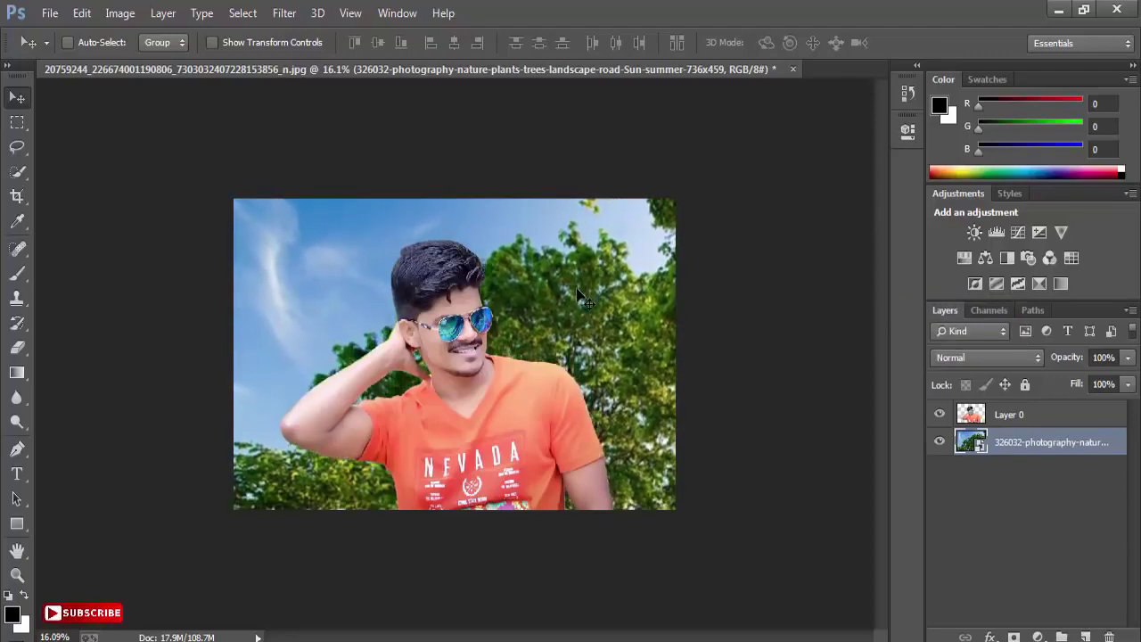
- Nudge the landscape background upward in large increments and rasterize its layer
key(shift+Up)
key(shift+Up)
key(shift+Up)
right_click(1012, 442)
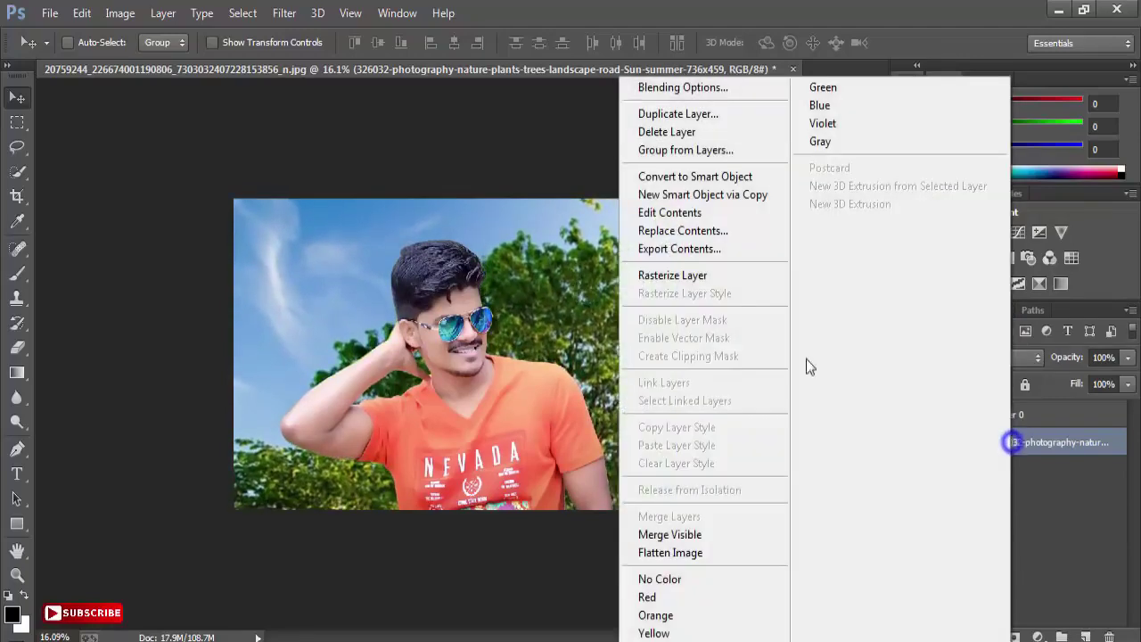
click(719, 278)
- Use the Crop tool to extend the canvas slightly beyond its right edge and commit the crop
click(18, 197)
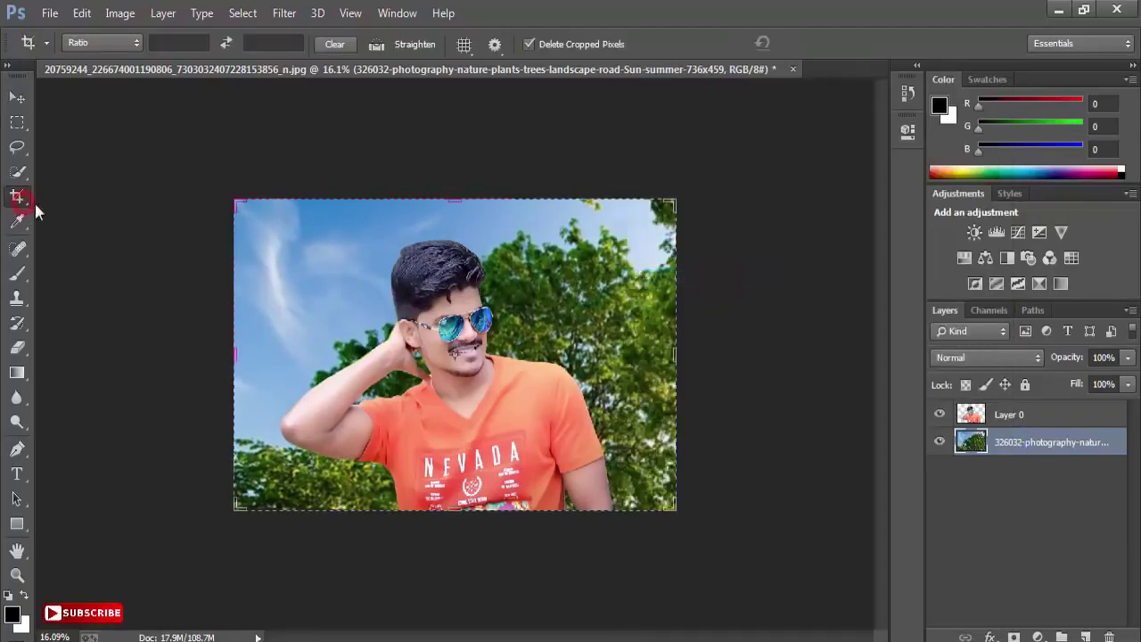
drag(688, 359, 682, 354)
click(822, 43)
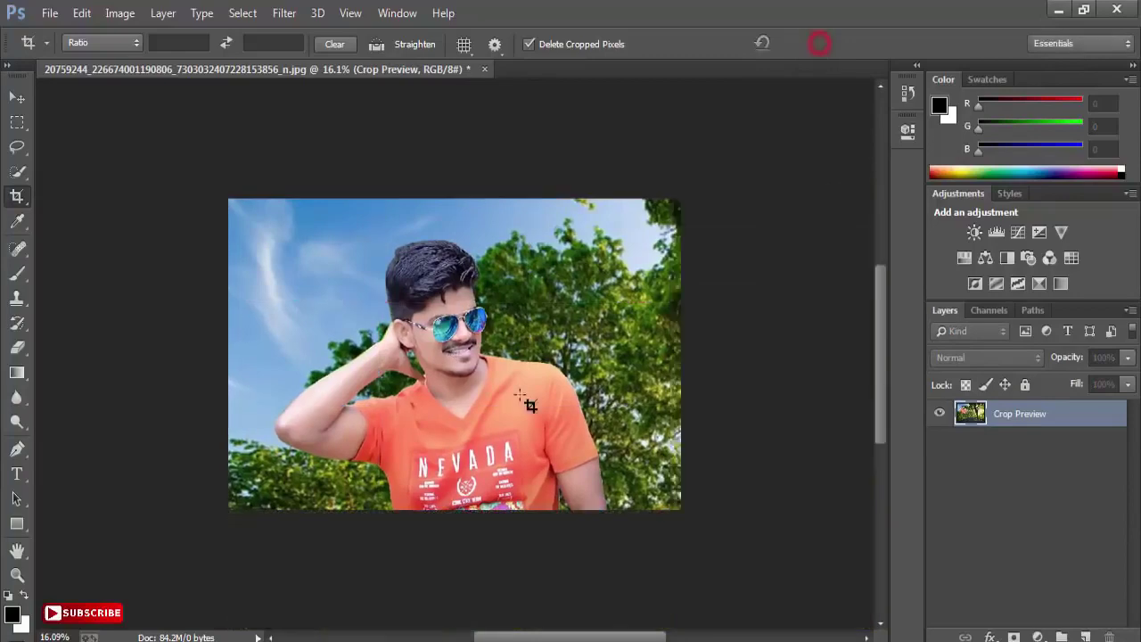
click(22, 97)
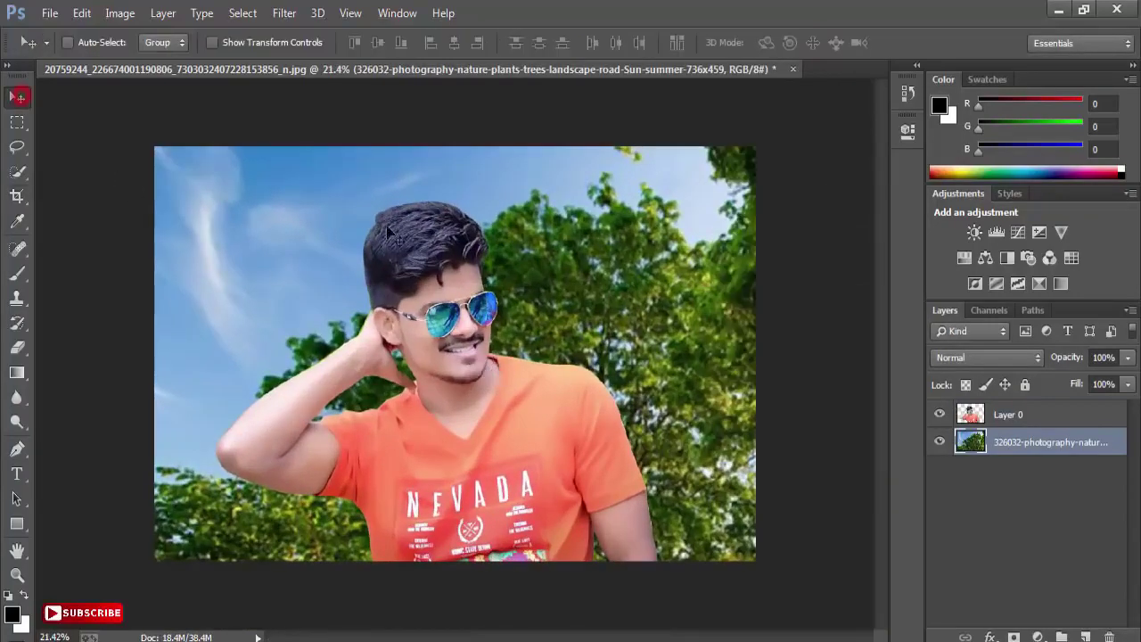
- Apply a Gaussian Blur with a radius of 60.7 pixels to the landscape layer
click(293, 19)
mouse_move(300, 237)
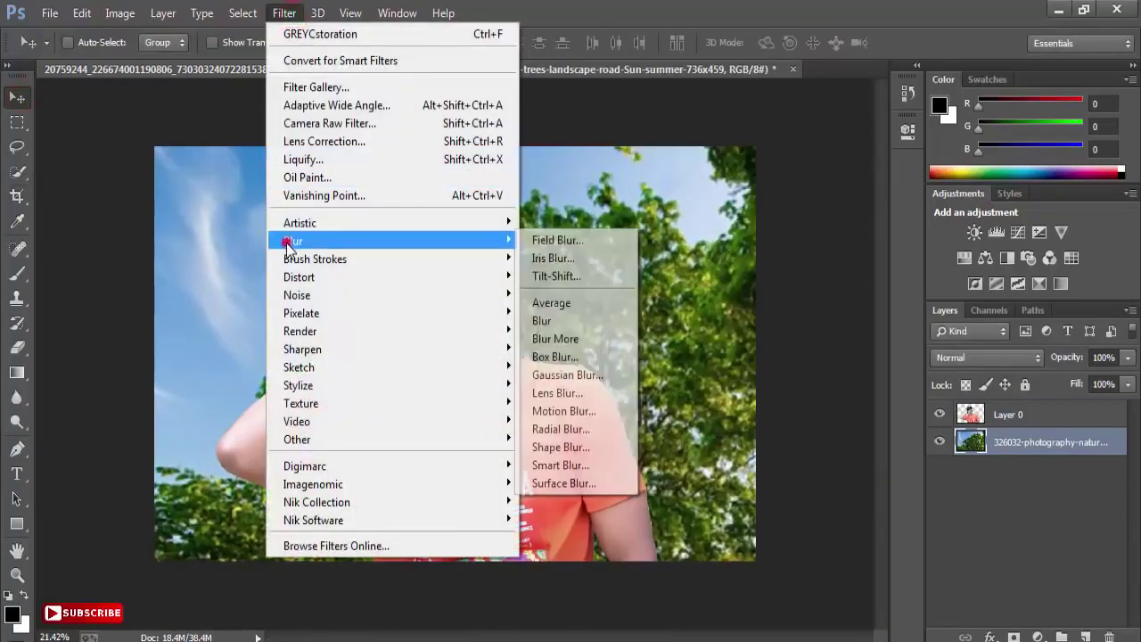
click(545, 381)
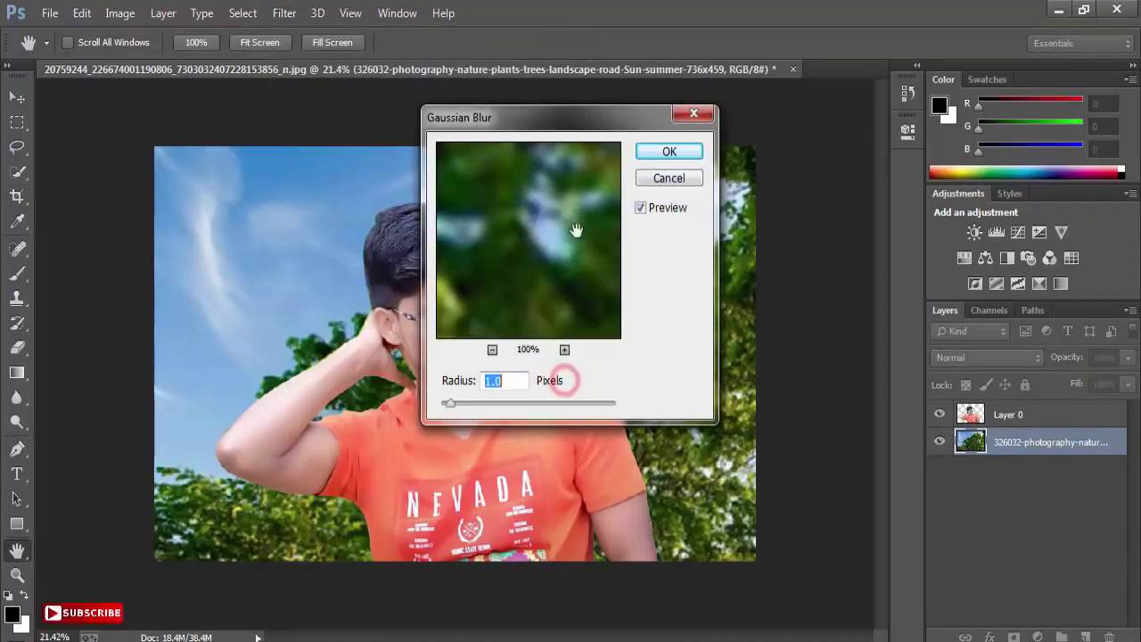
drag(554, 120, 762, 166)
drag(747, 442, 749, 441)
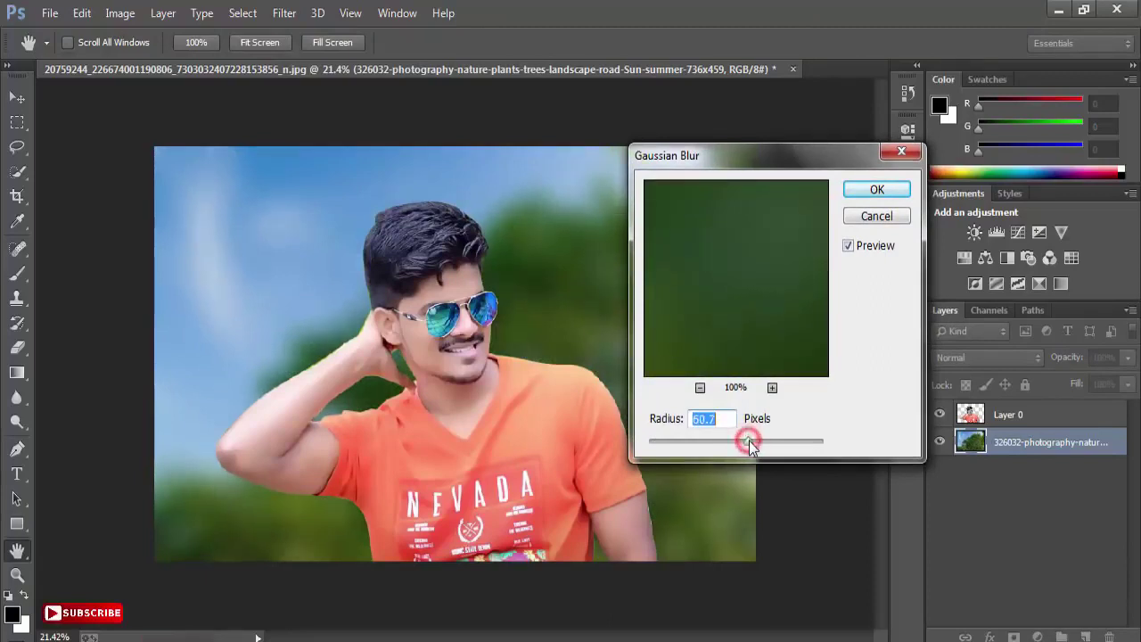
click(854, 194)
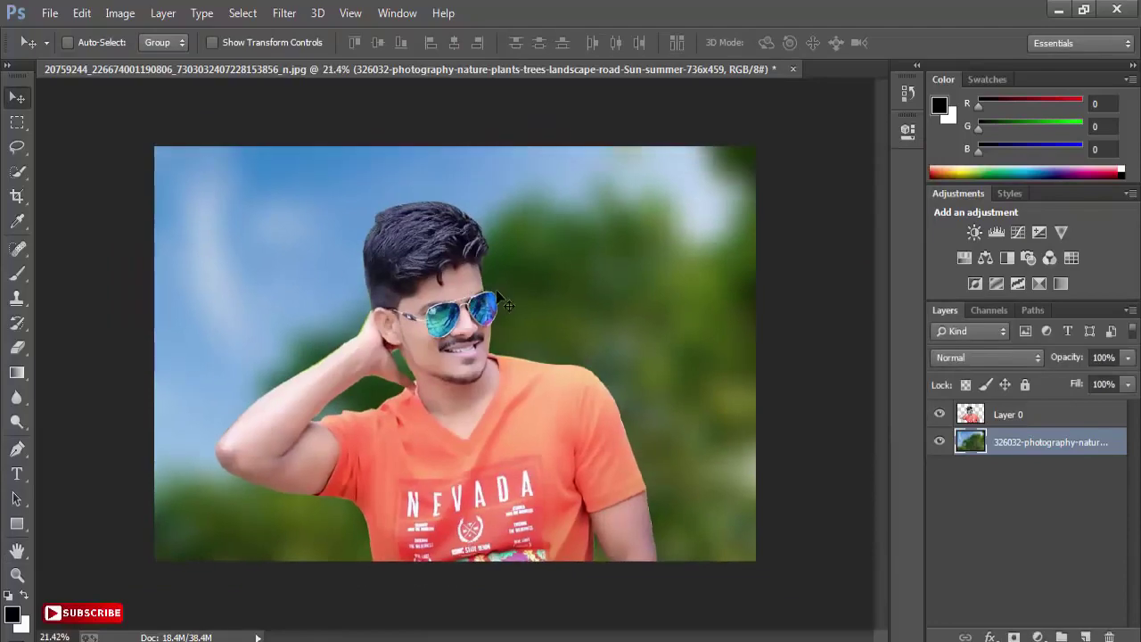
- Open the landscape layer in the Camera Raw filter and set Contrast to +13, Blacks to +19 and Clarity to +36
click(286, 16)
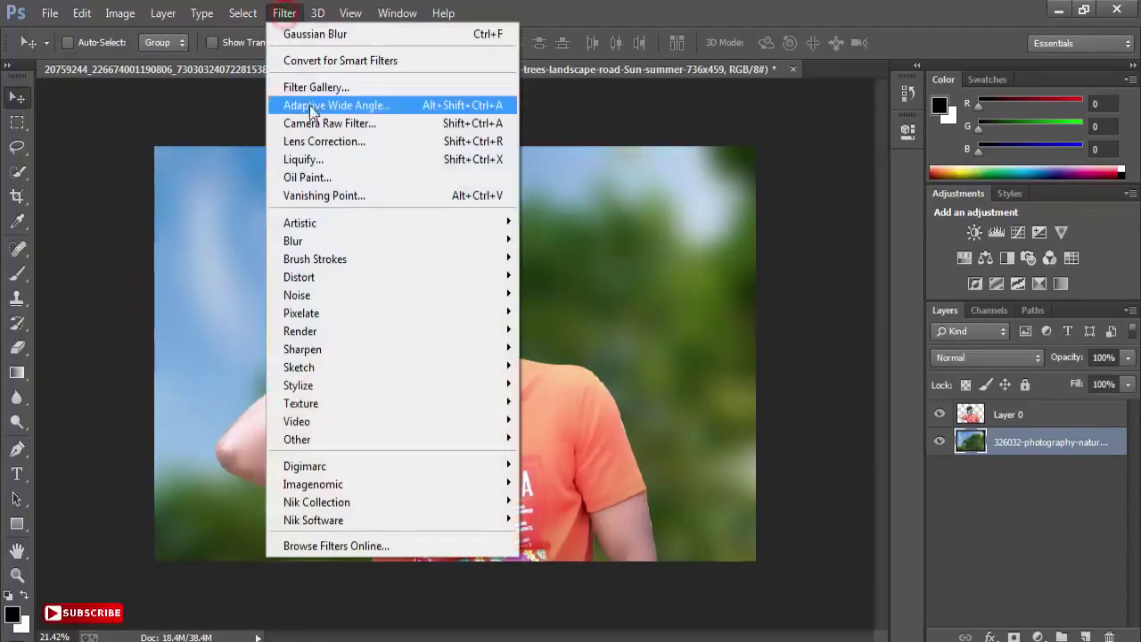
click(311, 123)
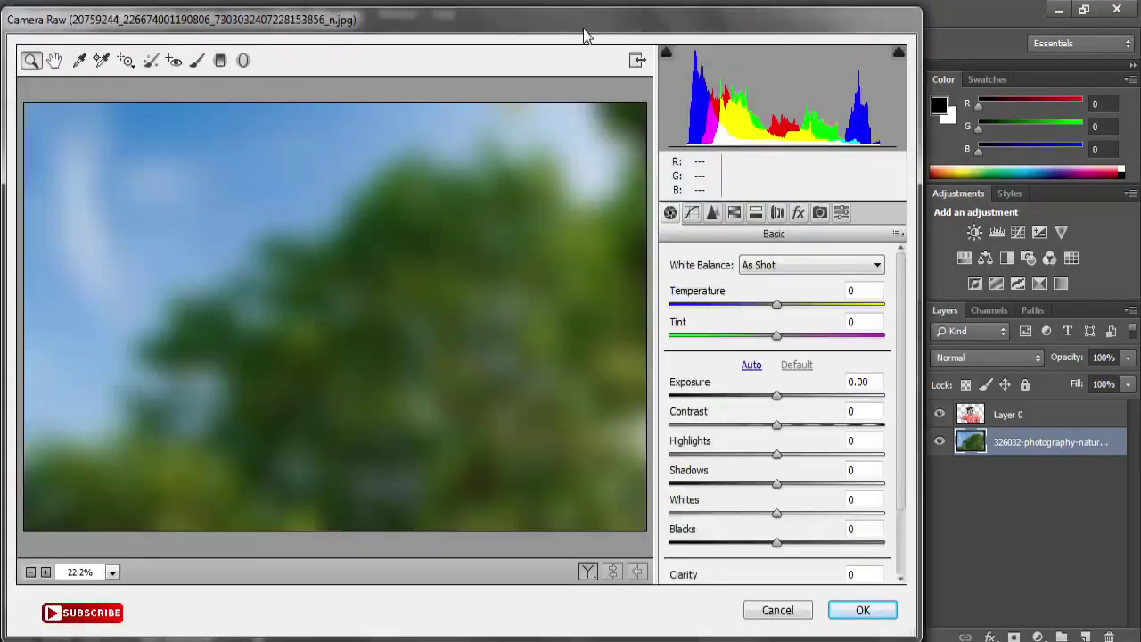
drag(586, 36, 725, 40)
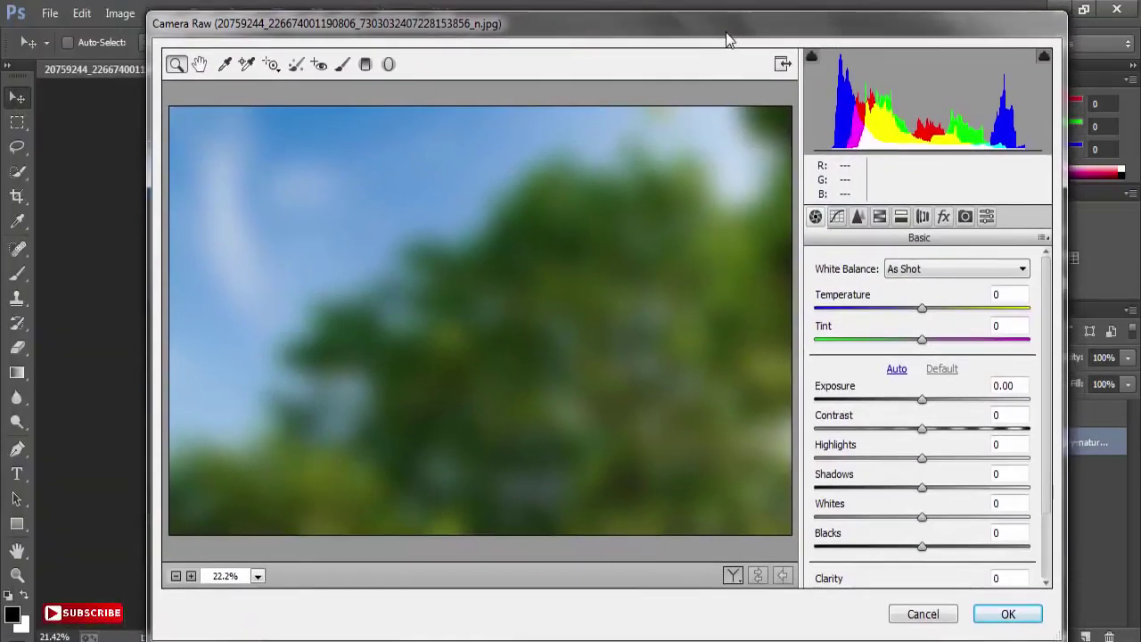
click(948, 429)
drag(948, 429, 934, 431)
drag(1042, 464, 1043, 535)
drag(972, 464, 941, 463)
click(955, 507)
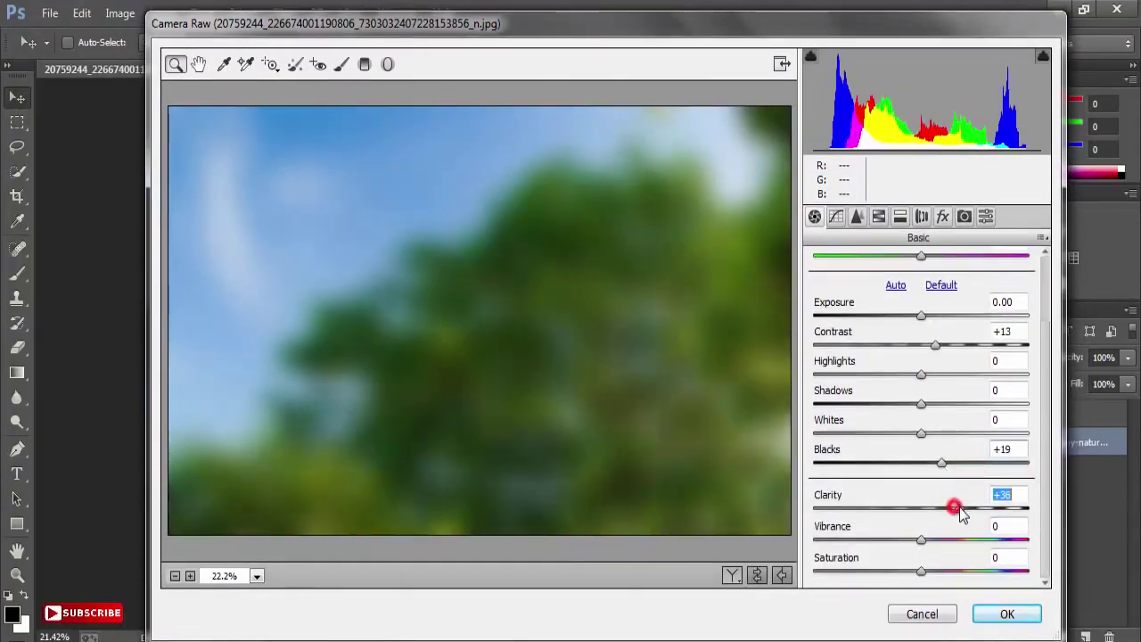
- Set Greens saturation to +63, Greens hue to +8 and Aquas hue to -15, and apply the Camera Raw filter
click(878, 216)
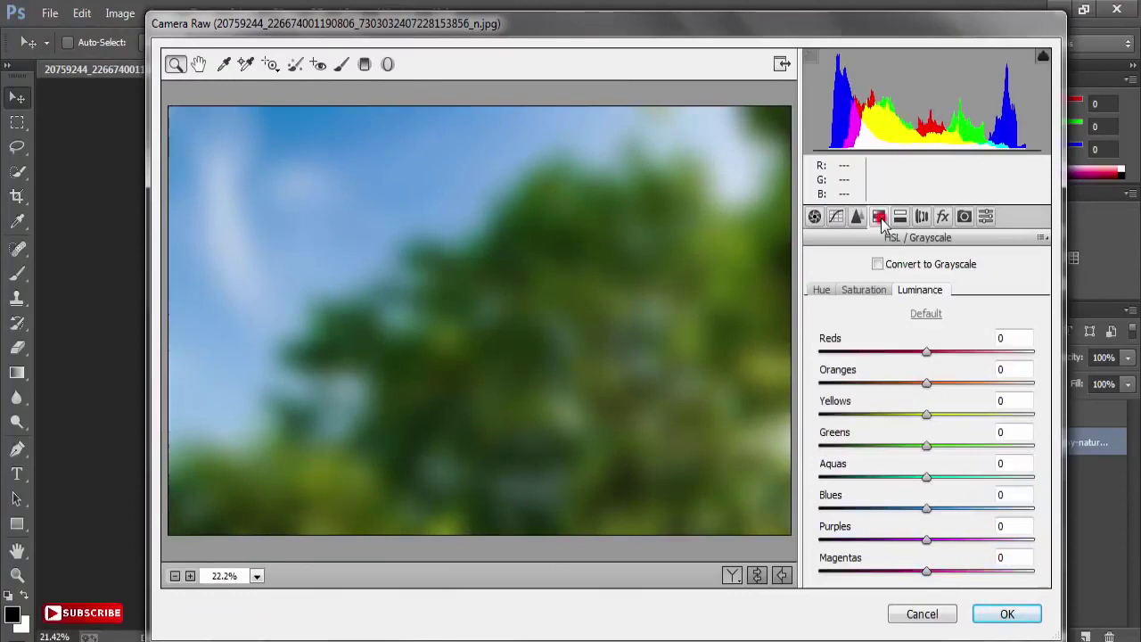
click(864, 290)
click(978, 445)
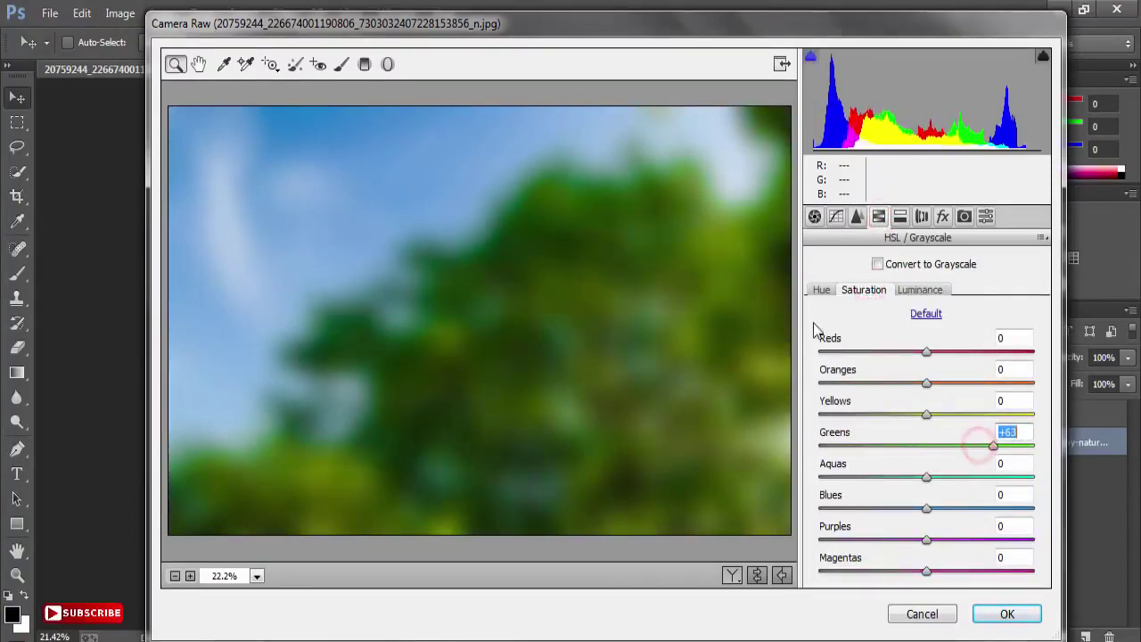
click(820, 290)
click(935, 445)
click(909, 476)
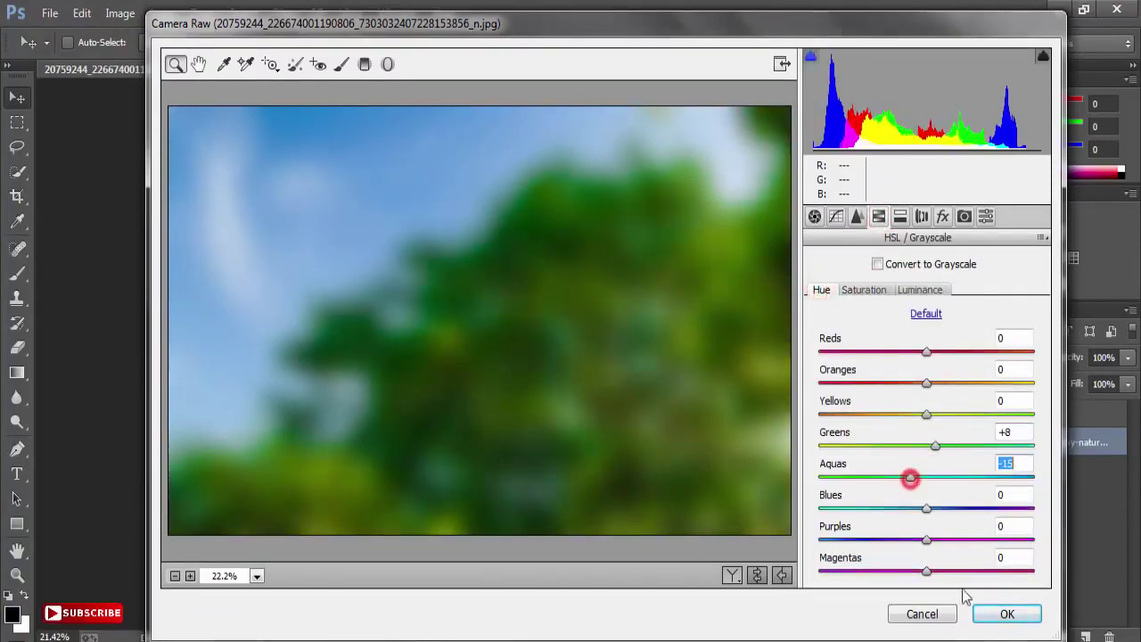
click(988, 615)
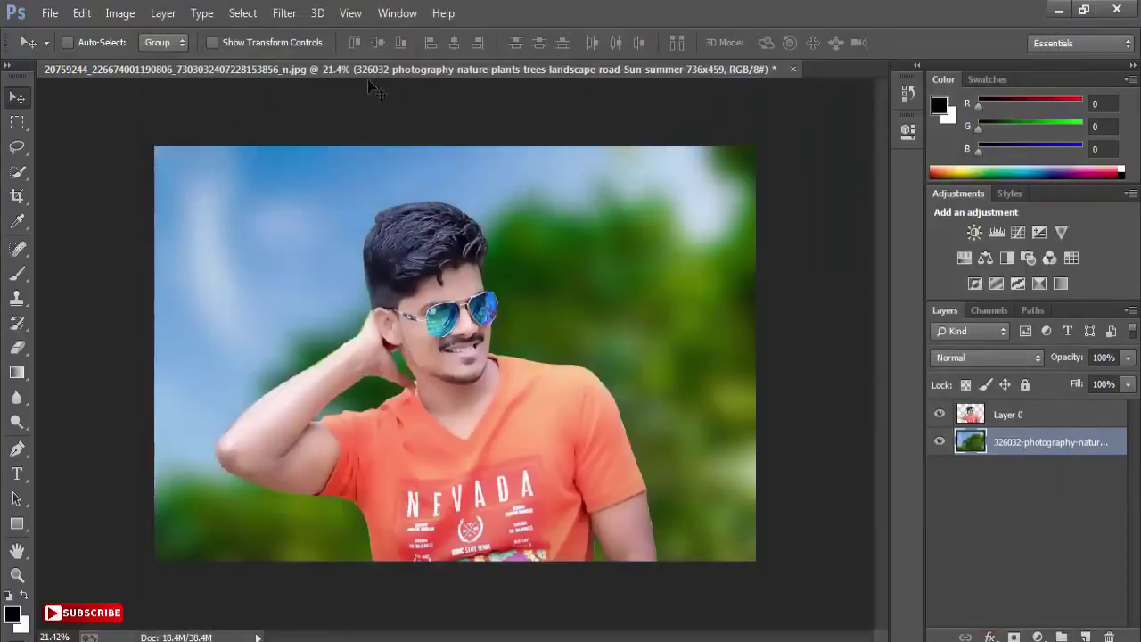
- Open the landscape layer in Color Efex Pro 4 and use Dark Contrasts with Brightness at -25% and Saturation at 27%
click(288, 16)
click(347, 502)
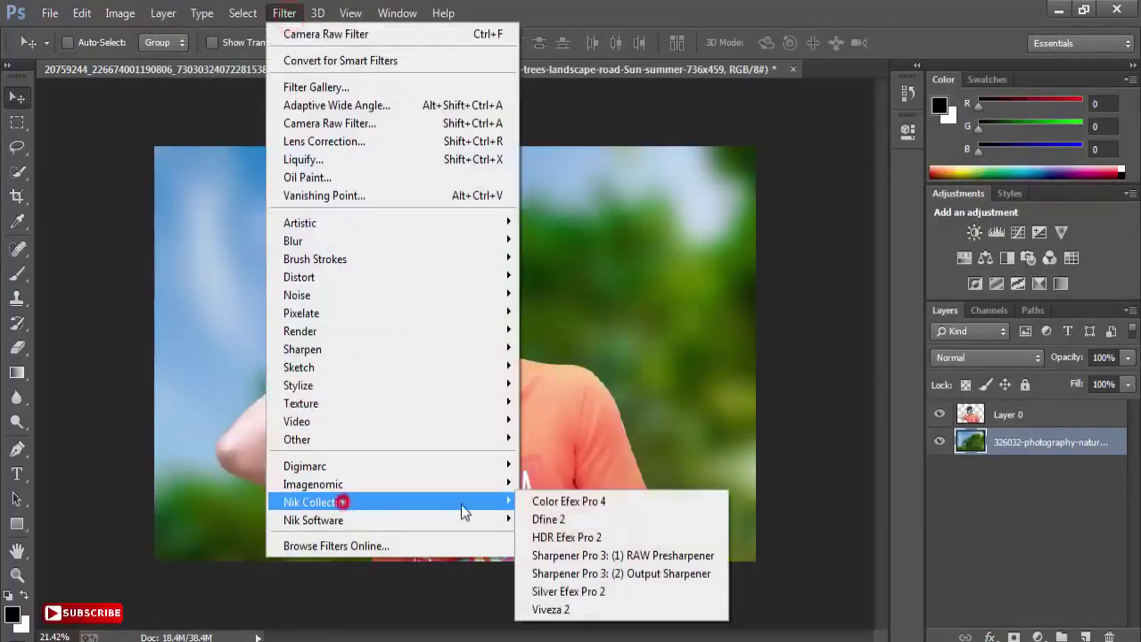
click(574, 500)
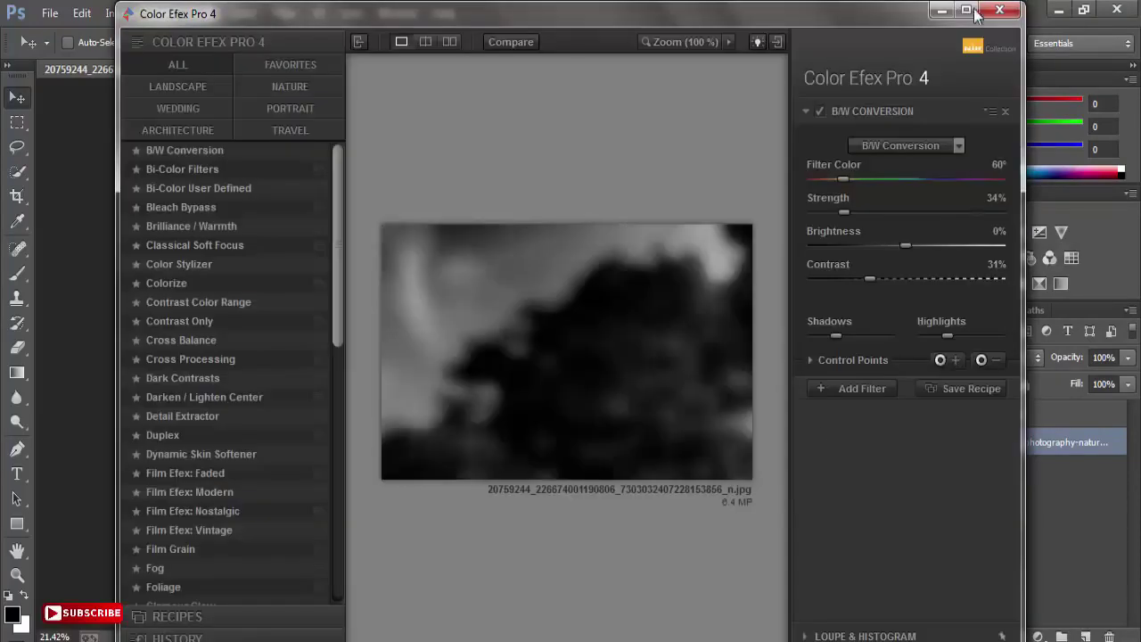
click(965, 10)
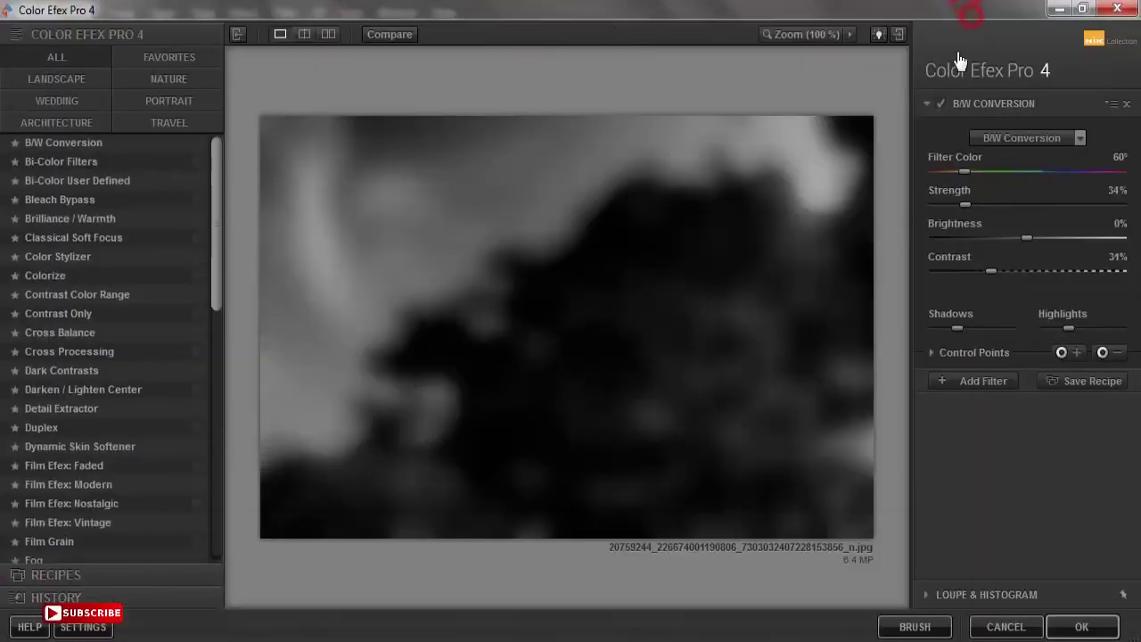
click(122, 373)
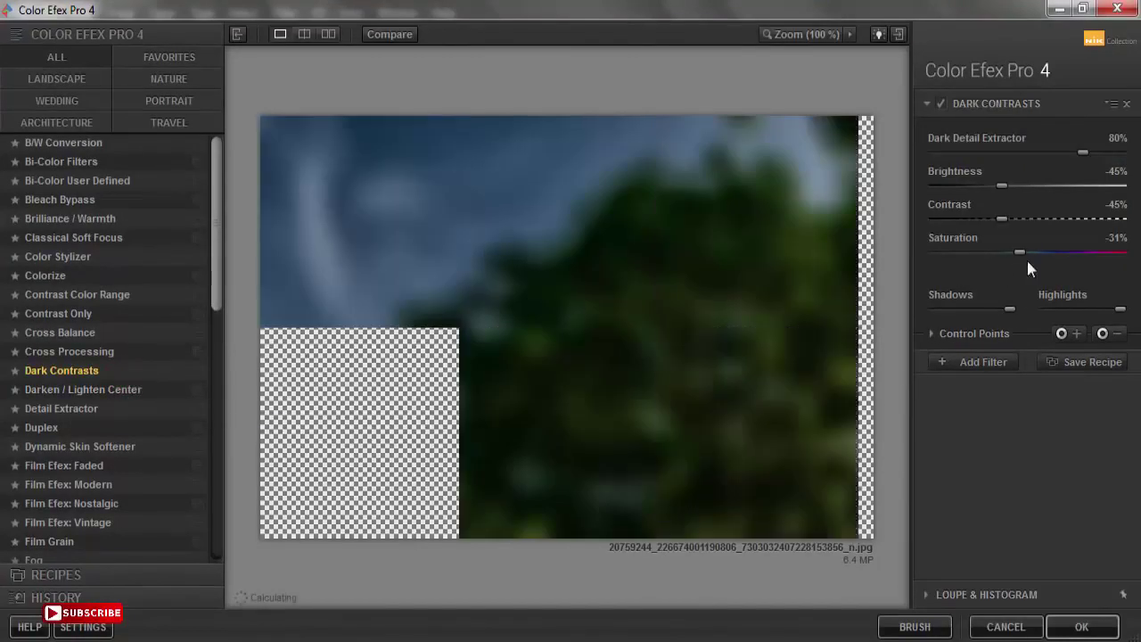
drag(1021, 253, 1090, 254)
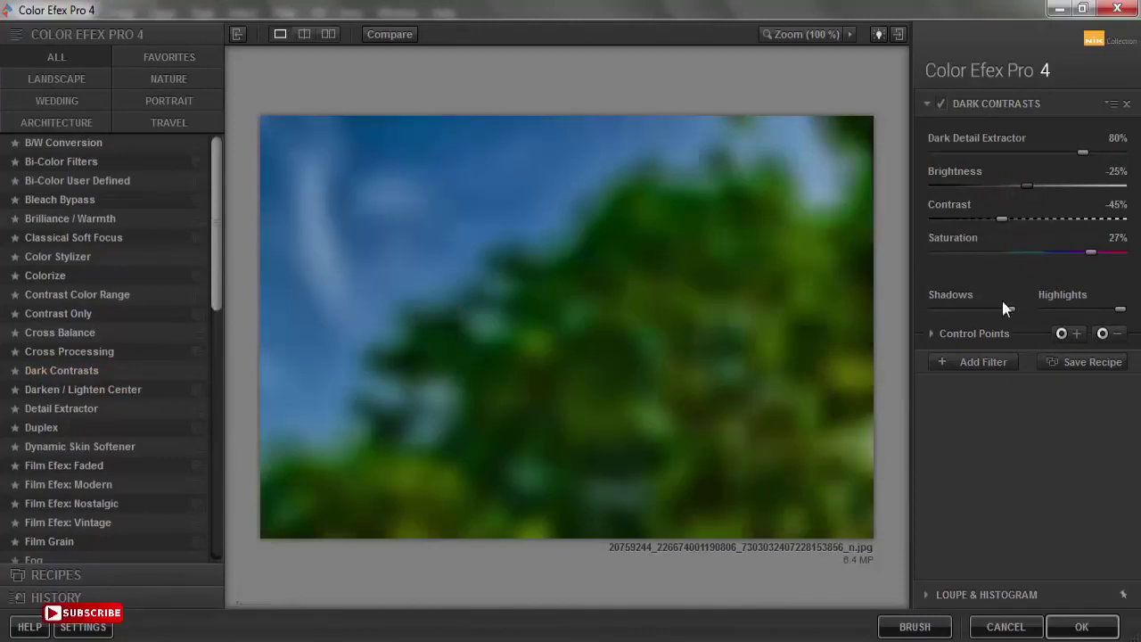
- Add a Contrast Color Range filter with Color Contrast 16%, Brightness 4% and Contrast 11%, and apply the Color Efex effects
click(986, 361)
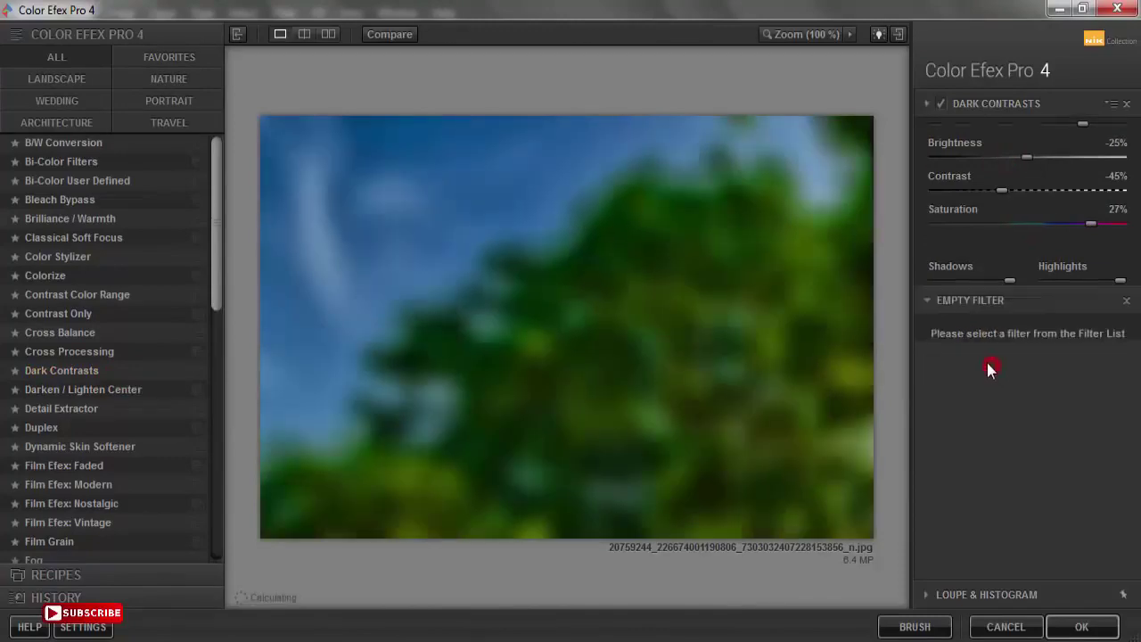
click(131, 298)
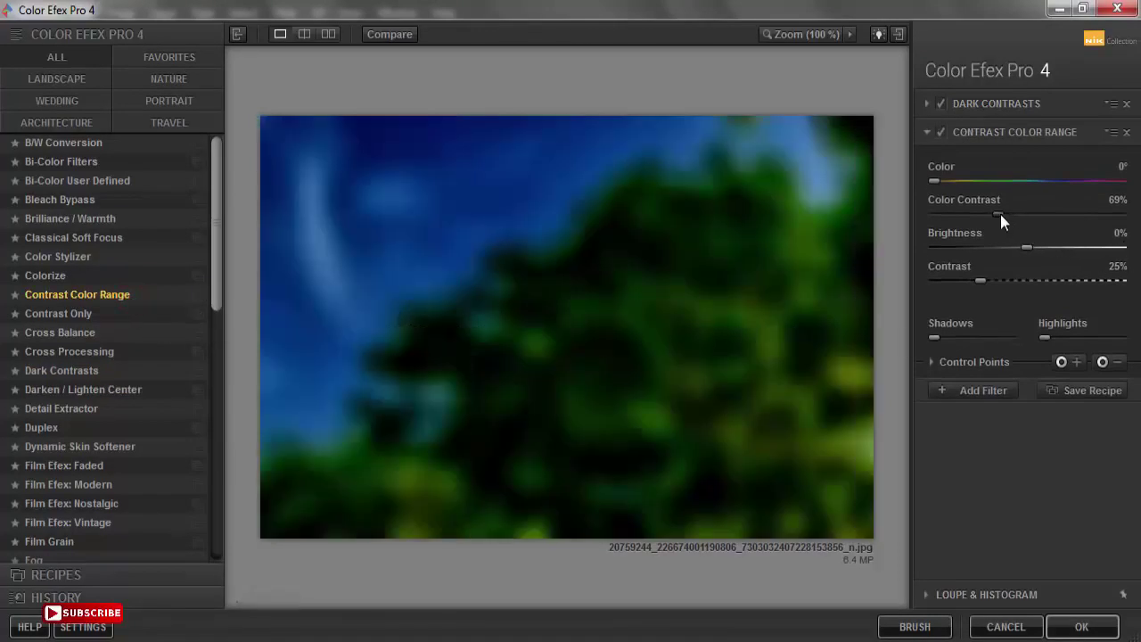
drag(1000, 214, 948, 214)
drag(980, 280, 954, 281)
drag(1028, 247, 1031, 250)
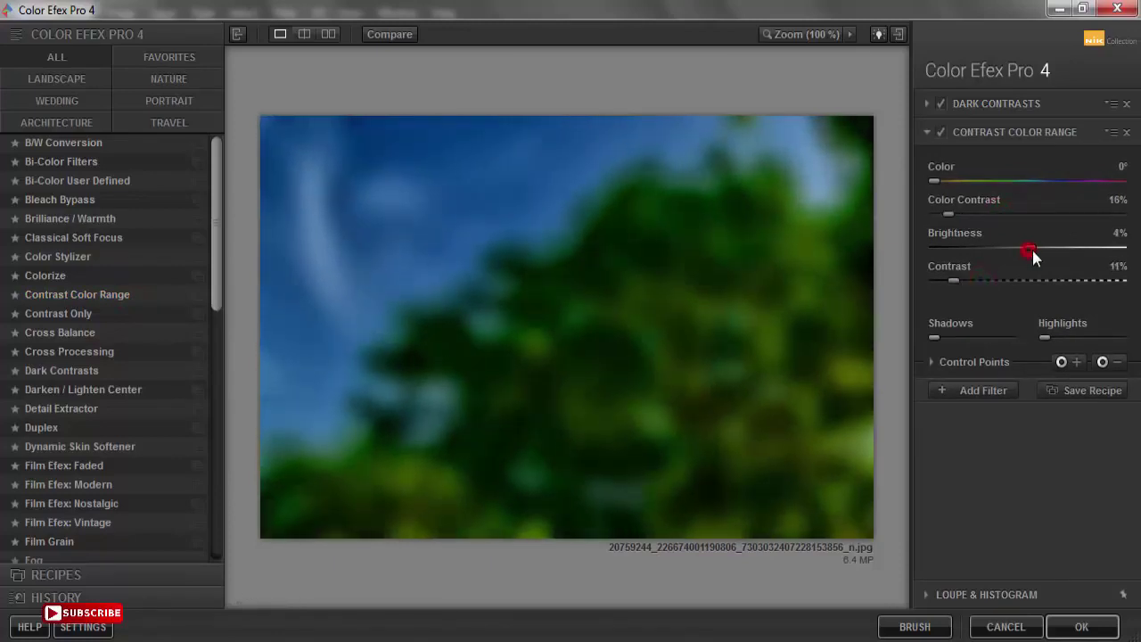
click(998, 390)
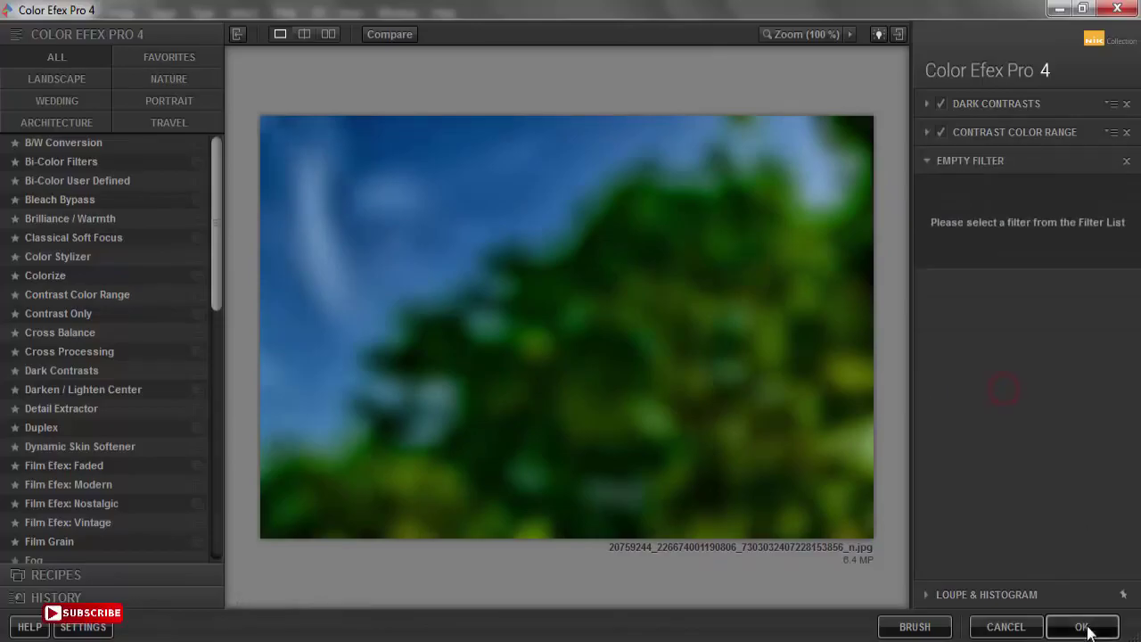
click(1081, 625)
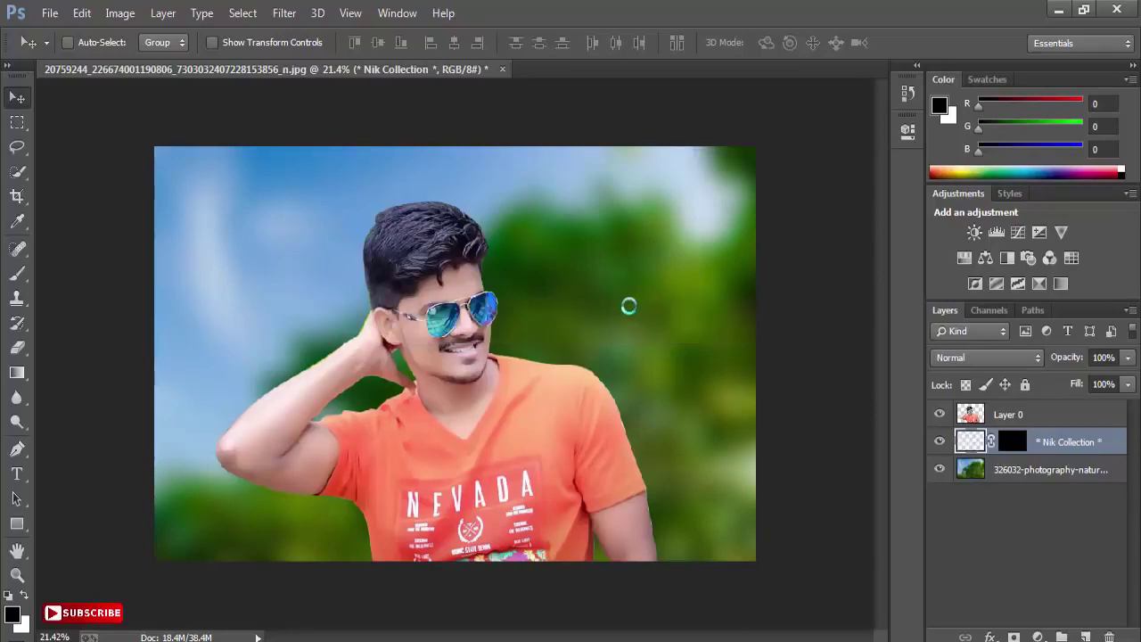
- Merge the Color Efex Pro 4 layer with the landscape layer below it
scroll(562, 278, down, 2)
scroll(619, 275, up, 1)
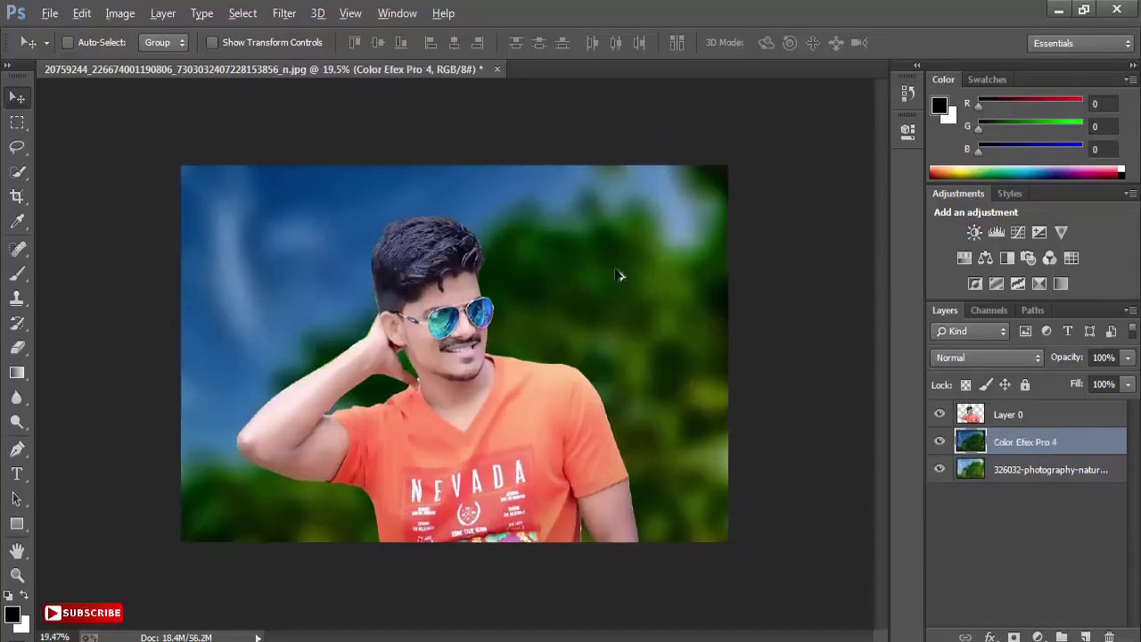
shift+click(1005, 471)
right_click(1006, 440)
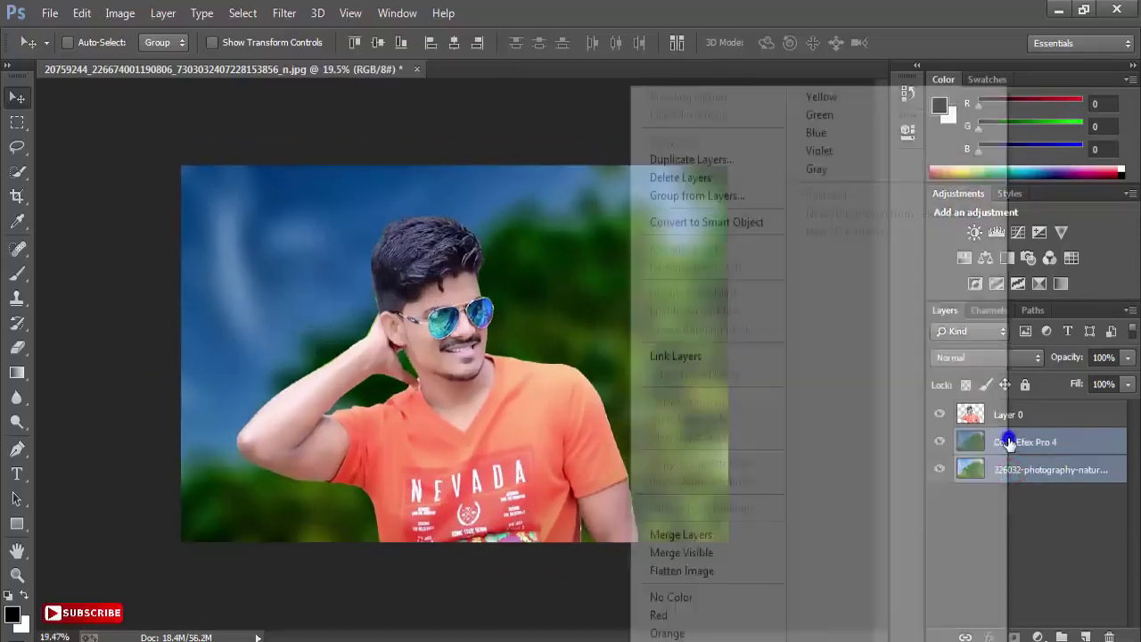
click(750, 536)
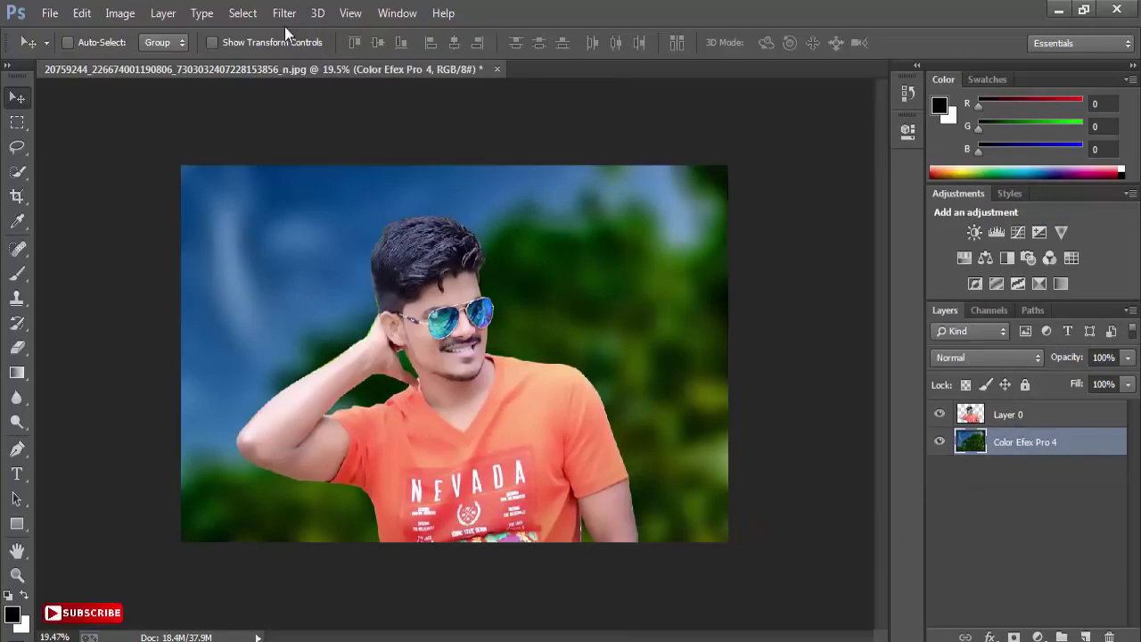
- Apply a Gaussian Blur with a radius of 6.8 pixels to the merged background layer
click(285, 23)
click(325, 240)
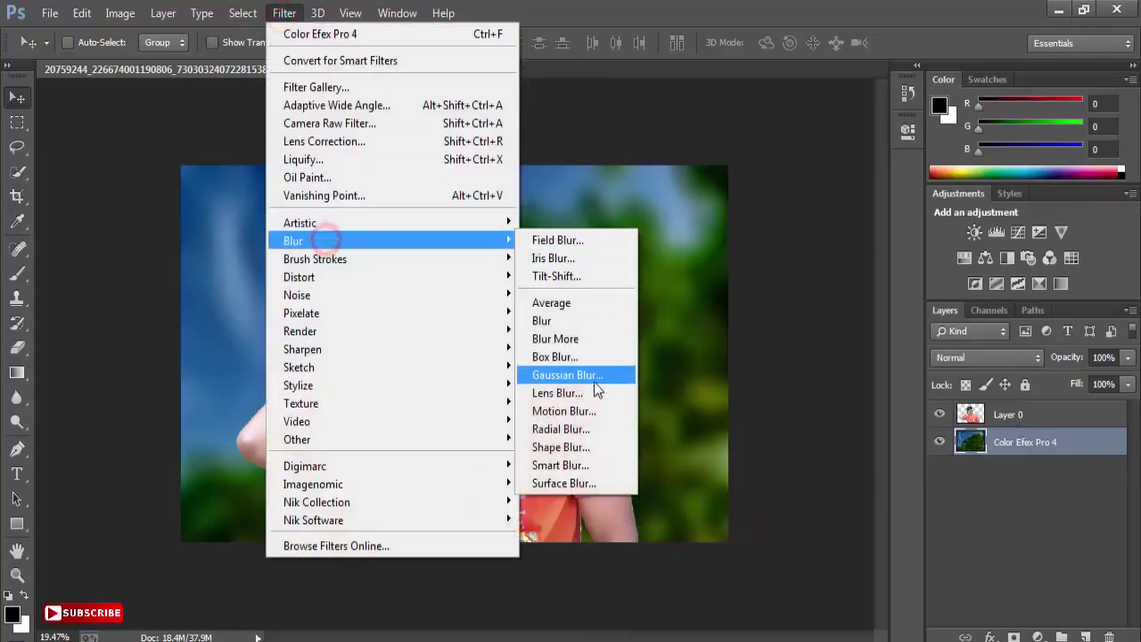
click(594, 382)
drag(752, 168, 836, 170)
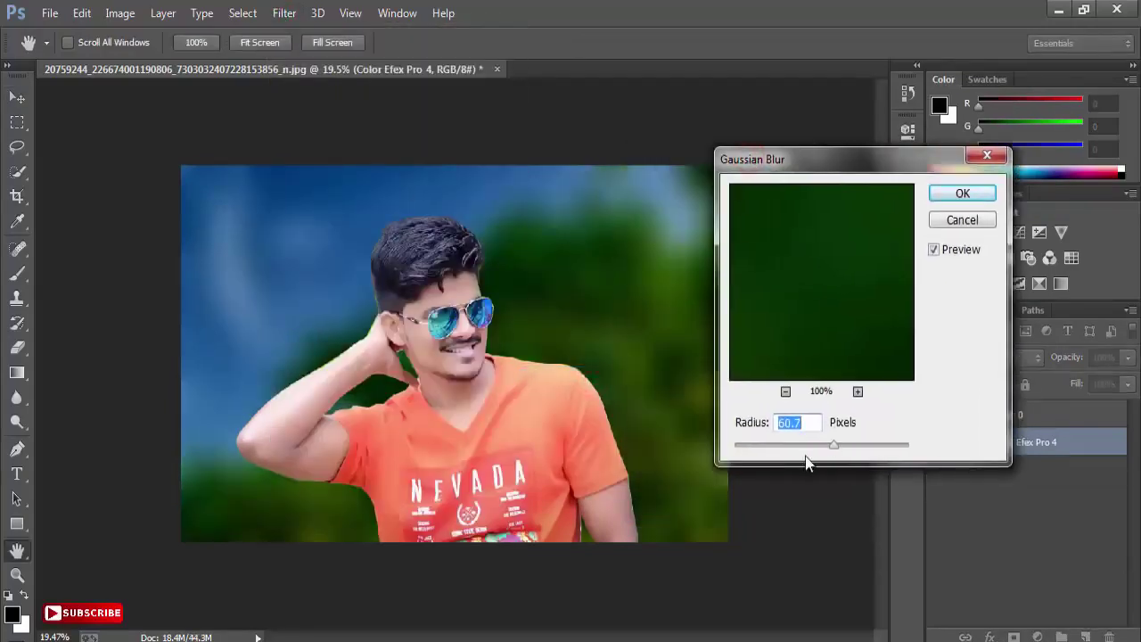
drag(794, 445, 782, 446)
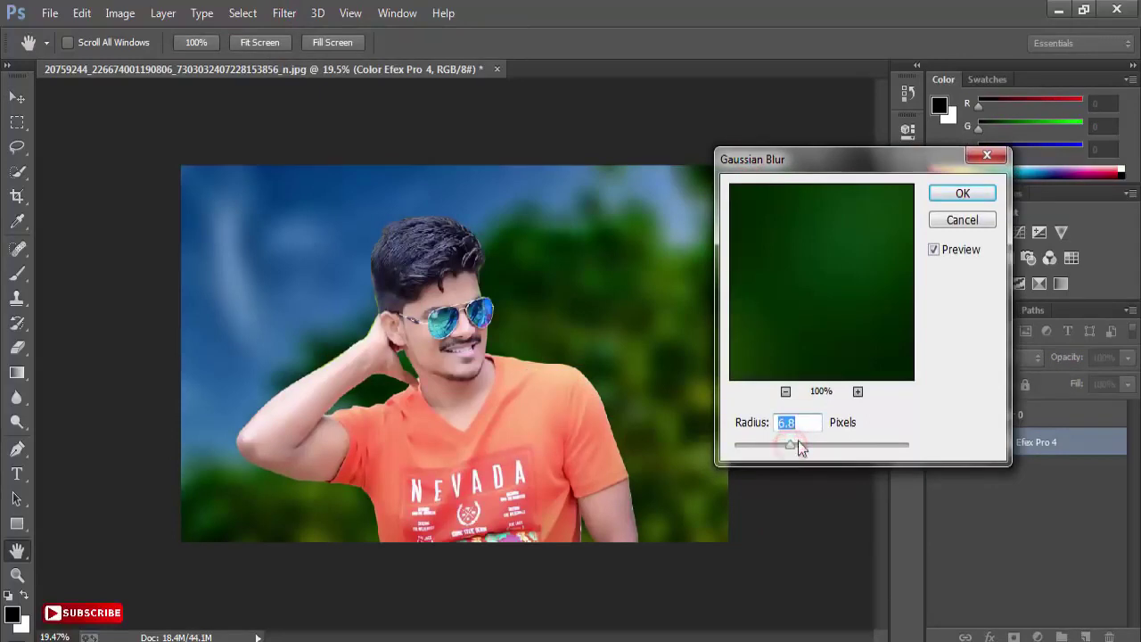
click(945, 193)
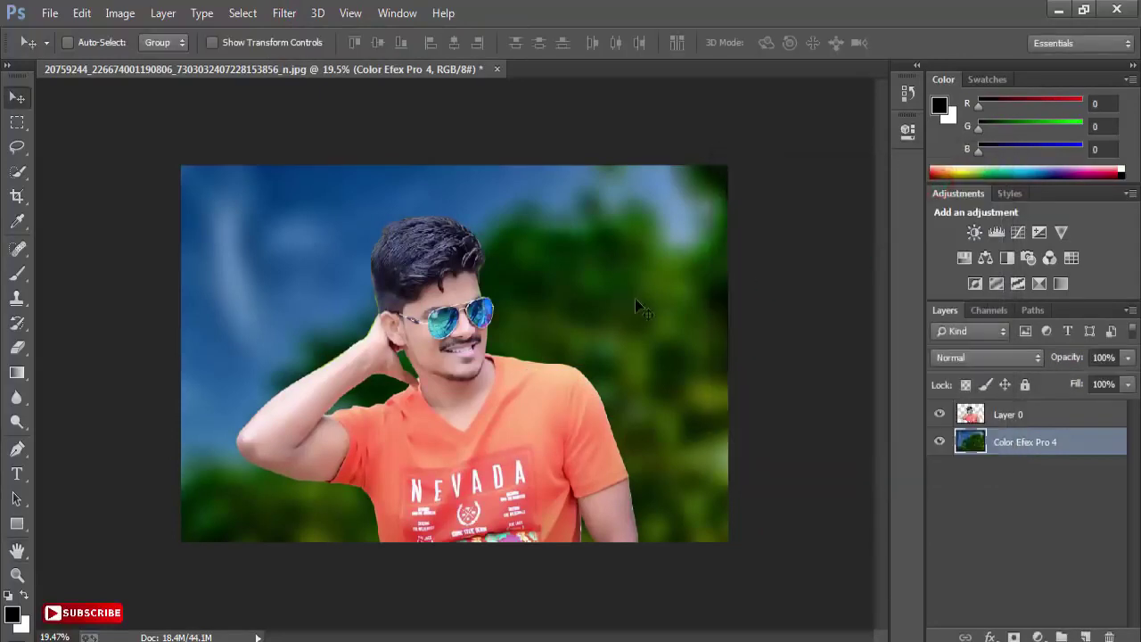
- Select the man's layer and set the Smudge tool to the 14 px spatter tip, size 60 px and strength 75%
click(1019, 417)
scroll(464, 354, up, 8)
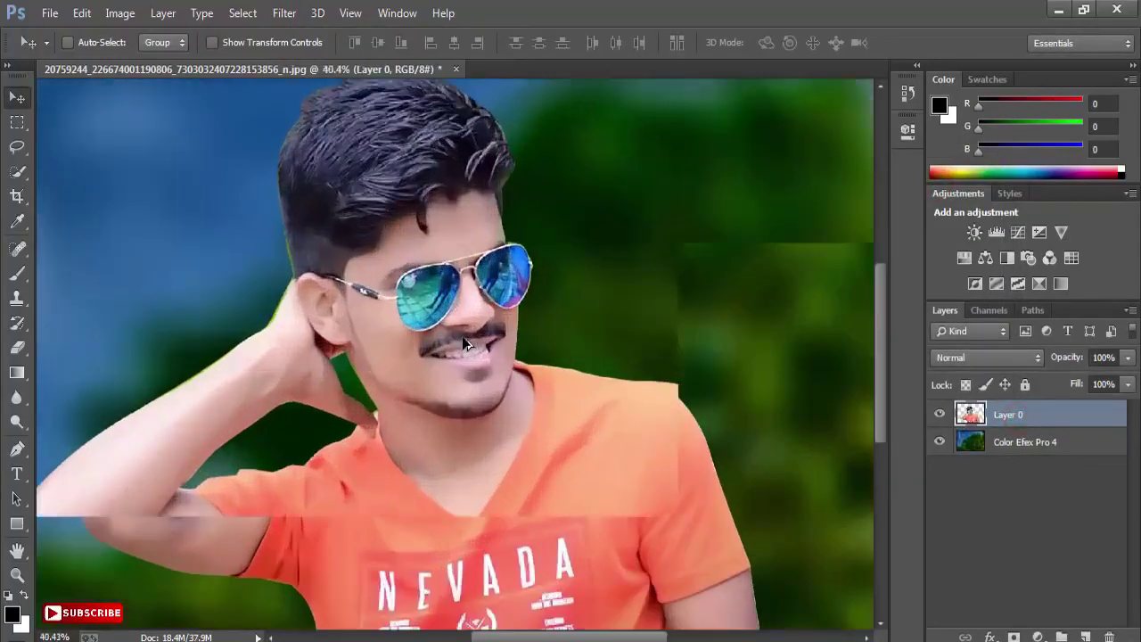
drag(488, 220, 523, 317)
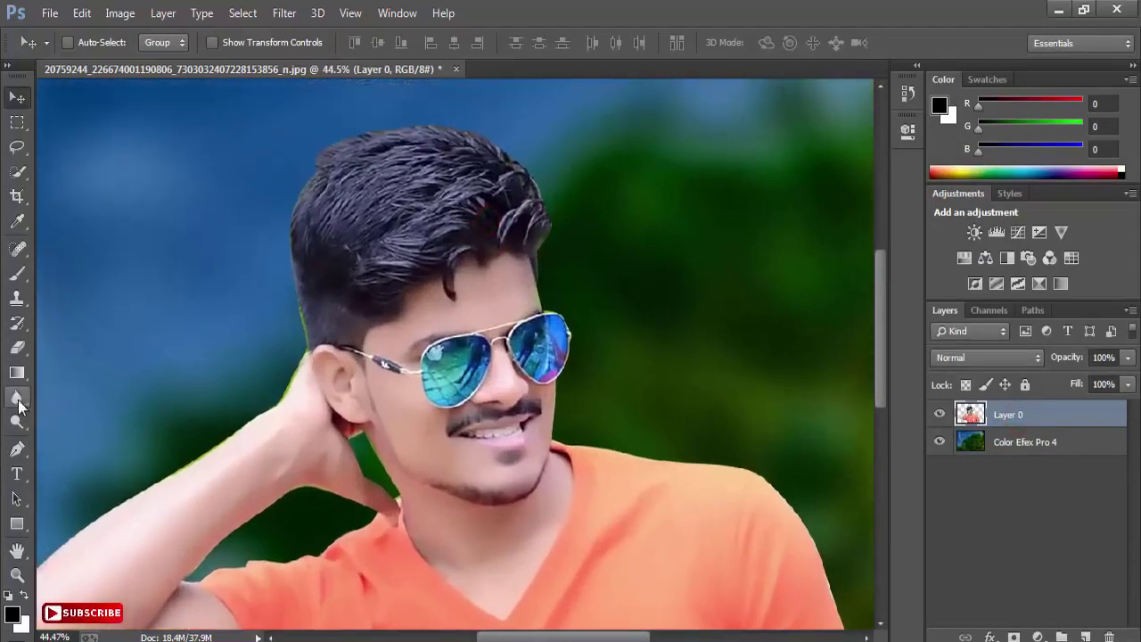
mouse_move(19, 406)
mouse_down()
mouse_move(54, 407)
mouse_move(68, 426)
mouse_up()
click(81, 43)
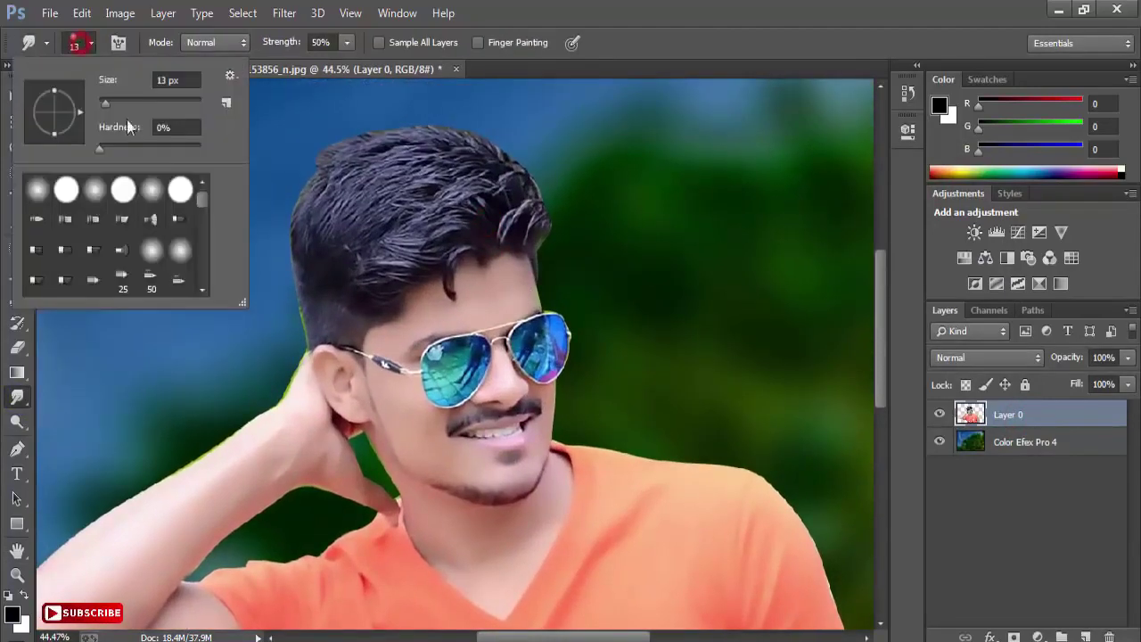
drag(207, 200, 206, 212)
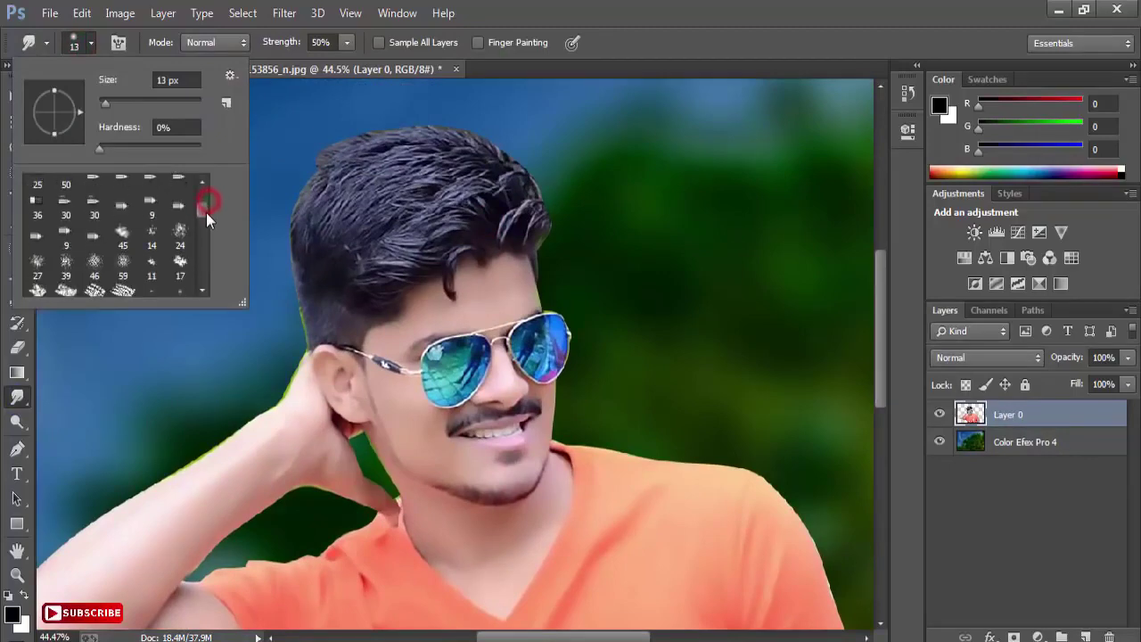
double_click(148, 233)
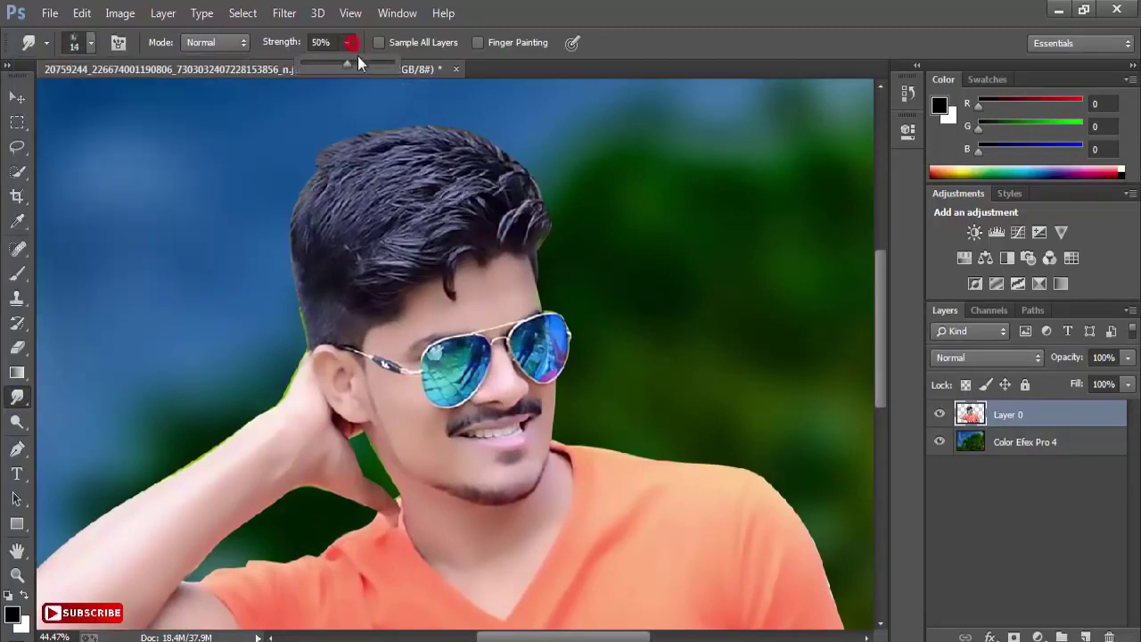
drag(357, 55, 370, 69)
scroll(476, 234, up, 3)
- Smudge the front and top of the man's hair upward into longer, swept-back strands
drag(556, 174, 583, 286)
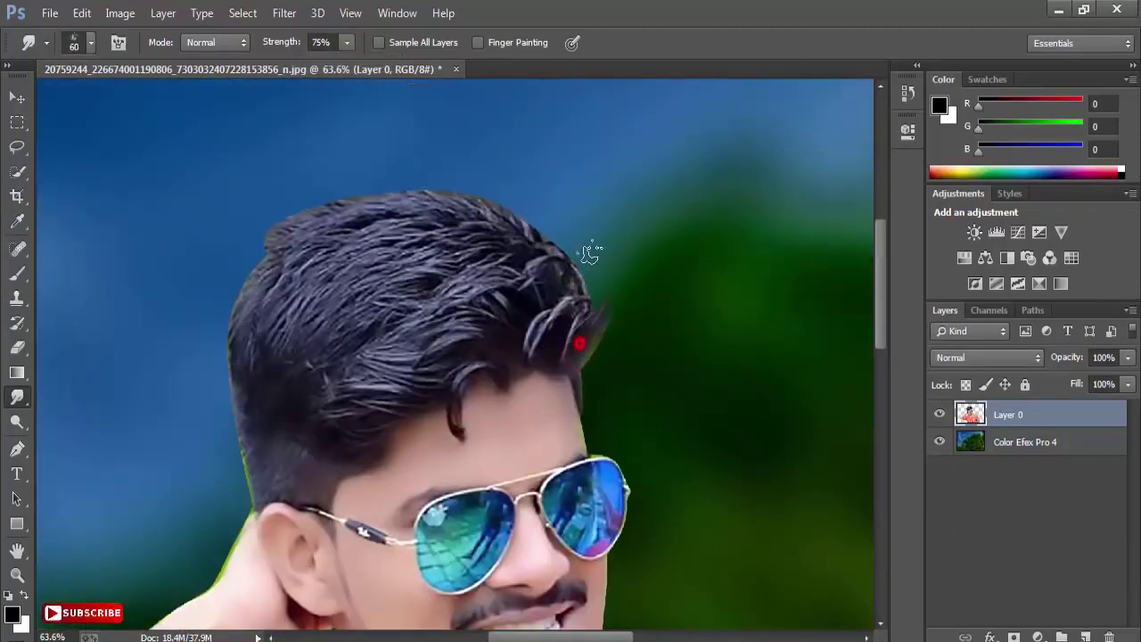
drag(572, 319, 563, 239)
mouse_move(568, 340)
mouse_down()
mouse_move(579, 326)
mouse_move(577, 236)
mouse_up()
drag(583, 325, 563, 243)
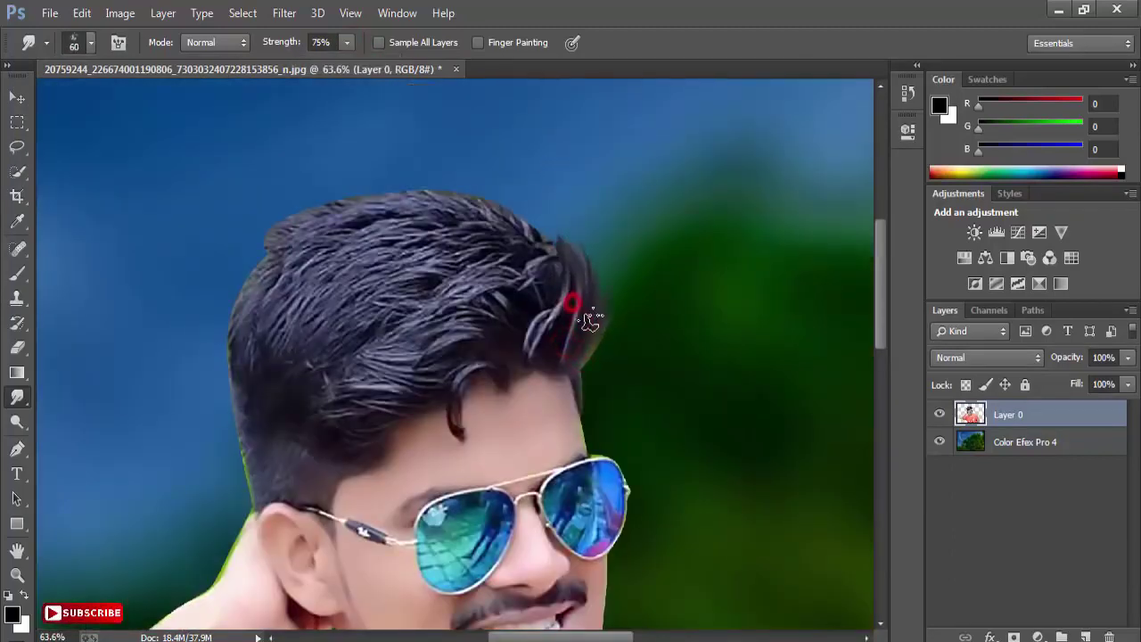
mouse_move(585, 290)
mouse_down()
mouse_move(580, 258)
mouse_move(547, 323)
mouse_move(532, 322)
mouse_move(530, 268)
mouse_move(571, 257)
mouse_move(550, 216)
mouse_move(512, 311)
mouse_move(499, 313)
mouse_move(452, 239)
mouse_move(430, 168)
mouse_up()
drag(521, 227, 486, 182)
mouse_move(518, 258)
mouse_down()
mouse_move(513, 242)
mouse_move(344, 183)
mouse_move(448, 235)
mouse_move(477, 215)
mouse_up()
drag(550, 331, 517, 232)
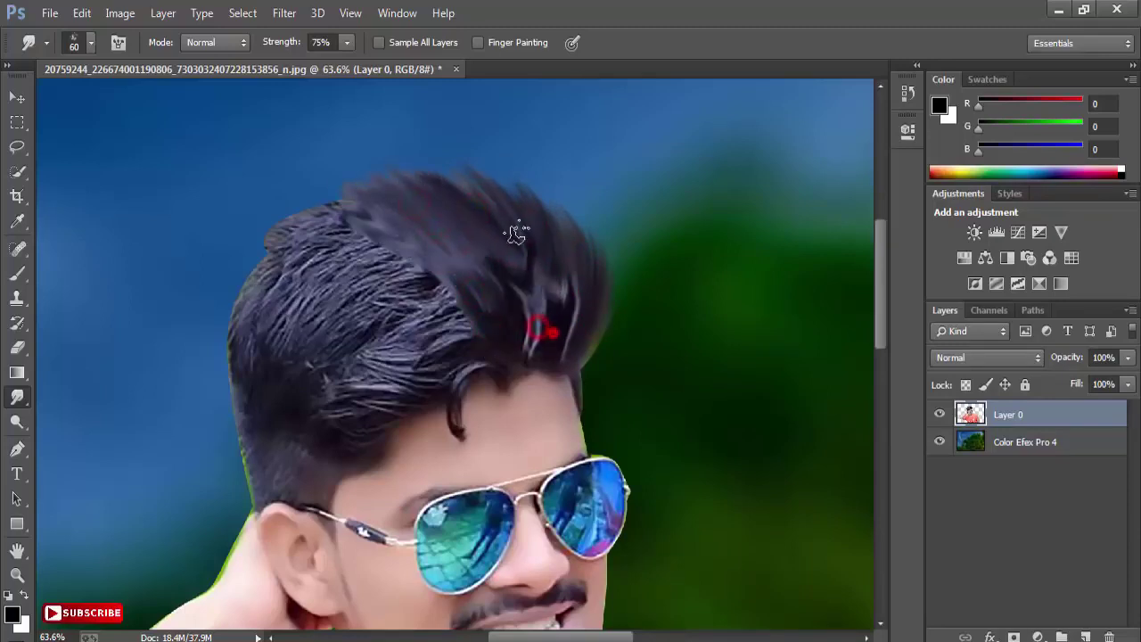
mouse_move(527, 347)
mouse_down()
mouse_move(533, 259)
mouse_move(586, 312)
mouse_move(424, 203)
mouse_up()
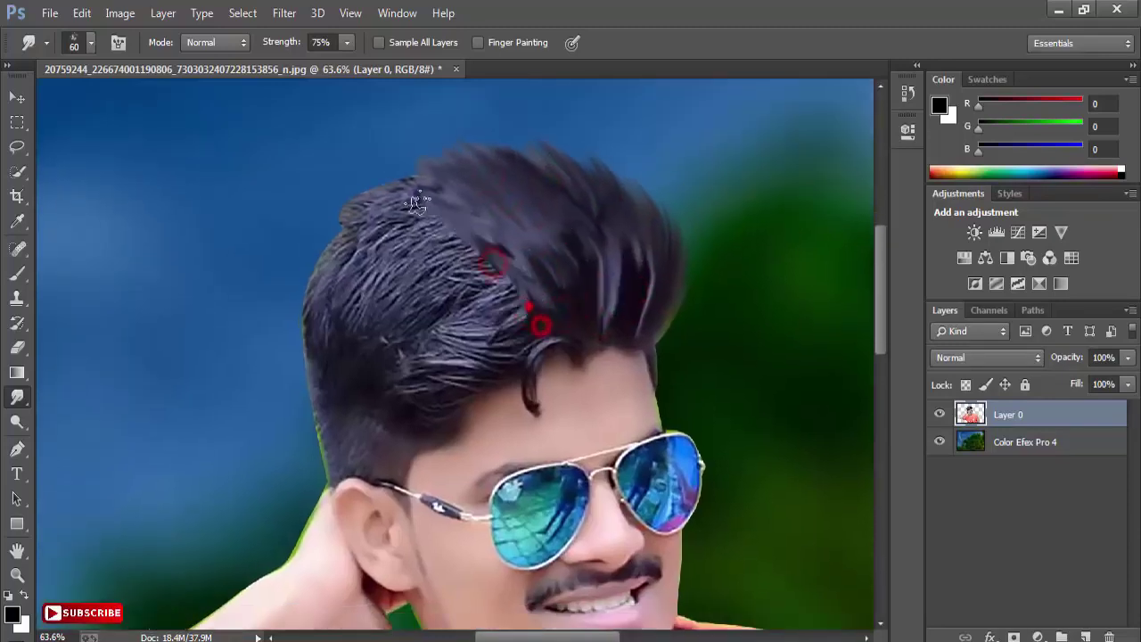
- Smudge the crown hair diagonally up and back beyond its original outline
mouse_move(540, 323)
mouse_down()
mouse_move(397, 201)
mouse_move(357, 201)
mouse_up()
drag(497, 331, 357, 219)
drag(478, 222, 389, 175)
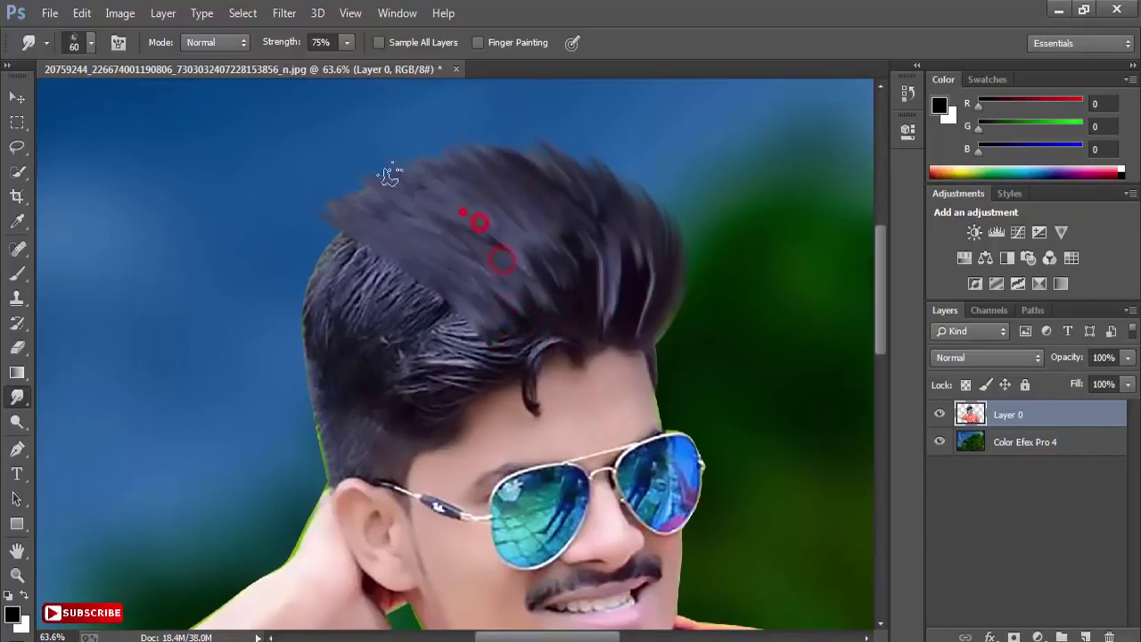
mouse_move(506, 338)
mouse_down()
mouse_move(334, 241)
mouse_move(300, 247)
mouse_up()
drag(443, 303, 312, 250)
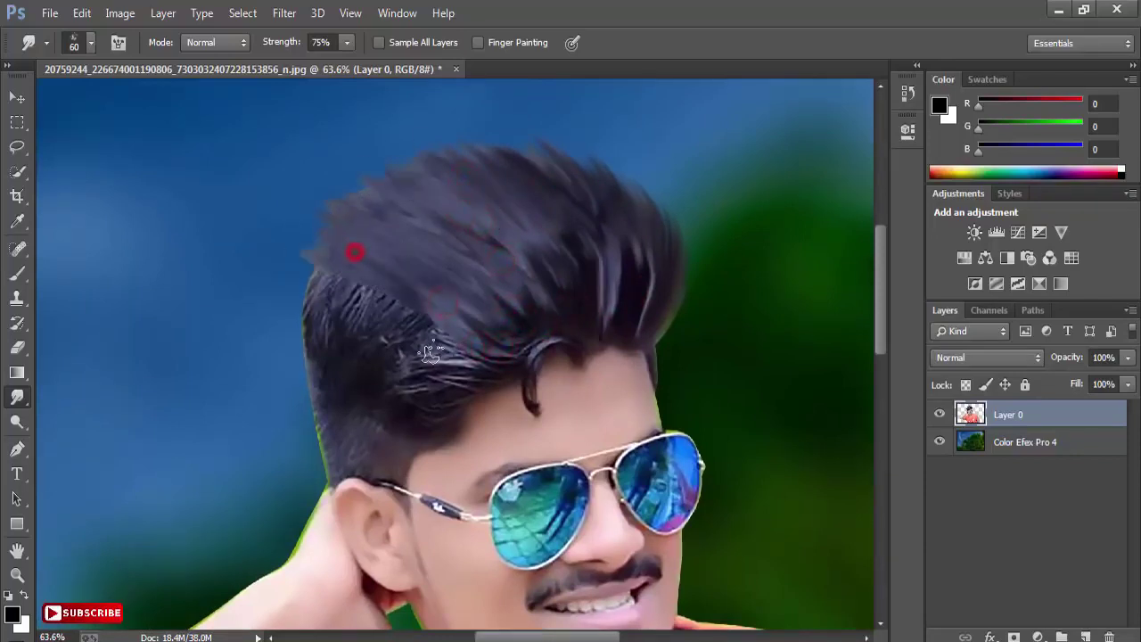
- Smudge the hair at the back of the head outward and upward into pointed, voluminous strands
drag(431, 346, 293, 267)
mouse_move(452, 345)
mouse_down()
mouse_move(298, 234)
mouse_move(308, 272)
mouse_up()
drag(415, 397, 292, 356)
drag(381, 383, 278, 340)
drag(373, 371, 291, 323)
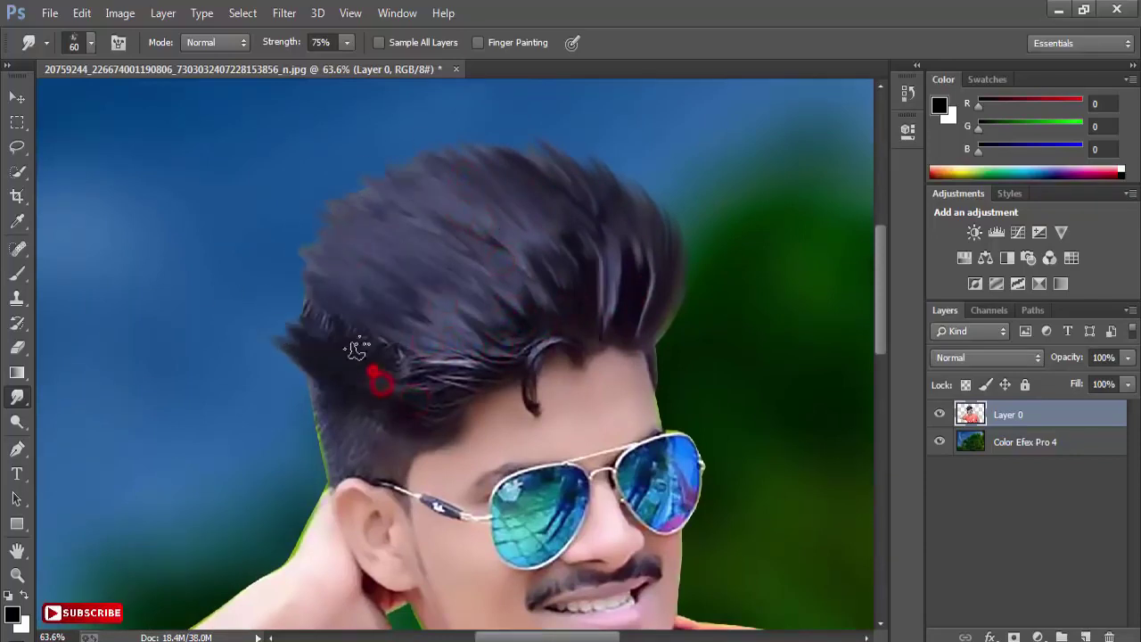
drag(357, 351, 249, 270)
drag(383, 365, 258, 247)
drag(344, 326, 264, 253)
drag(329, 295, 282, 247)
drag(313, 349, 257, 281)
drag(303, 333, 273, 286)
drag(311, 361, 265, 292)
- Refine the upper hair outline by smudging wispy strands along the top, front and back edges
key(space)
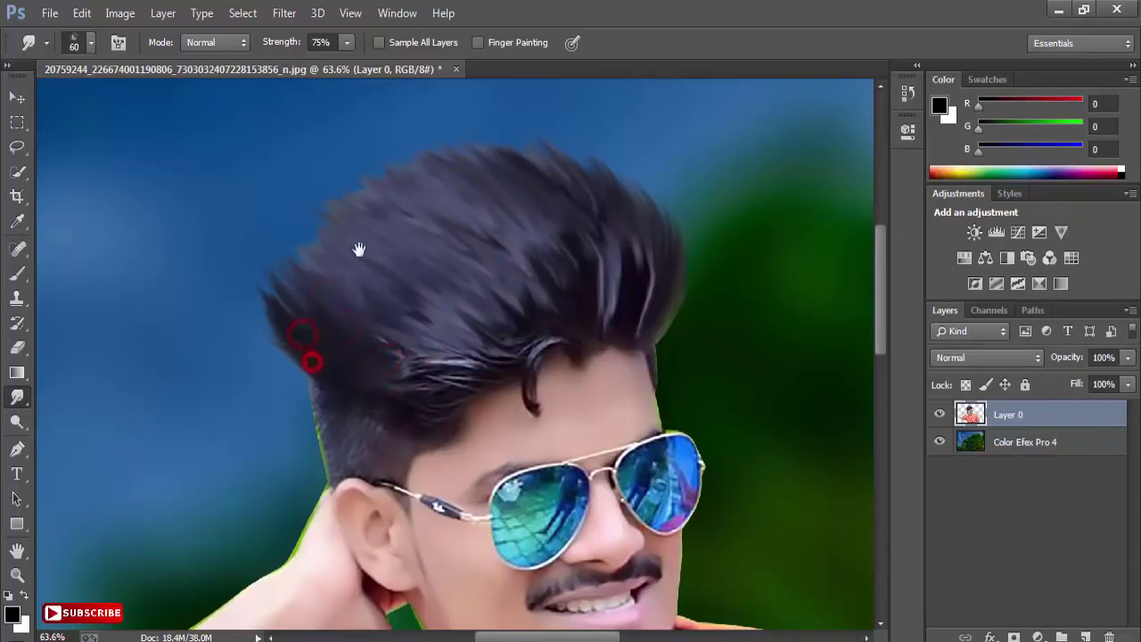
drag(359, 250, 357, 278)
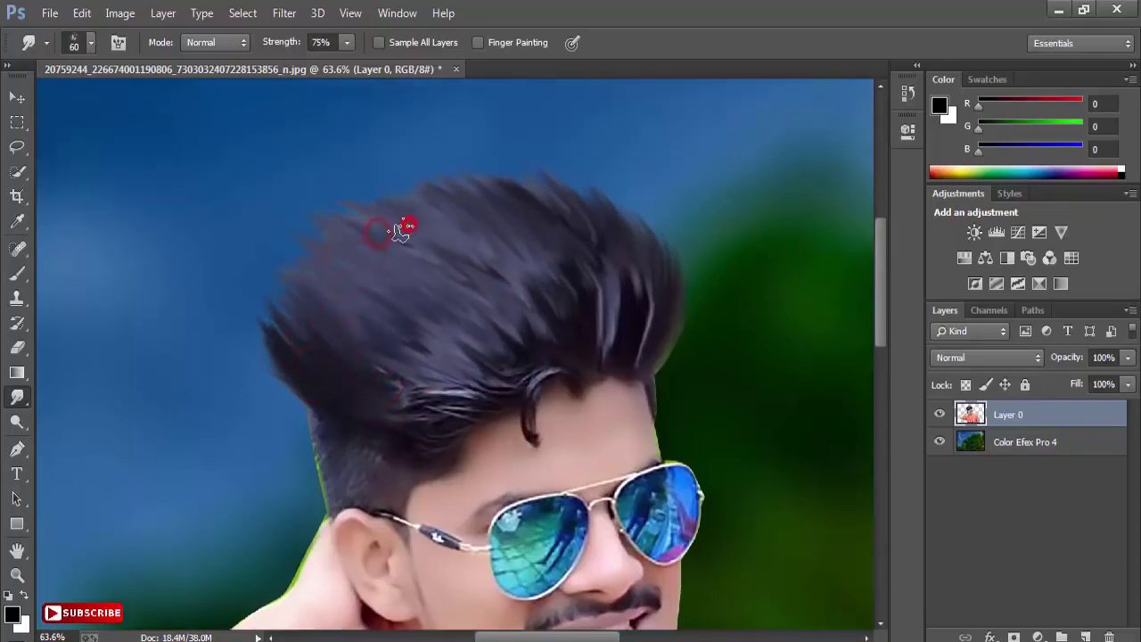
key(space)
mouse_move(512, 193)
mouse_down()
mouse_move(463, 247)
mouse_move(436, 196)
mouse_up()
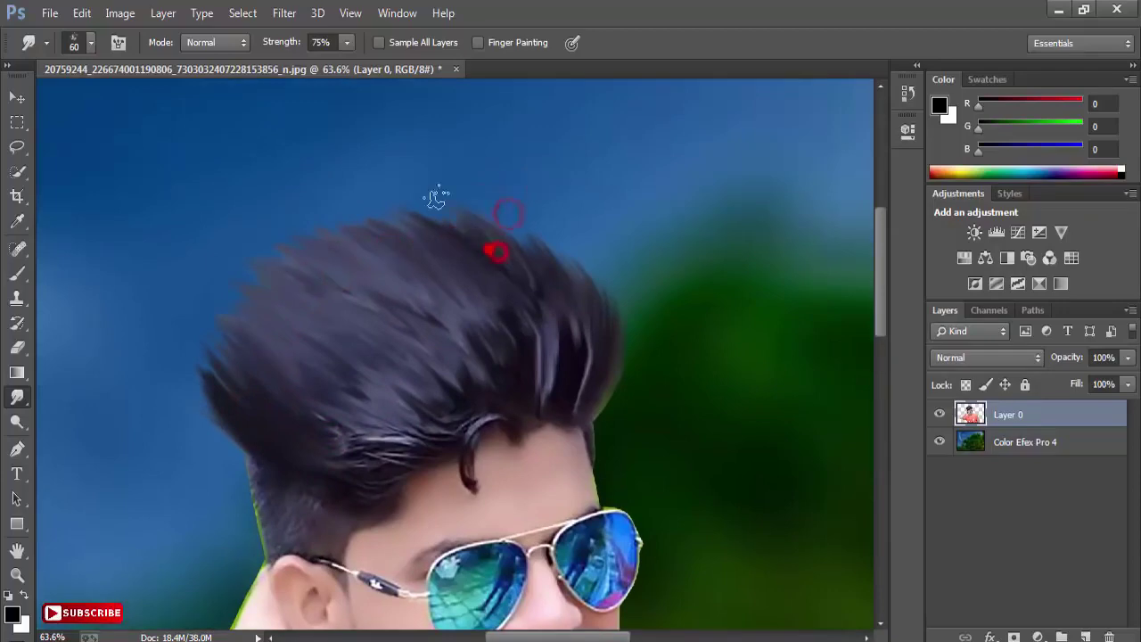
drag(545, 268, 489, 206)
drag(591, 301, 538, 236)
key(space)
drag(486, 299, 569, 184)
scroll(428, 232, up, 2)
drag(315, 332, 267, 275)
key(space)
drag(351, 217, 342, 238)
- Smudge the bright strands along the lower hairline above the temple and forehead back into the hair
drag(497, 380, 388, 342)
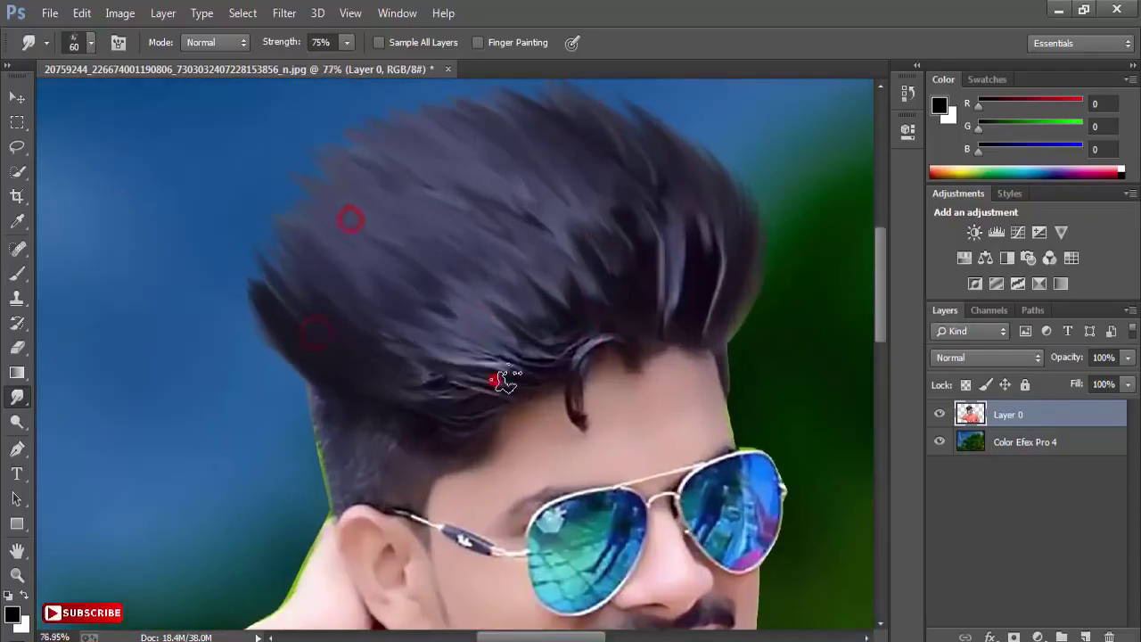
drag(471, 406, 394, 359)
drag(543, 375, 485, 337)
drag(540, 280, 420, 277)
drag(383, 376, 410, 329)
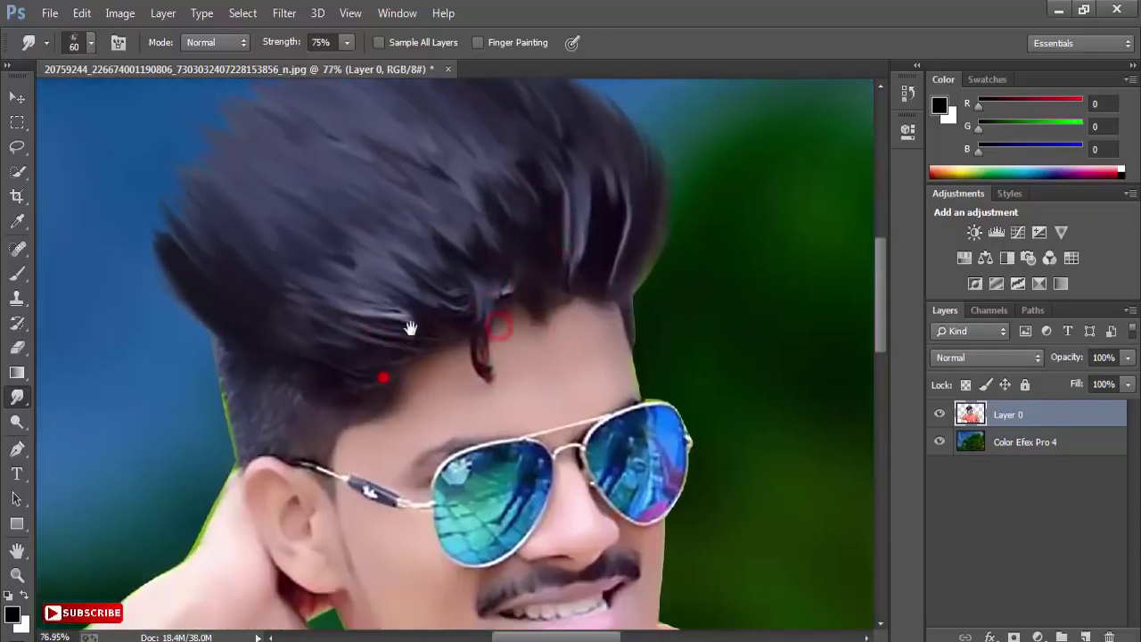
- Remove the loose hair lock from the forehead with the Clone Stamp tool, sampling the surrounding skin
click(18, 304)
scroll(576, 352, up, 4)
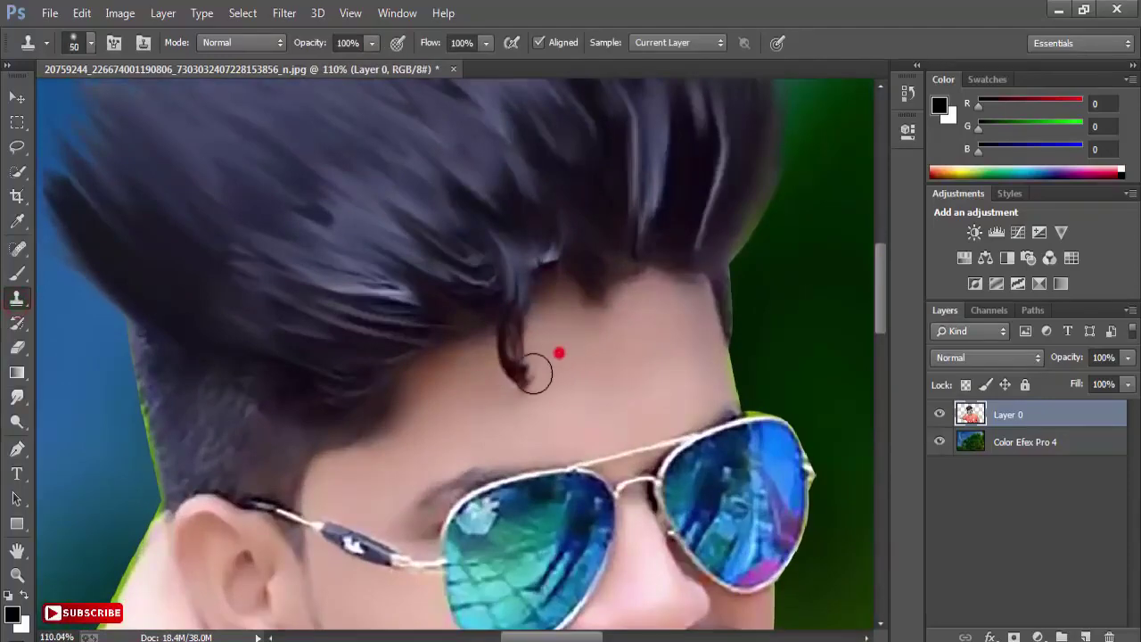
click(530, 374)
click(517, 372)
alt+click(554, 345)
click(510, 354)
click(493, 356)
alt+click(477, 394)
click(497, 365)
alt+click(538, 390)
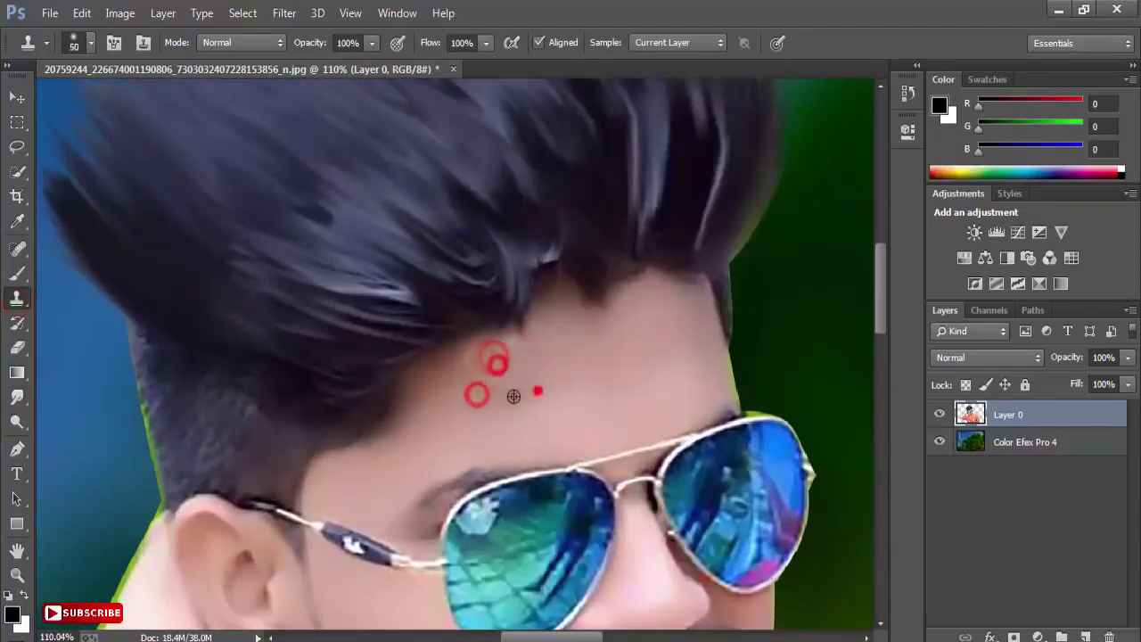
click(525, 388)
alt+click(491, 402)
click(433, 377)
click(458, 372)
click(484, 358)
alt+click(541, 347)
click(527, 335)
click(482, 361)
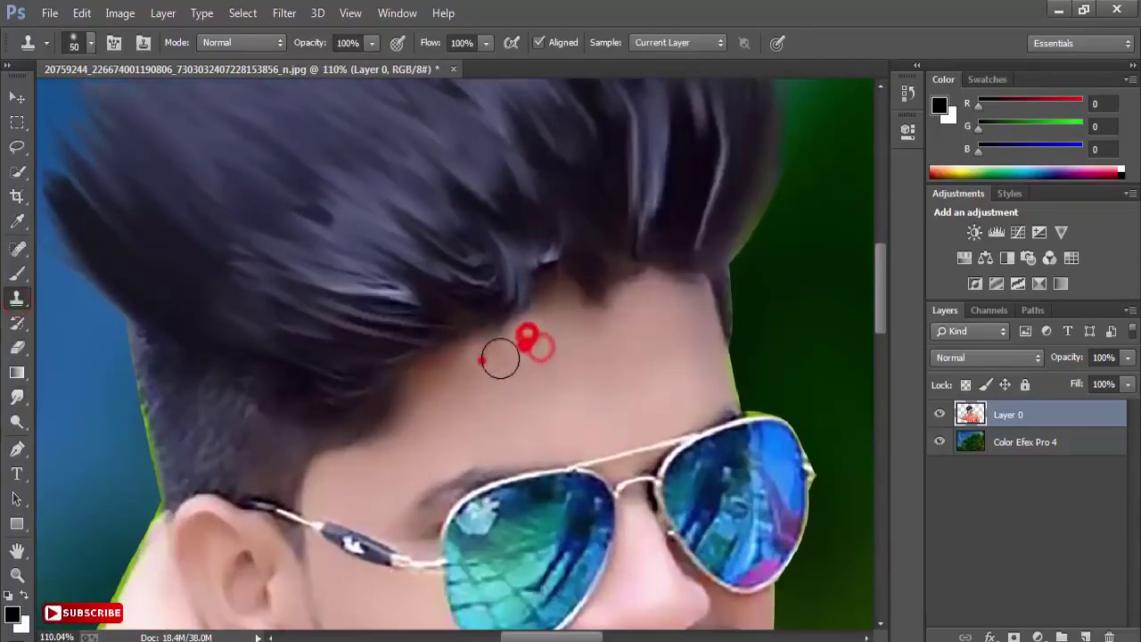
scroll(576, 286, down, 3)
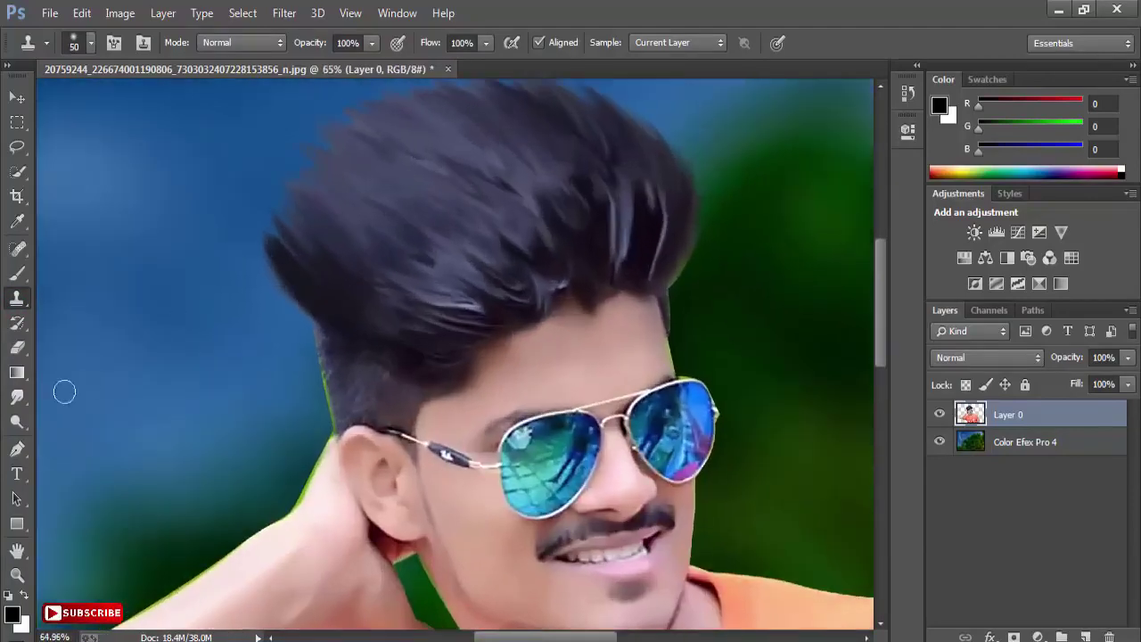
- Smudge additional fine strands outward along the top and front contour of the hairstyle
click(17, 395)
drag(480, 78, 418, 145)
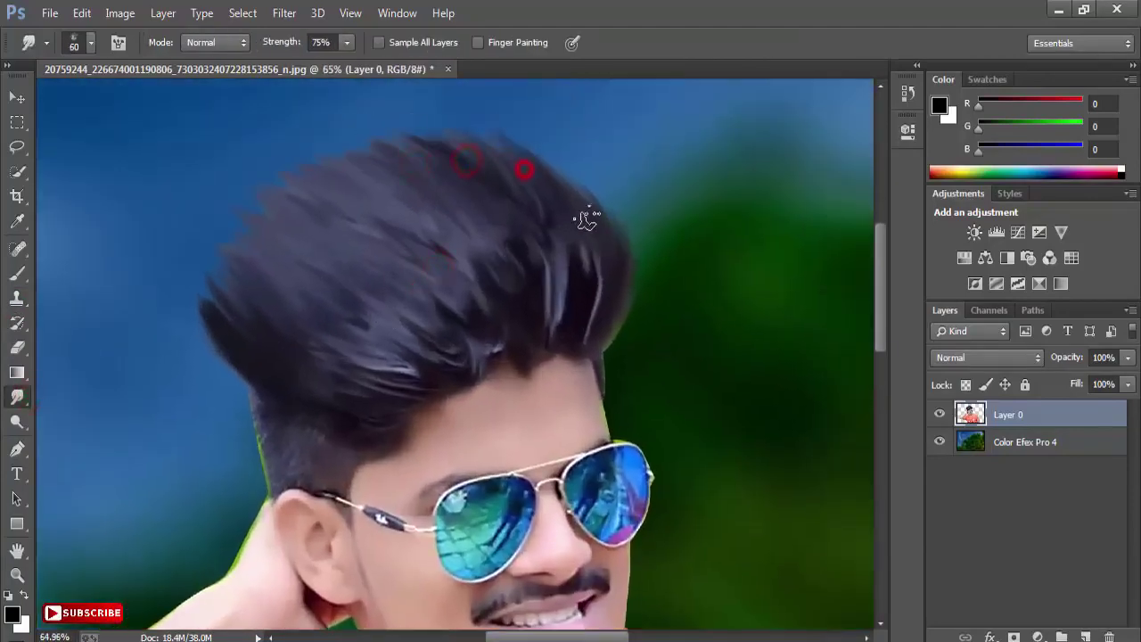
scroll(586, 219, down, 2)
mouse_move(539, 217)
mouse_down()
mouse_move(548, 319)
mouse_move(578, 284)
mouse_move(512, 250)
mouse_up()
scroll(534, 307, up, 2)
mouse_move(529, 276)
mouse_down()
mouse_move(433, 219)
mouse_move(410, 227)
mouse_up()
drag(473, 275, 385, 232)
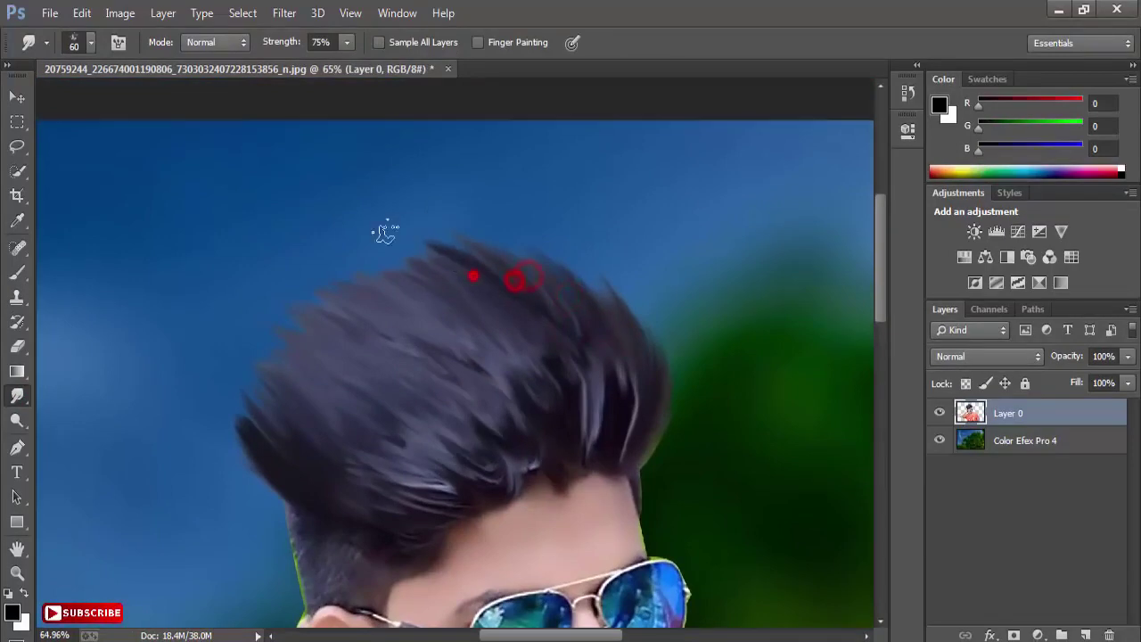
mouse_move(647, 369)
mouse_down()
mouse_move(624, 287)
mouse_move(578, 260)
mouse_up()
drag(560, 271, 546, 247)
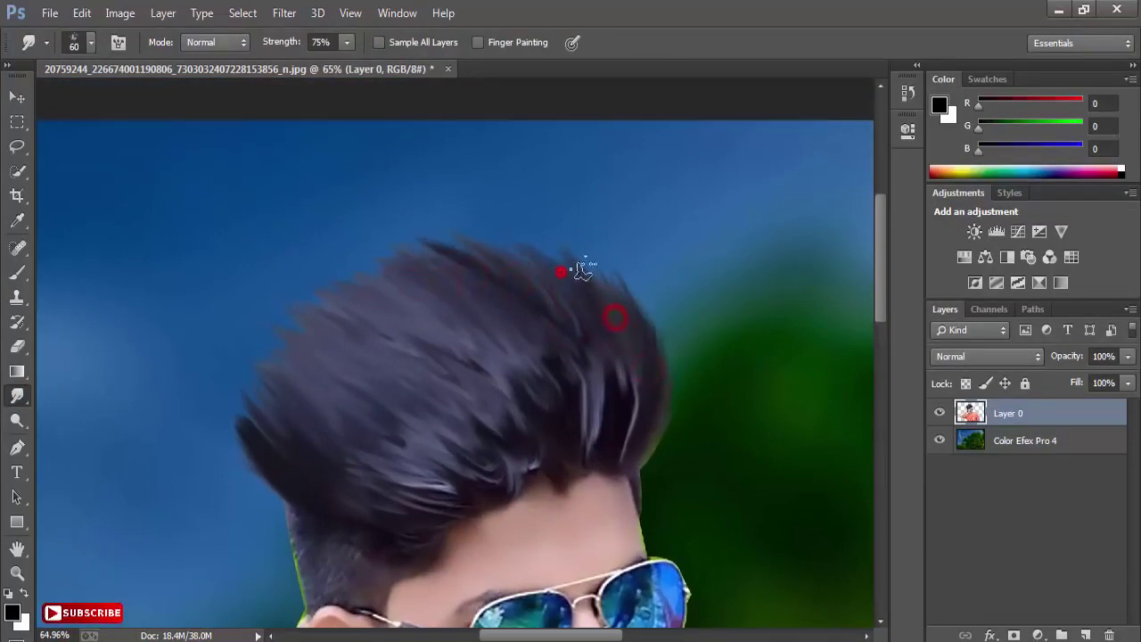
drag(672, 372, 667, 309)
mouse_move(652, 286)
mouse_down()
mouse_move(640, 217)
mouse_move(620, 212)
mouse_up()
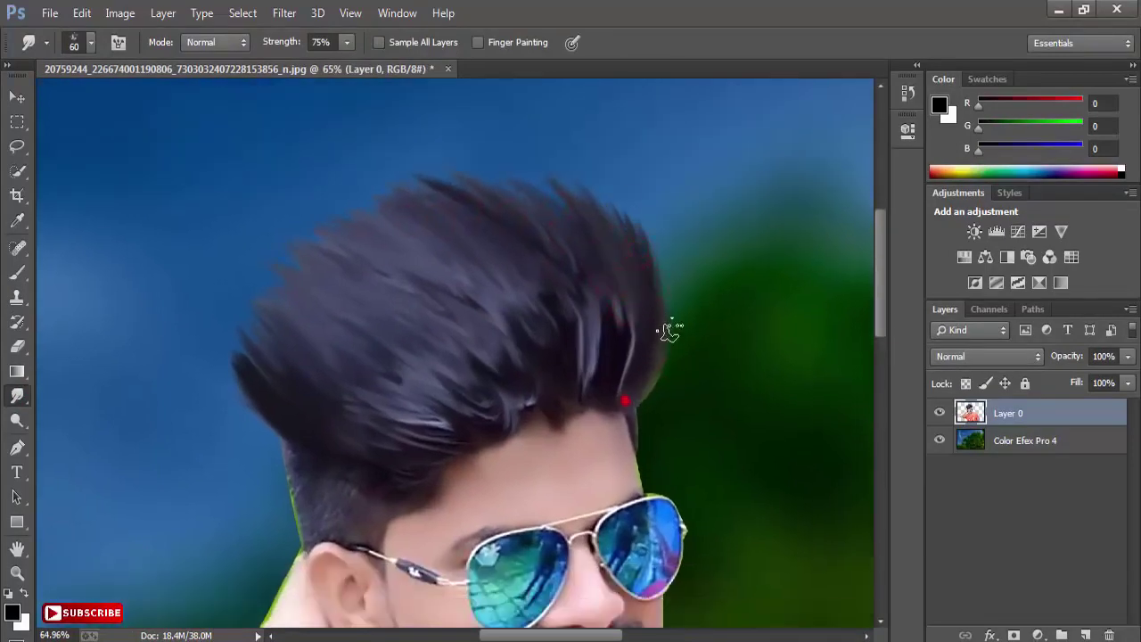
- Smudge the back edge of the hair and the short side hair above the ear to blend them
mouse_move(627, 402)
mouse_down()
mouse_move(601, 344)
mouse_move(744, 404)
mouse_up()
drag(426, 290, 391, 258)
drag(396, 353, 360, 290)
drag(438, 272, 409, 239)
drag(497, 348, 496, 267)
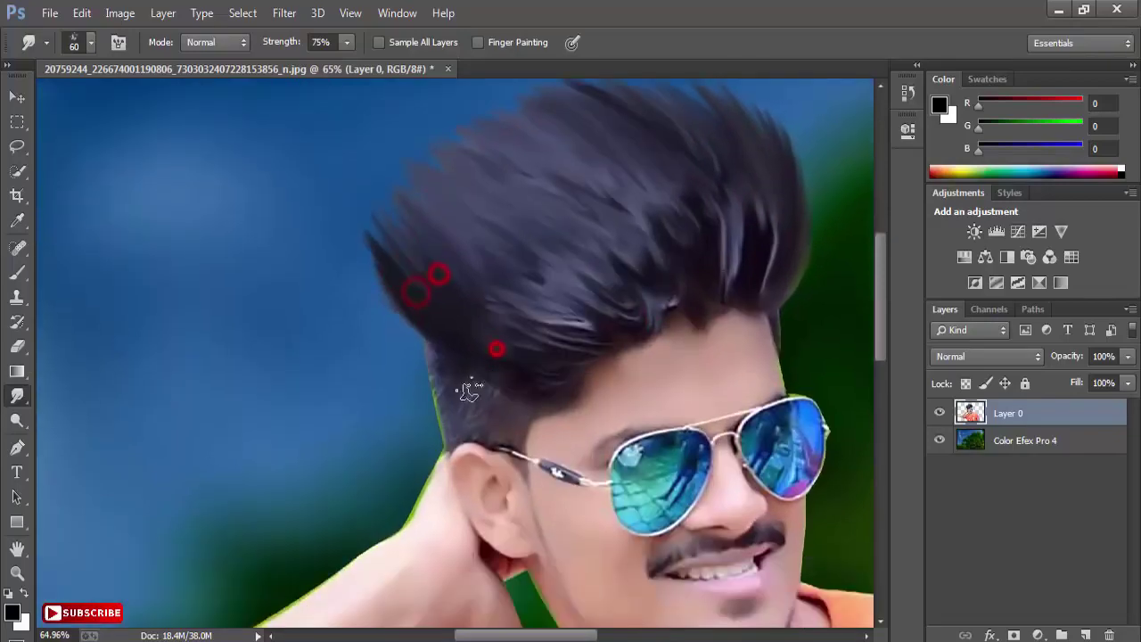
drag(435, 355, 435, 379)
mouse_move(439, 385)
mouse_down()
mouse_move(444, 417)
mouse_move(469, 345)
mouse_up()
drag(534, 427, 456, 356)
- Open the man's layer in Color Efex Pro 4 and use Dark Contrasts with Brightness at -35% and Saturation at 28%
scroll(456, 356, down, 2)
scroll(473, 359, left, 2)
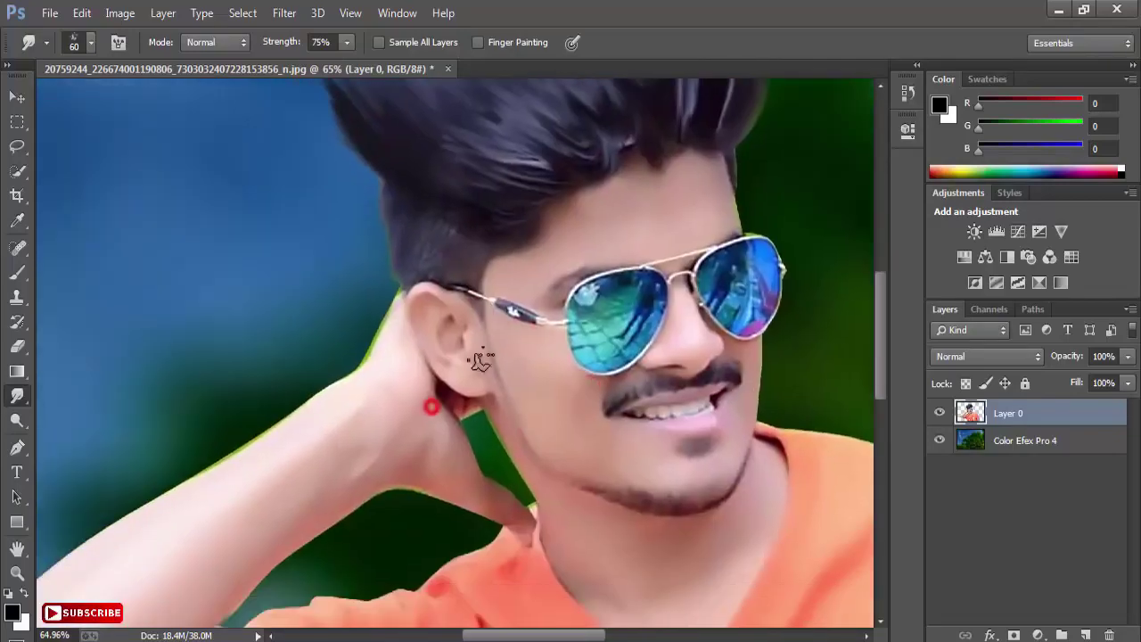
scroll(513, 266, down, 3)
scroll(659, 173, up, 2)
scroll(660, 173, down, 2)
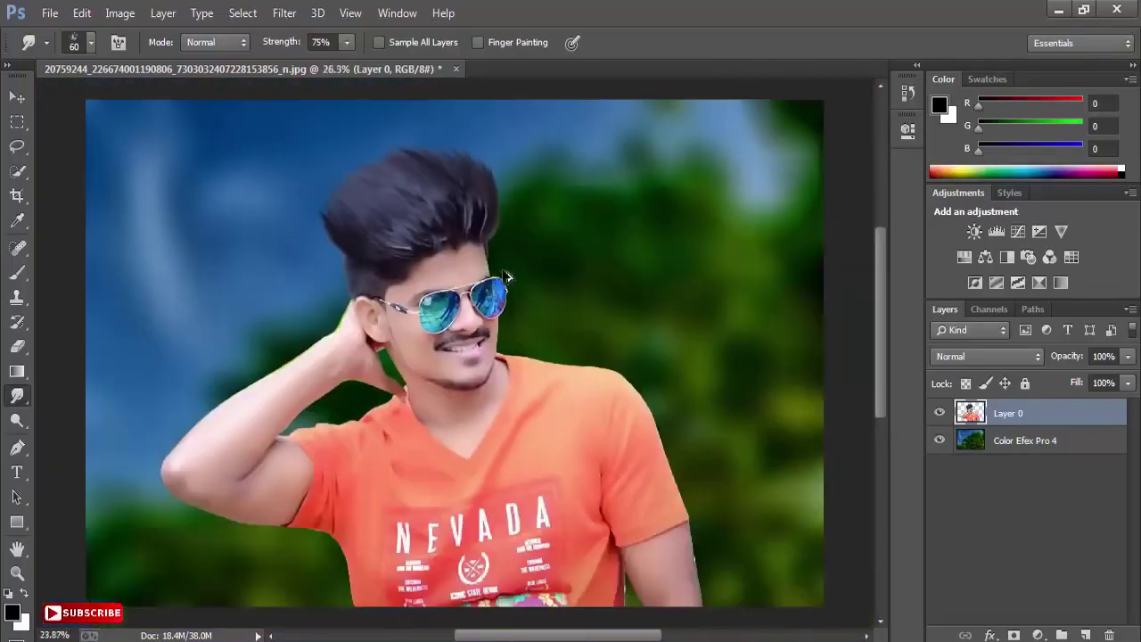
click(17, 92)
scroll(403, 293, down, 1)
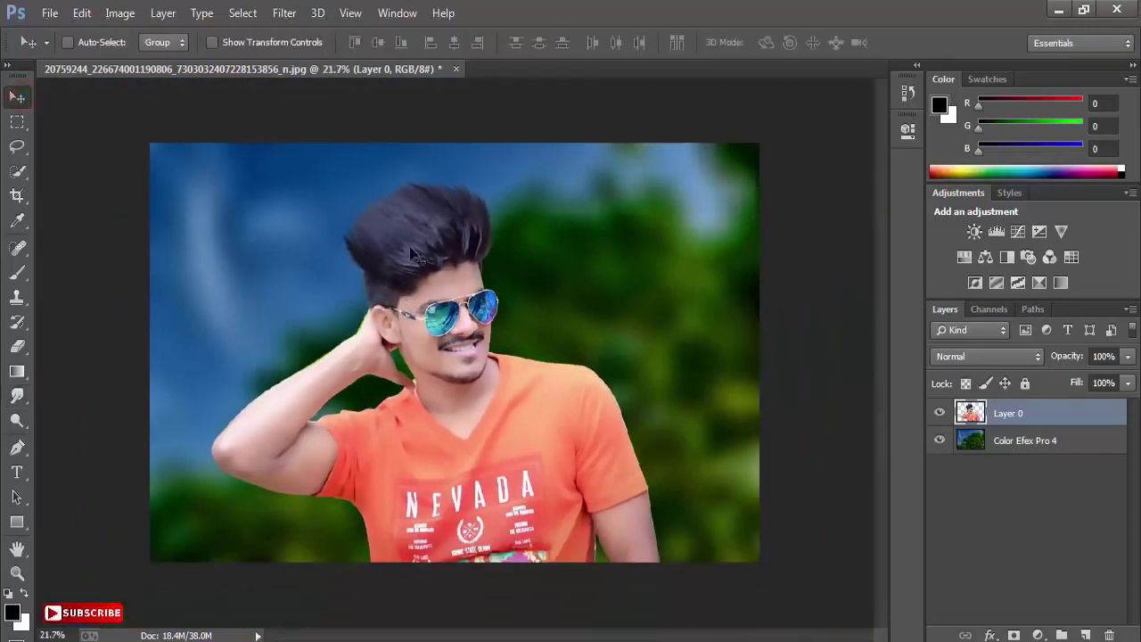
click(284, 15)
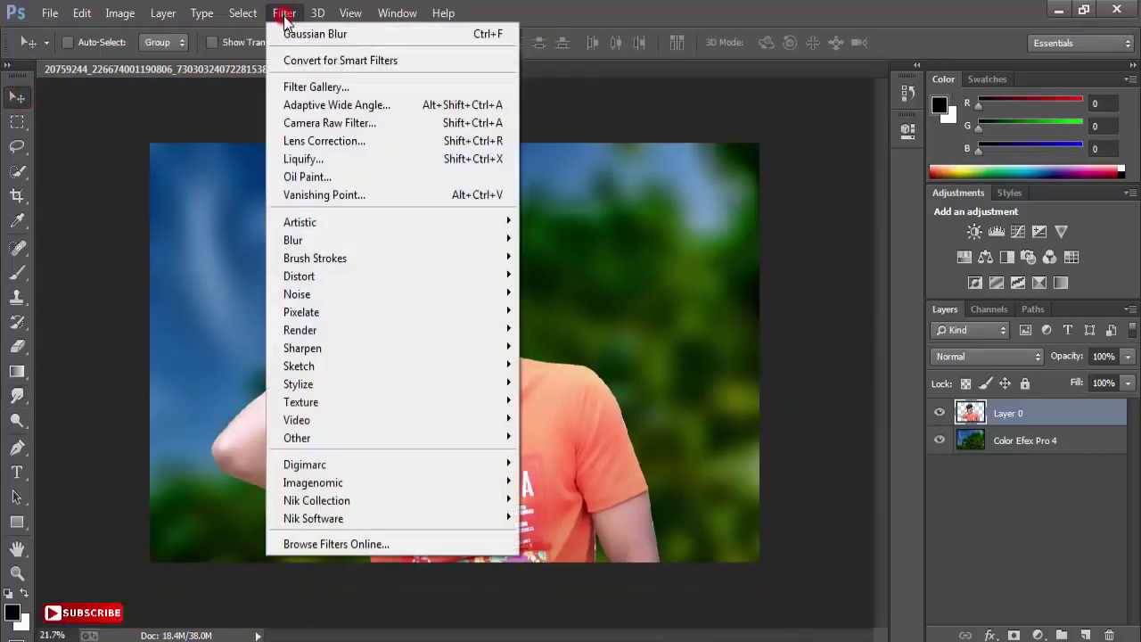
click(344, 500)
click(550, 501)
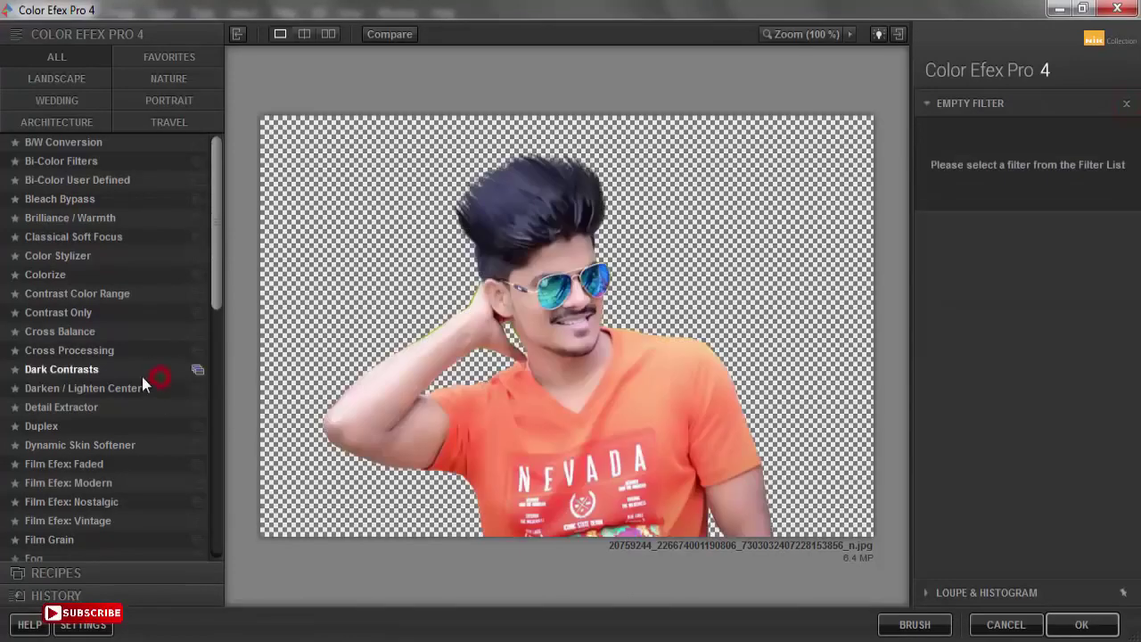
click(141, 373)
drag(1019, 250, 1095, 249)
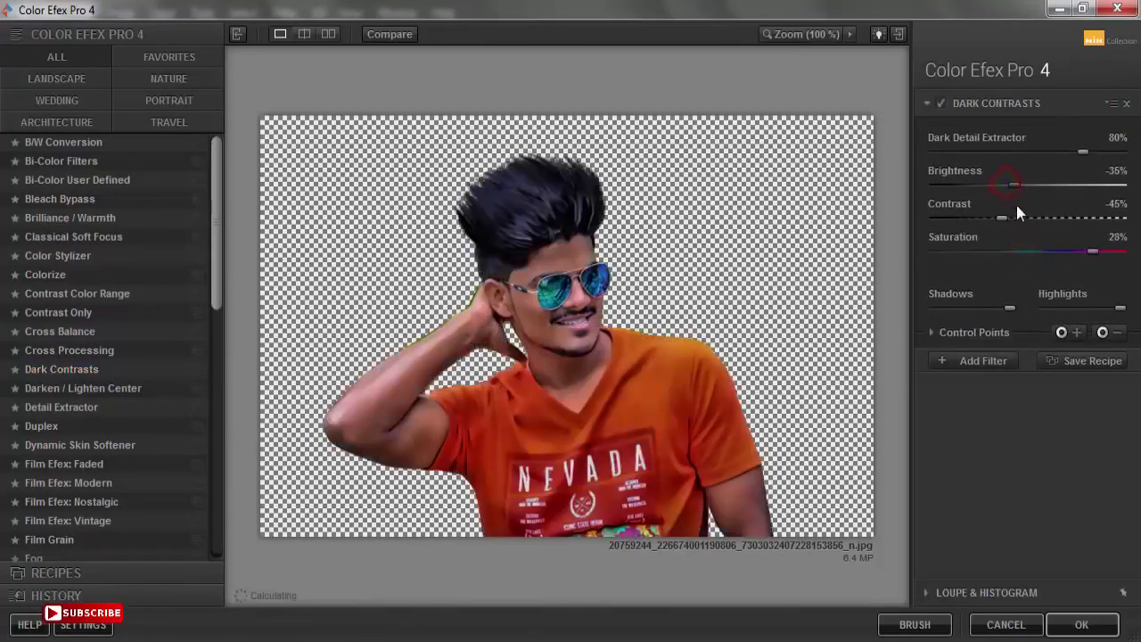
- Add a Contrast Color Range filter with Color Contrast 10% and Contrast 13%, plus another empty filter slot
click(974, 366)
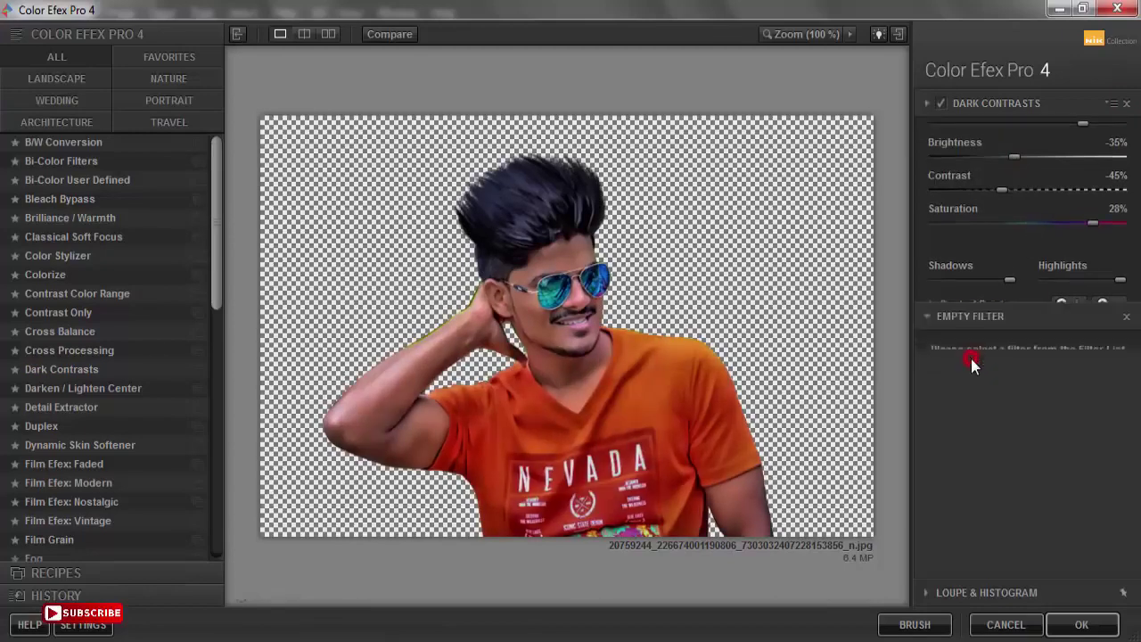
click(140, 293)
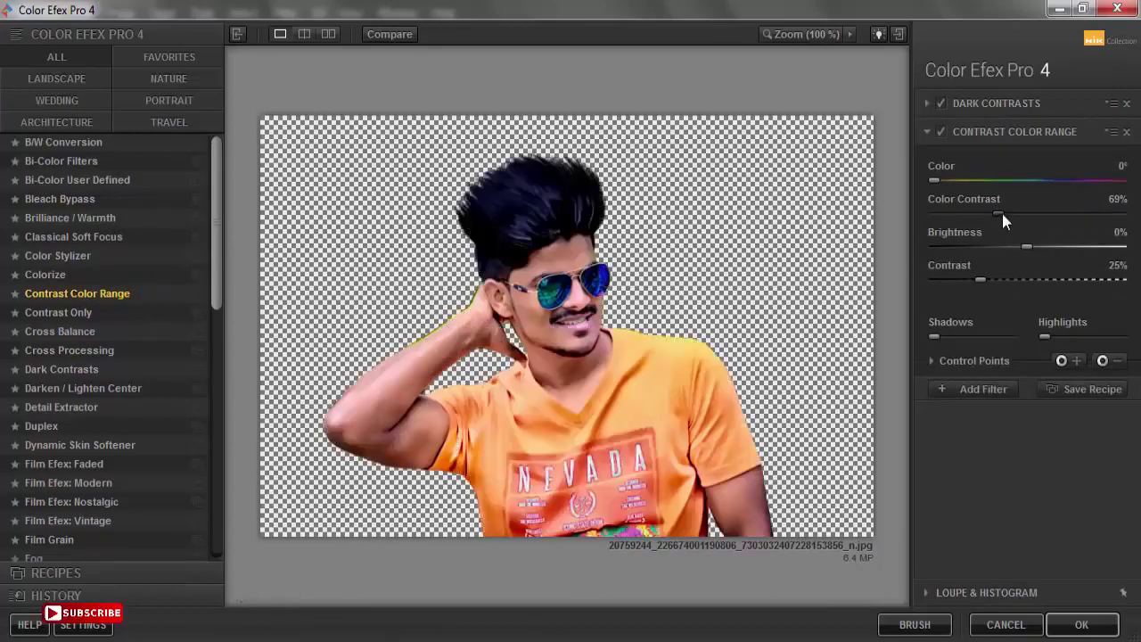
drag(1001, 212, 945, 208)
mouse_move(980, 279)
mouse_down()
mouse_move(944, 278)
mouse_move(959, 285)
mouse_up()
click(976, 388)
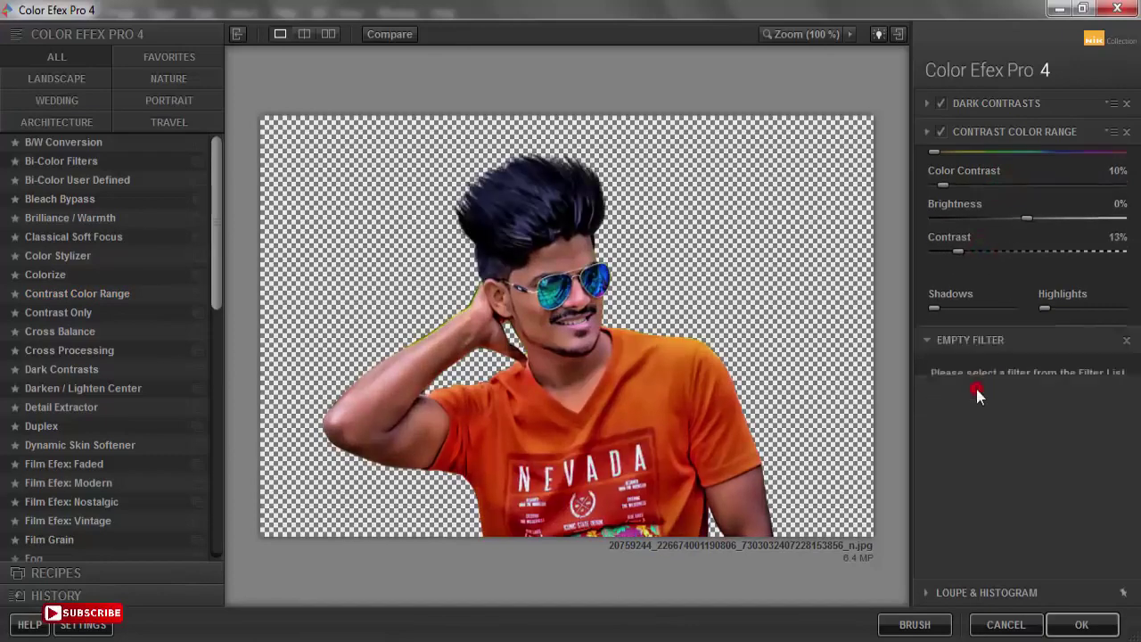
- Apply the Color Efex Pro 4 filter stack to the man's layer
click(1079, 625)
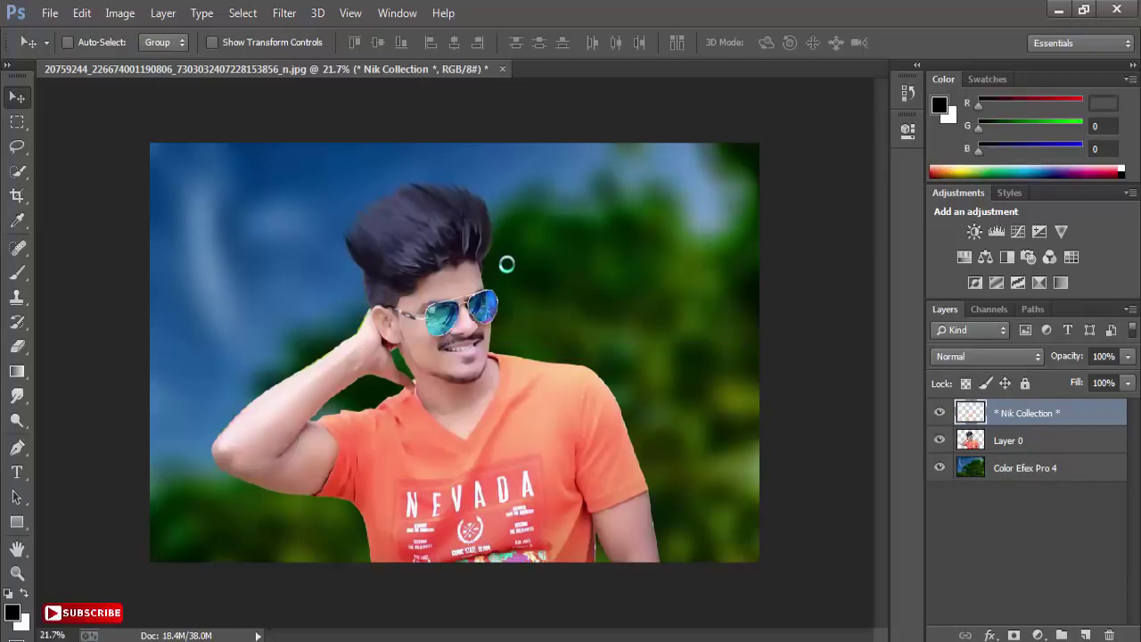
scroll(471, 312, up, 1)
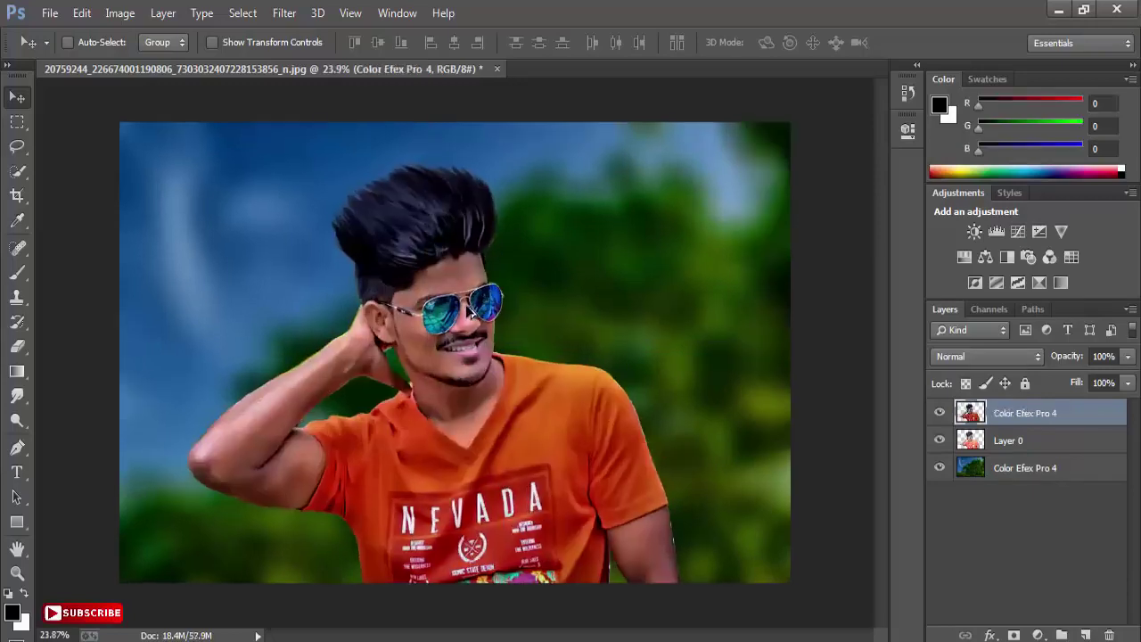
- Erase the graded layer over the forehead with a soft round eraser at 0% hardness, reducing the brush to 40 px
click(19, 350)
click(85, 47)
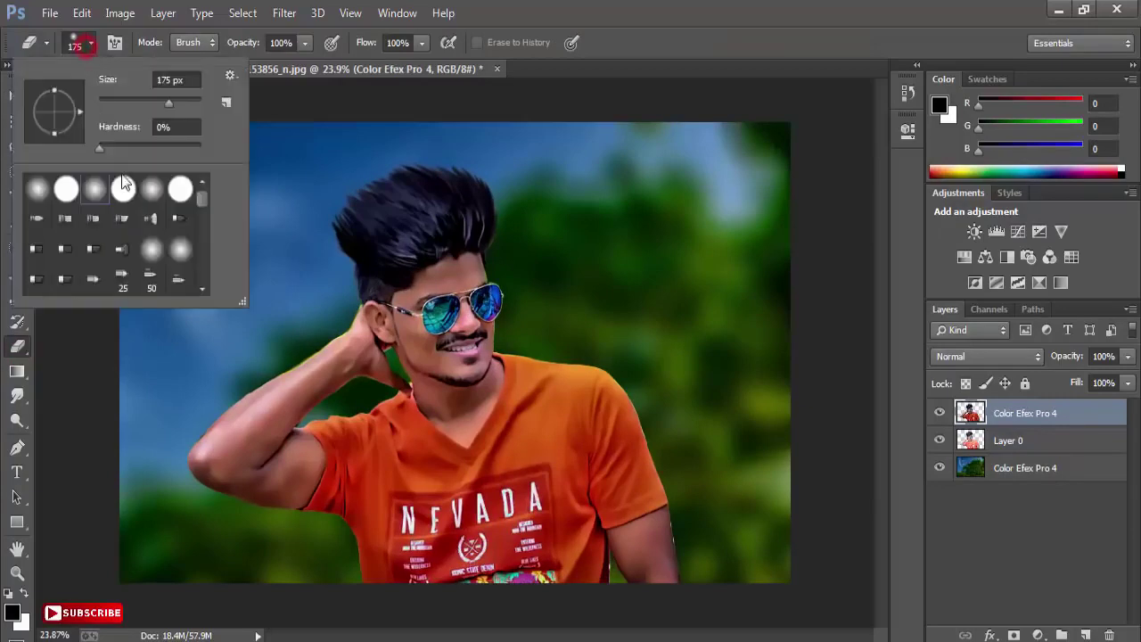
double_click(89, 191)
scroll(468, 306, up, 1)
scroll(469, 306, up, 7)
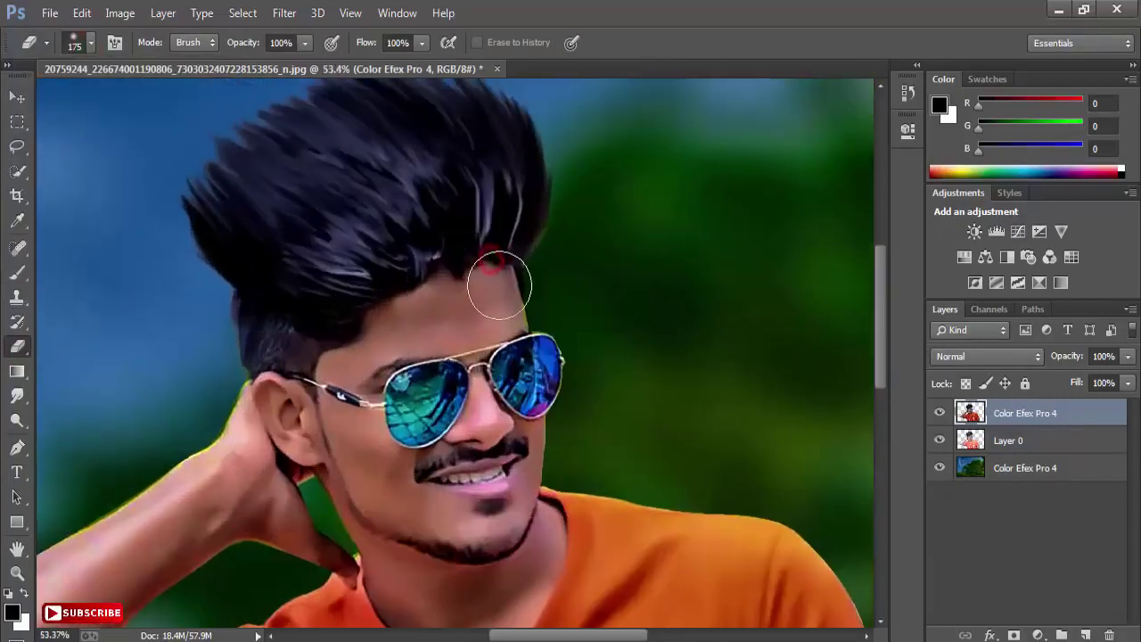
key(bracketleft)
key(bracketleft)
mouse_move(481, 278)
mouse_down()
mouse_move(416, 303)
mouse_move(392, 326)
mouse_move(486, 307)
mouse_up()
key(bracketleft)
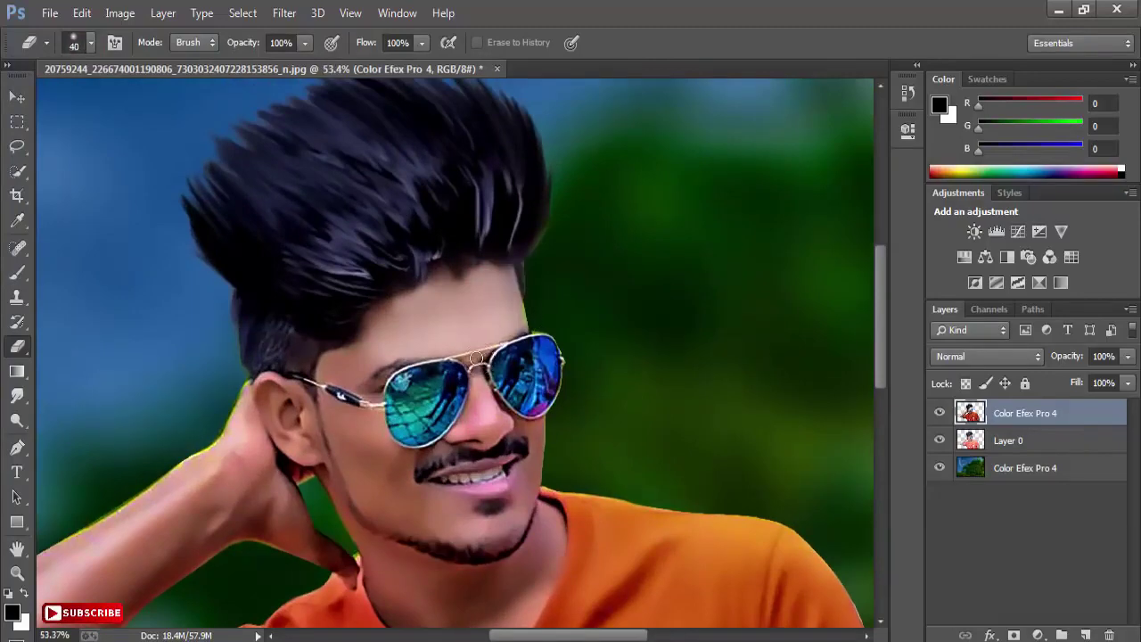
- Erase the graded layer over the temple, ear, cheek and jaw with the soft eraser enlarged to 70 px
key(bracketright)
key(bracketright)
key(bracketright)
key(bracketright)
mouse_move(388, 313)
mouse_down()
mouse_move(351, 380)
mouse_move(372, 382)
mouse_move(426, 354)
mouse_up()
mouse_move(318, 403)
mouse_down()
mouse_move(326, 452)
mouse_move(374, 421)
mouse_move(393, 468)
mouse_move(353, 481)
mouse_up()
key(bracketright)
mouse_move(279, 407)
mouse_down()
mouse_move(294, 472)
mouse_move(401, 535)
mouse_move(464, 504)
mouse_move(479, 443)
mouse_move(452, 458)
mouse_up()
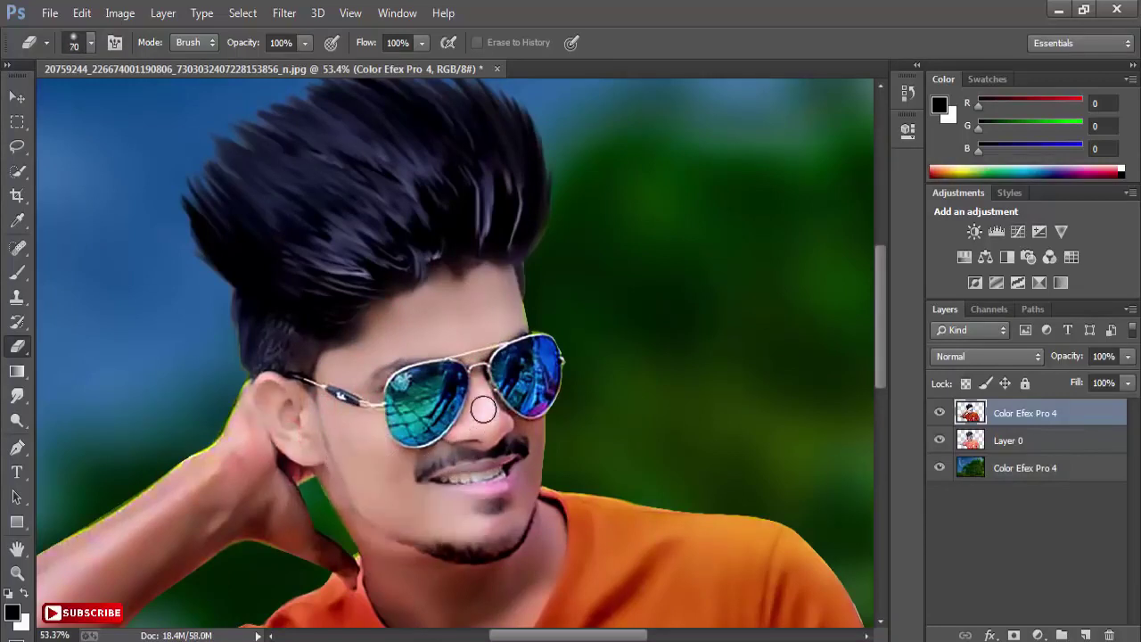
- Erase the graded layer over the nose, mouth, chin and neck, enlarging the eraser to 90 px
scroll(483, 409, up, 3)
mouse_move(504, 413)
mouse_down()
mouse_move(476, 354)
mouse_move(501, 398)
mouse_move(474, 468)
mouse_move(522, 526)
mouse_move(437, 571)
mouse_move(502, 588)
mouse_move(484, 456)
mouse_up()
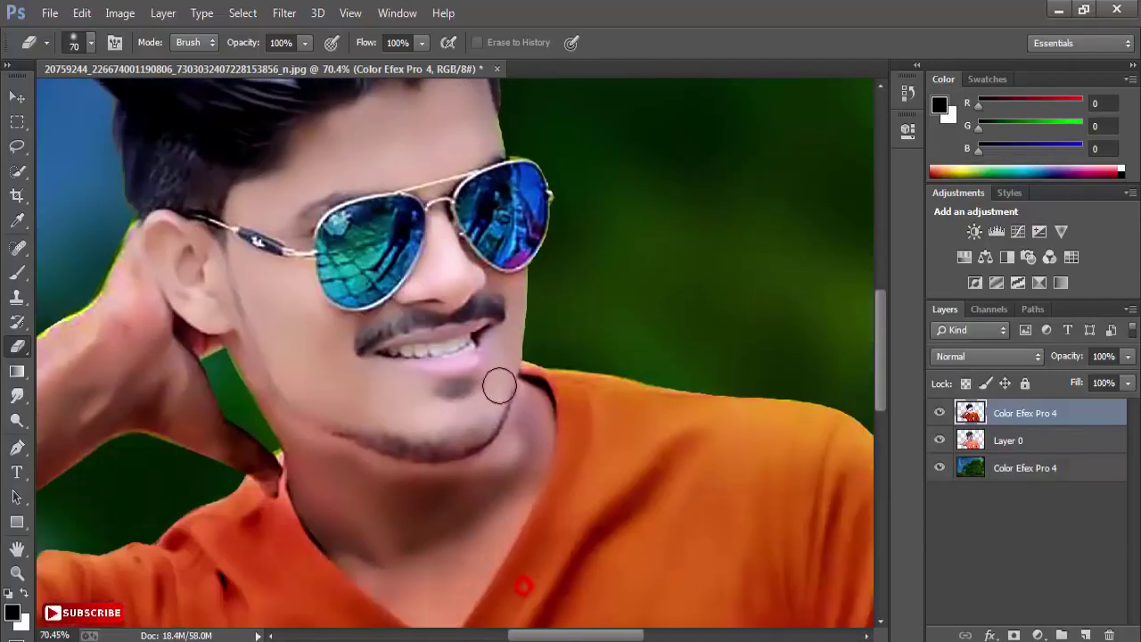
key(bracketright)
key(bracketright)
mouse_move(507, 381)
mouse_down()
mouse_move(530, 415)
mouse_move(492, 543)
mouse_up()
drag(517, 483, 544, 434)
mouse_move(286, 317)
mouse_down()
mouse_move(328, 382)
mouse_move(362, 398)
mouse_move(339, 434)
mouse_move(354, 474)
mouse_move(465, 580)
mouse_move(387, 441)
mouse_move(413, 459)
mouse_move(514, 438)
mouse_up()
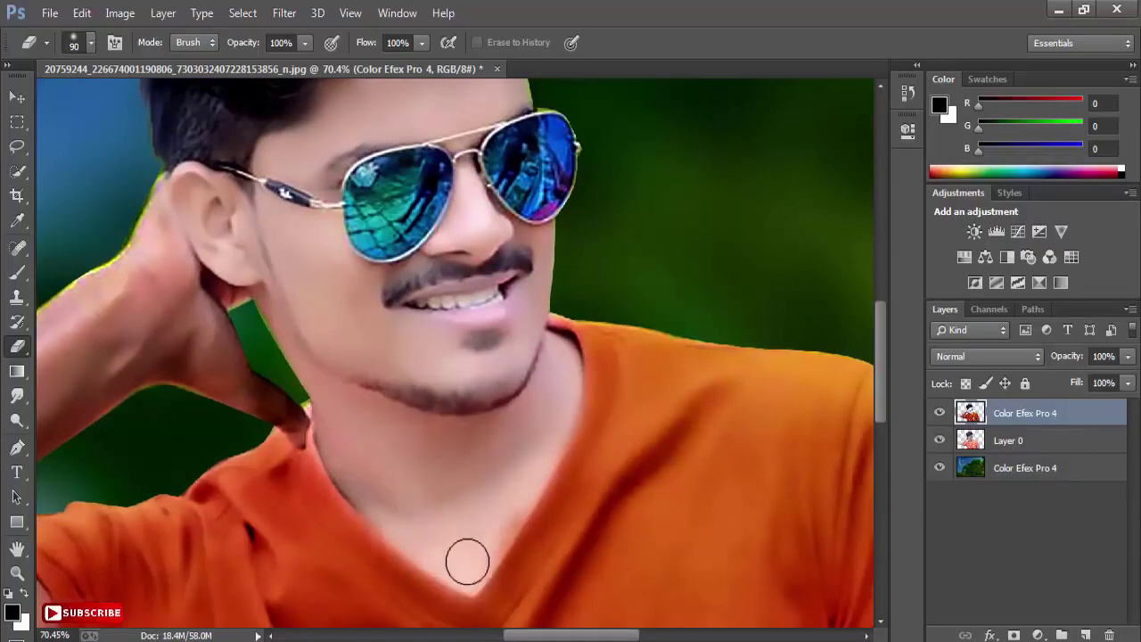
- Erase the remaining dark grading from the lower neck inside the shirt's V-neckline
drag(468, 561, 523, 430)
drag(485, 542, 502, 540)
drag(419, 341, 500, 384)
drag(447, 312, 518, 410)
- Erase the graded layer along the hairline at the temple and over the hand behind the head
click(496, 236)
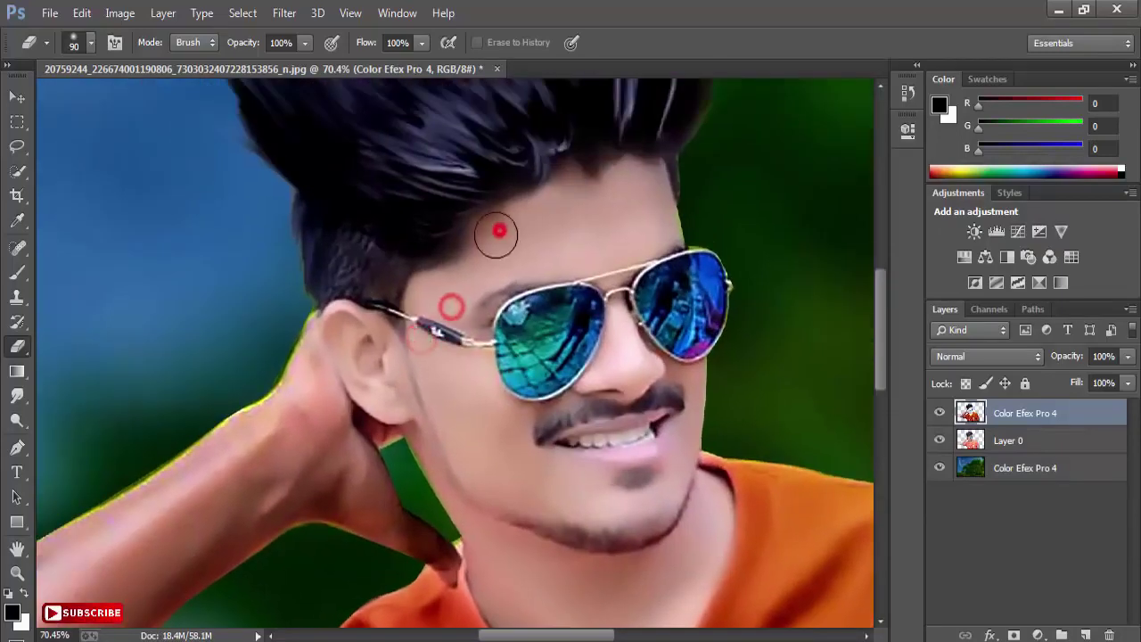
drag(495, 236, 555, 164)
click(493, 372)
mouse_move(386, 262)
mouse_down()
mouse_move(419, 339)
mouse_move(427, 402)
mouse_move(376, 447)
mouse_move(518, 496)
mouse_up()
drag(295, 467, 484, 383)
- Erase the graded layer over the raised forearm, elbow and upper arm with the eraser at 125 px and 100 px
key(bracketright)
key(bracketright)
mouse_move(522, 268)
mouse_down()
mouse_move(481, 321)
mouse_move(403, 344)
mouse_move(258, 481)
mouse_up()
drag(289, 511, 329, 366)
mouse_move(334, 300)
mouse_down()
mouse_move(416, 270)
mouse_move(469, 281)
mouse_up()
mouse_move(153, 501)
mouse_down()
mouse_move(101, 459)
mouse_move(273, 443)
mouse_move(407, 395)
mouse_move(459, 479)
mouse_move(400, 321)
mouse_up()
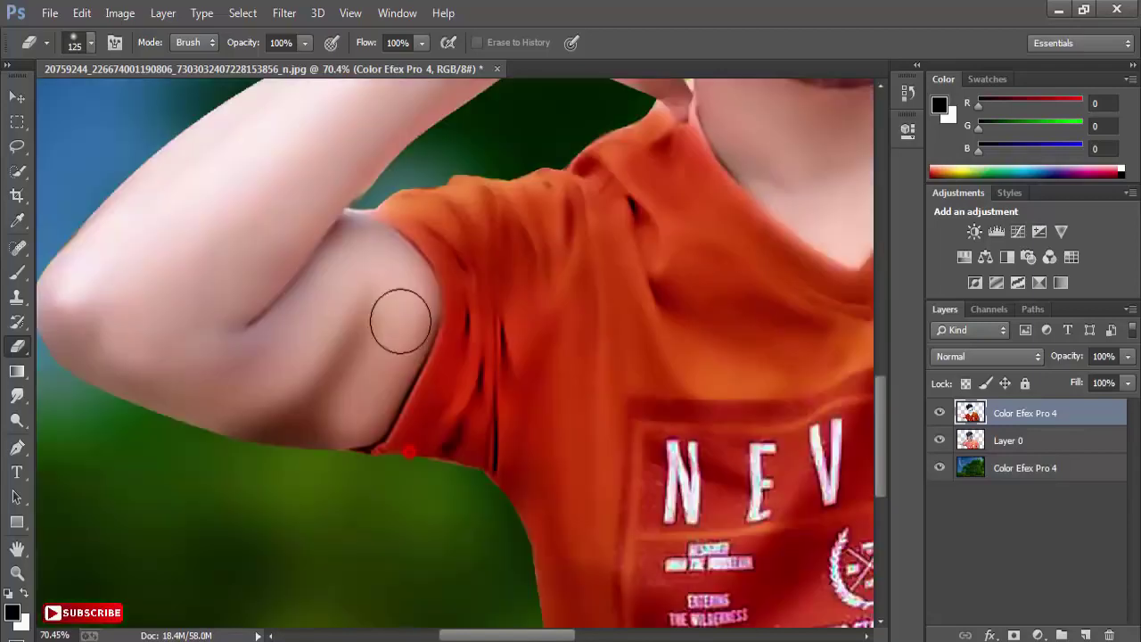
key(bracketleft)
mouse_move(413, 258)
mouse_down()
mouse_move(422, 293)
mouse_move(329, 379)
mouse_up()
mouse_move(353, 300)
mouse_down()
mouse_move(287, 426)
mouse_move(209, 404)
mouse_up()
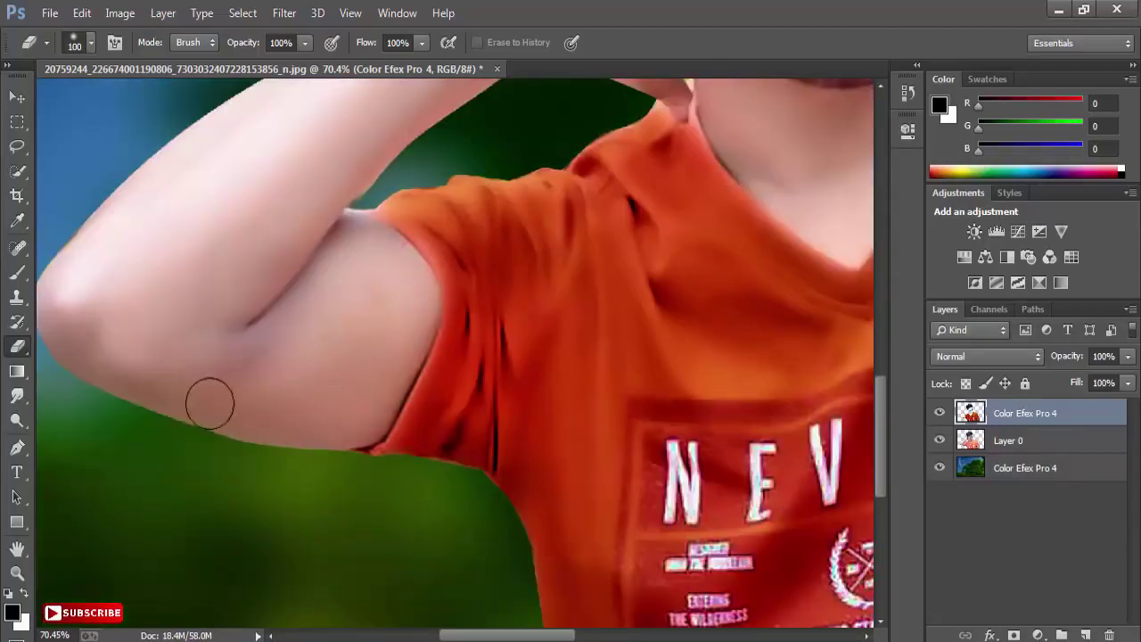
- Erase the graded layer over the skin of the lowered arm below the other sleeve with the 100 px eraser
drag(725, 378, 264, 456)
drag(660, 562, 250, 360)
mouse_move(420, 389)
mouse_down()
mouse_move(582, 325)
mouse_move(594, 477)
mouse_move(555, 401)
mouse_up()
mouse_move(565, 413)
mouse_down()
mouse_move(583, 425)
mouse_move(603, 504)
mouse_up()
mouse_move(604, 408)
mouse_down()
mouse_move(573, 398)
mouse_move(417, 406)
mouse_move(456, 508)
mouse_up()
drag(448, 438, 537, 626)
mouse_move(469, 412)
mouse_down()
mouse_move(545, 395)
mouse_move(553, 513)
mouse_up()
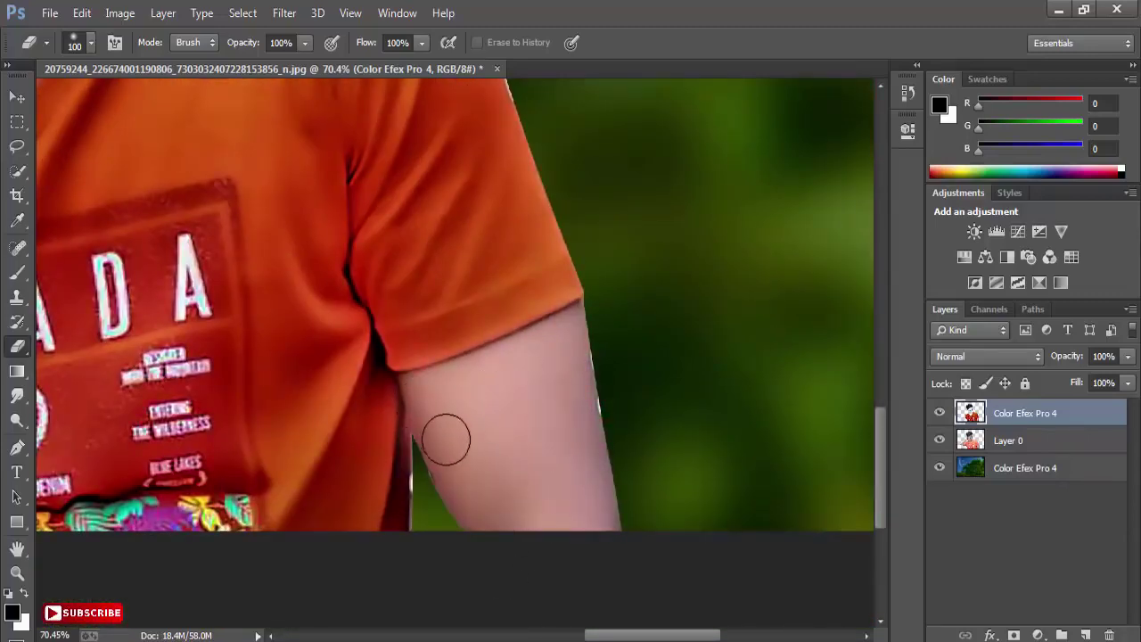
drag(446, 152, 580, 397)
- Merge the graded Color Efex Pro 4 layer of the man with Layer 0
scroll(282, 226, down, 5)
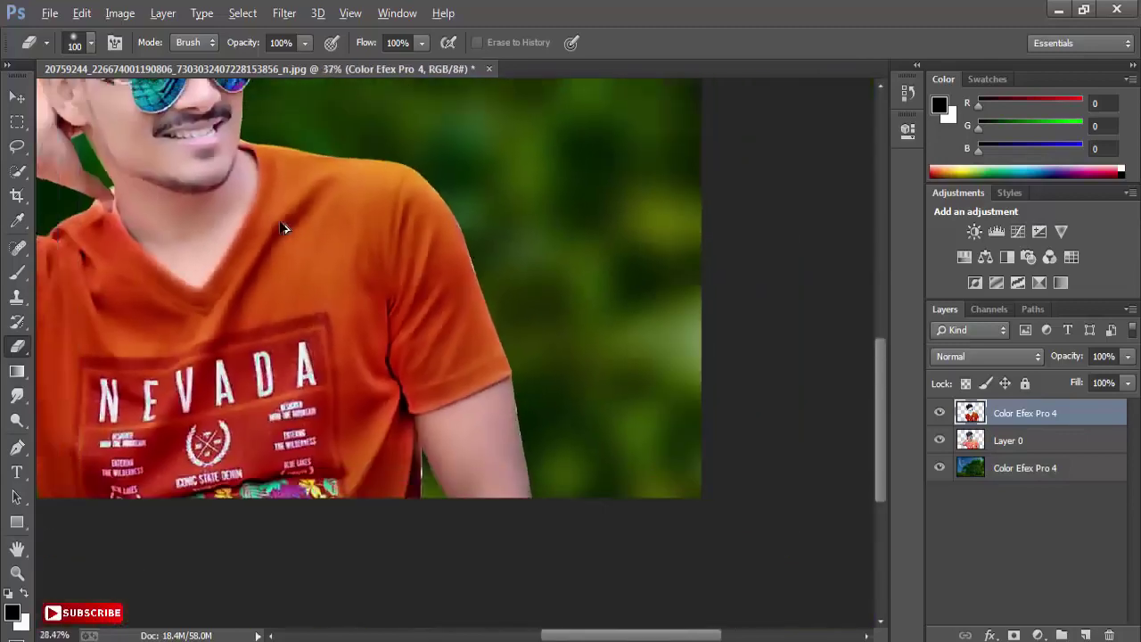
ctrl+click(994, 442)
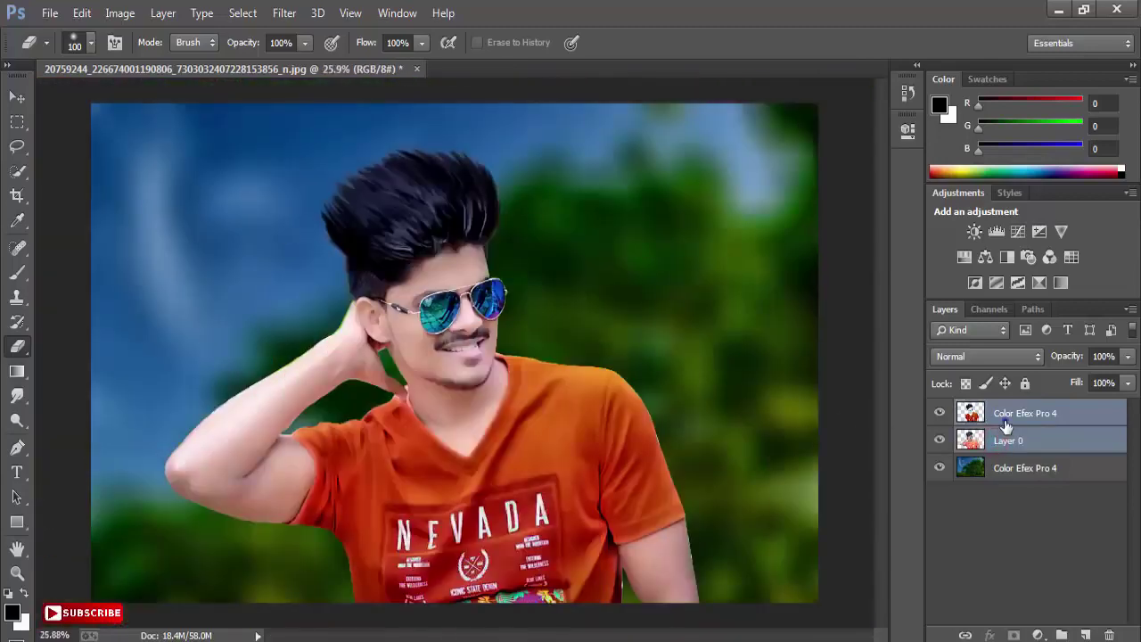
right_click(1006, 426)
click(687, 535)
scroll(241, 209, down, 1)
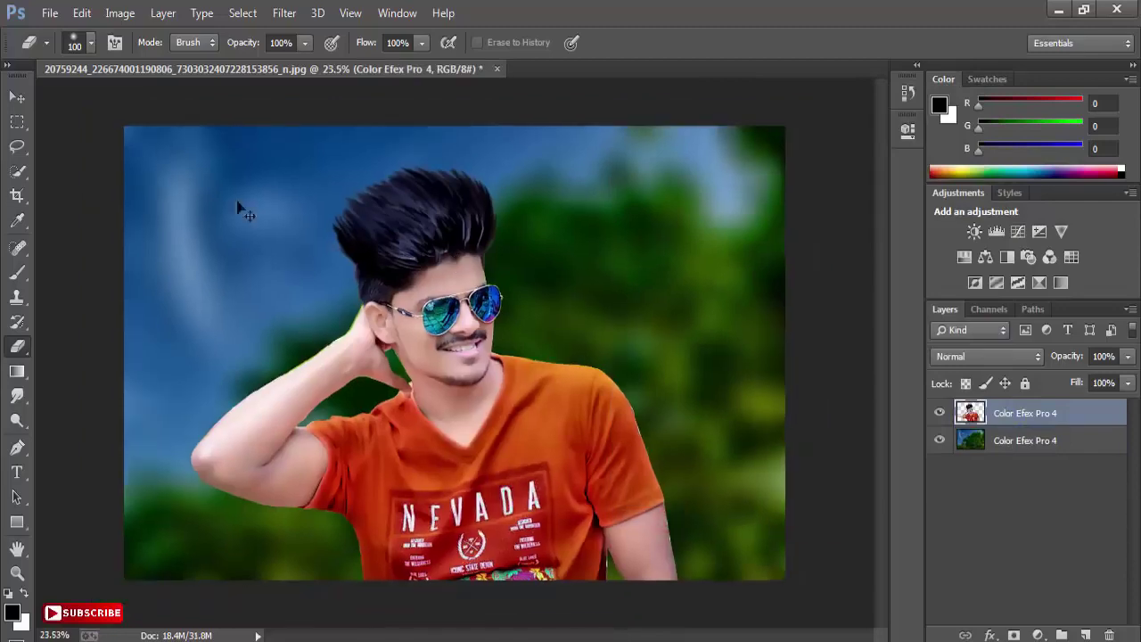
- Open the merged man layer in Camera Raw and set Highlights +23, Shadows +11, Blacks +8 and Clarity +8
click(18, 96)
scroll(390, 269, up, 1)
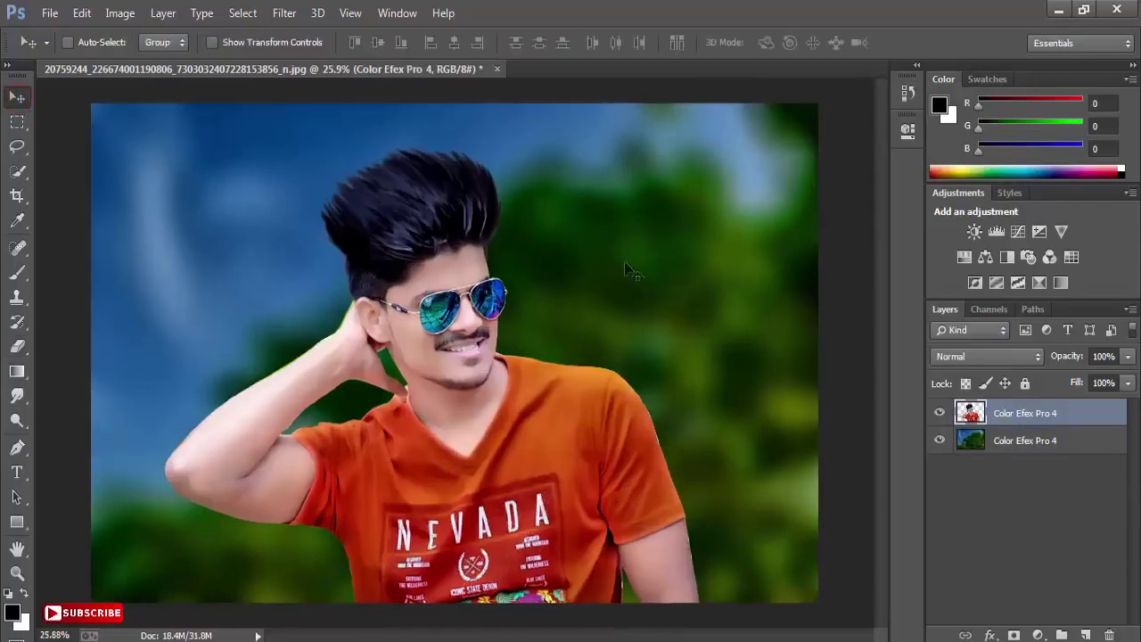
click(284, 12)
click(304, 122)
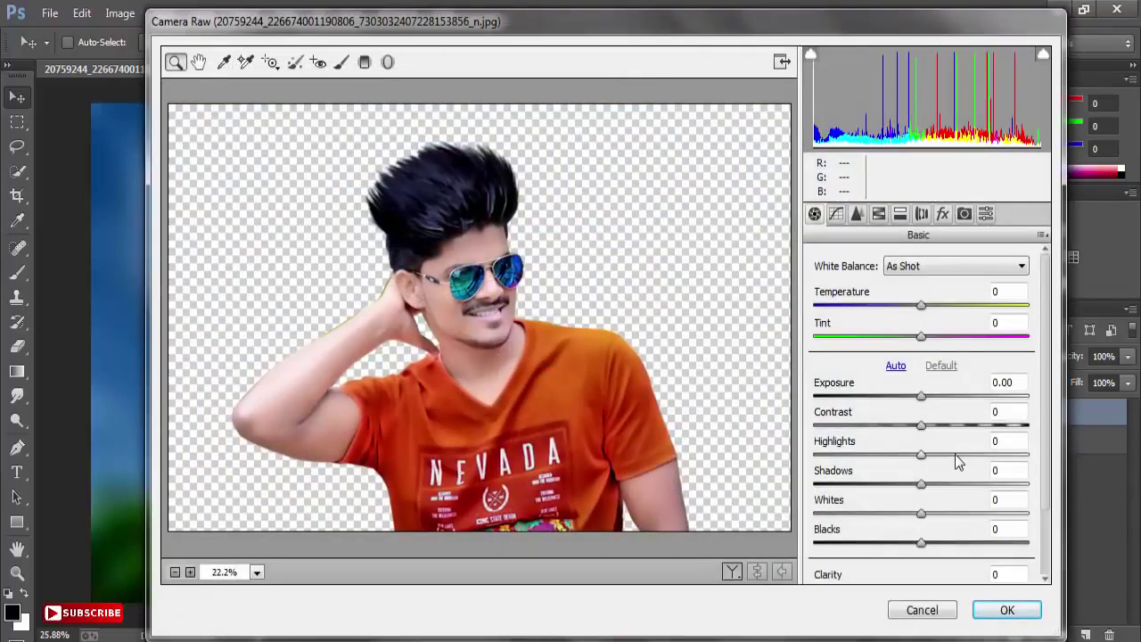
drag(955, 453, 932, 485)
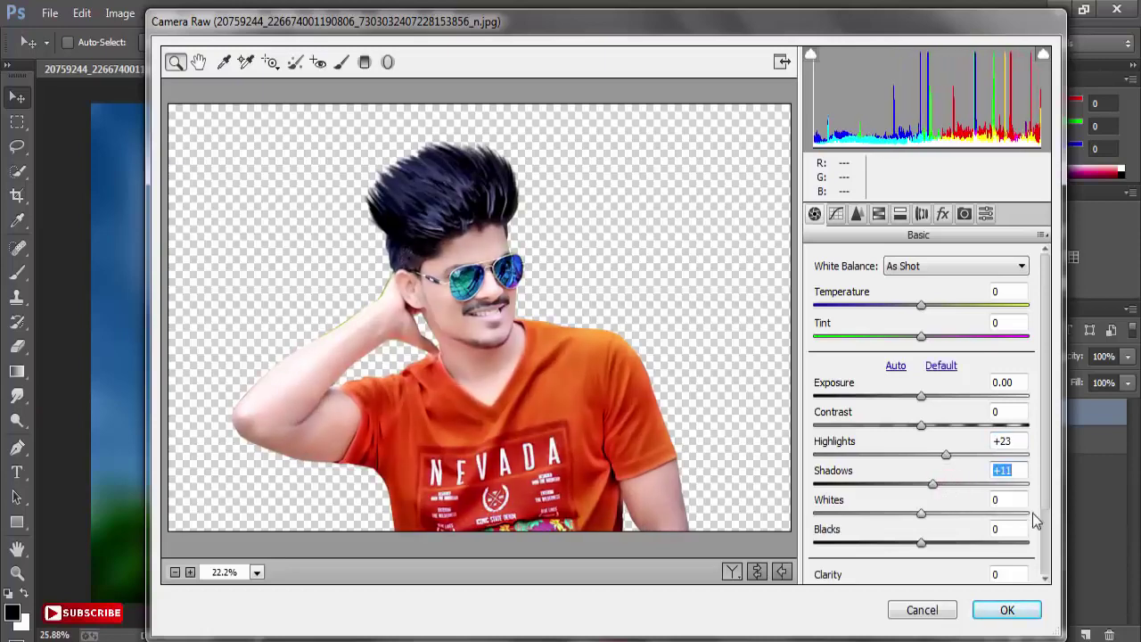
drag(1044, 499, 1046, 519)
drag(944, 515, 932, 517)
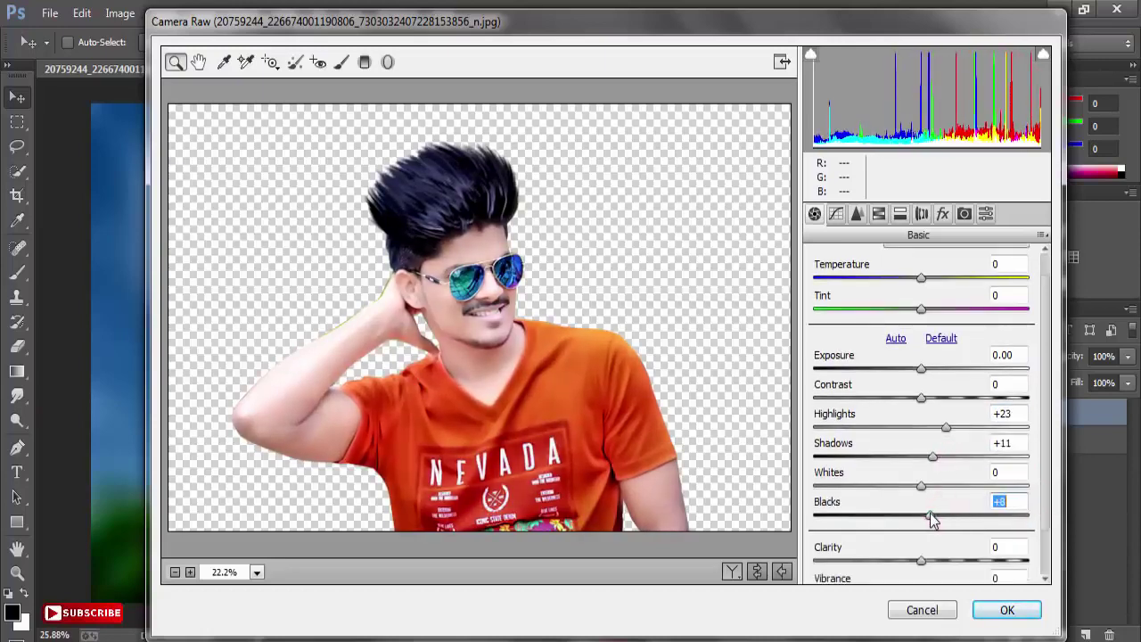
drag(953, 564, 931, 565)
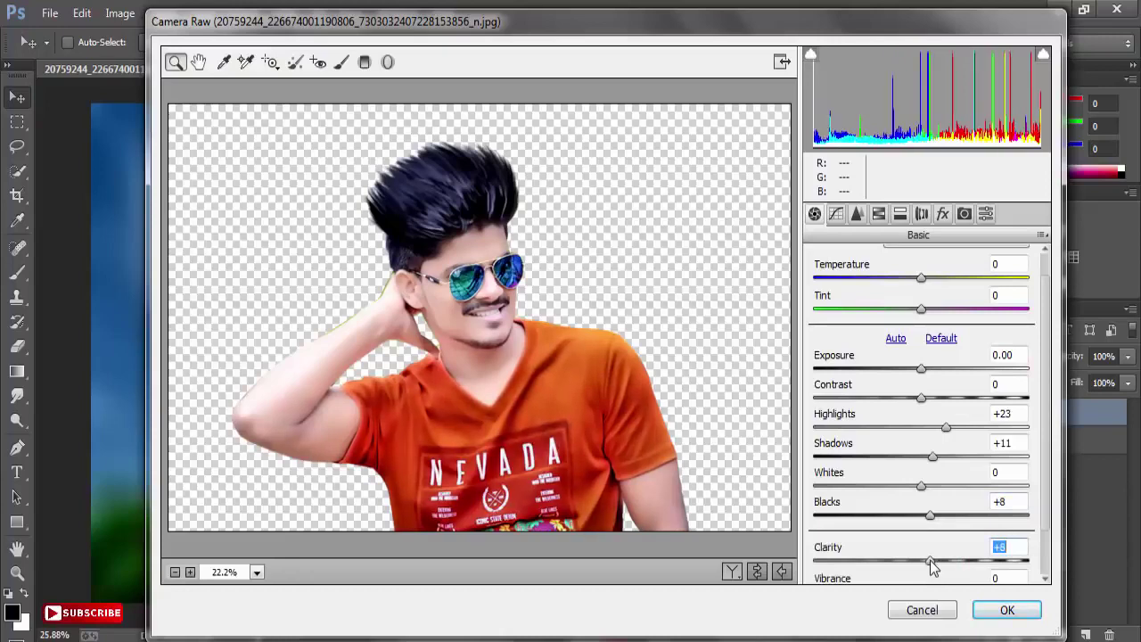
- Set the Oranges luminance to +7 in the HSL adjustments
click(857, 214)
click(932, 286)
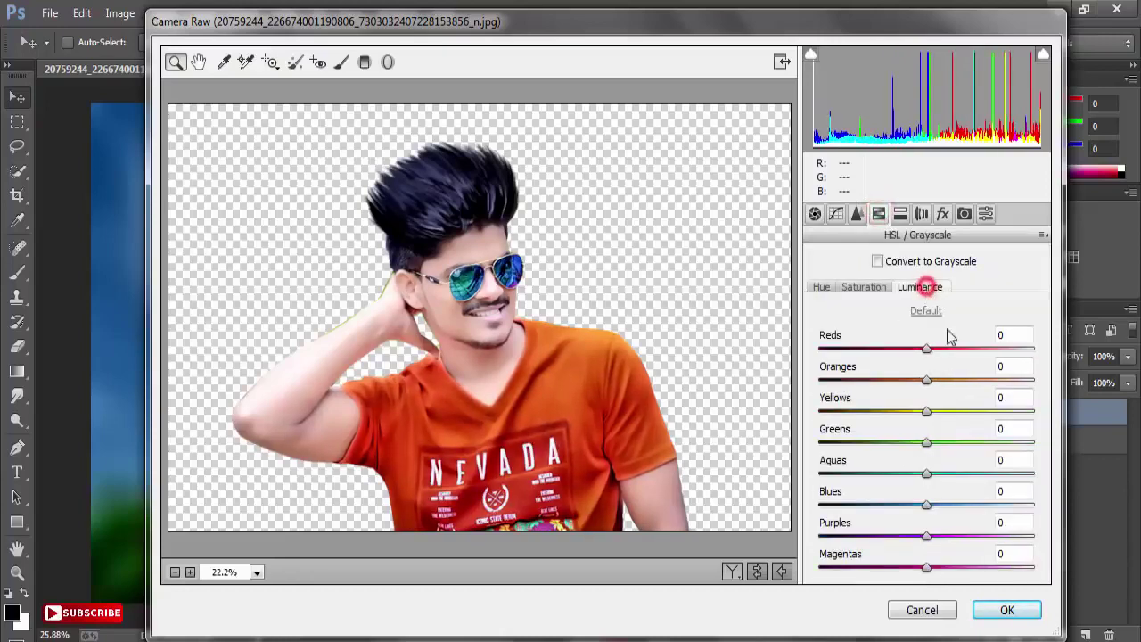
mouse_move(926, 380)
mouse_down()
mouse_move(948, 382)
mouse_move(931, 384)
mouse_up()
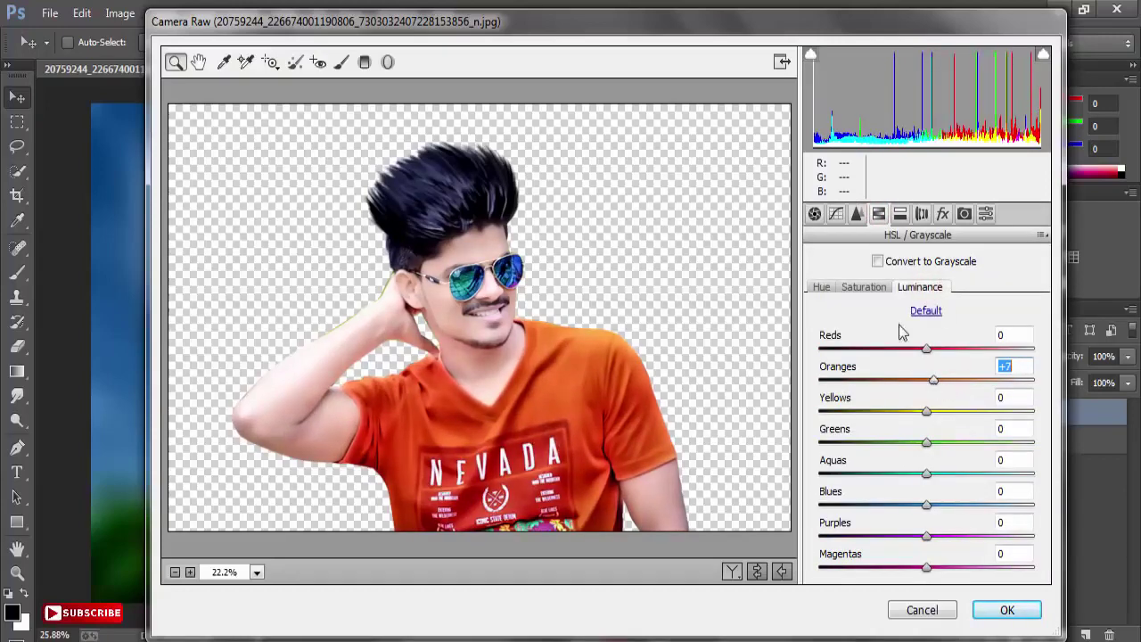
- Set the HSL saturation to -8 for Oranges and +7 for Reds
click(872, 285)
click(916, 380)
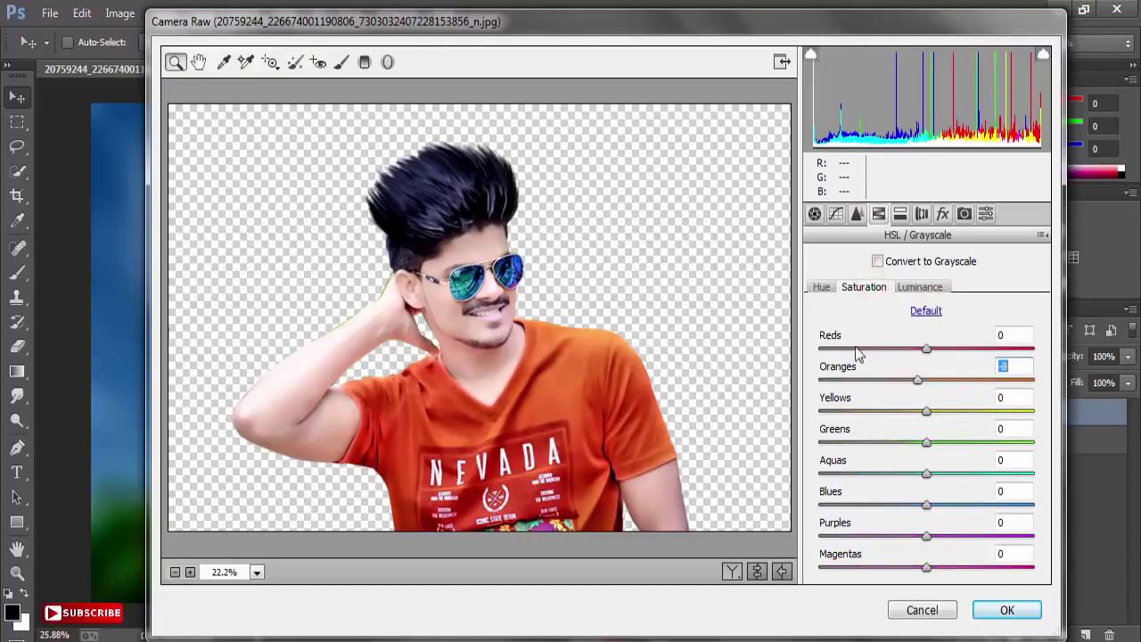
click(822, 286)
click(884, 286)
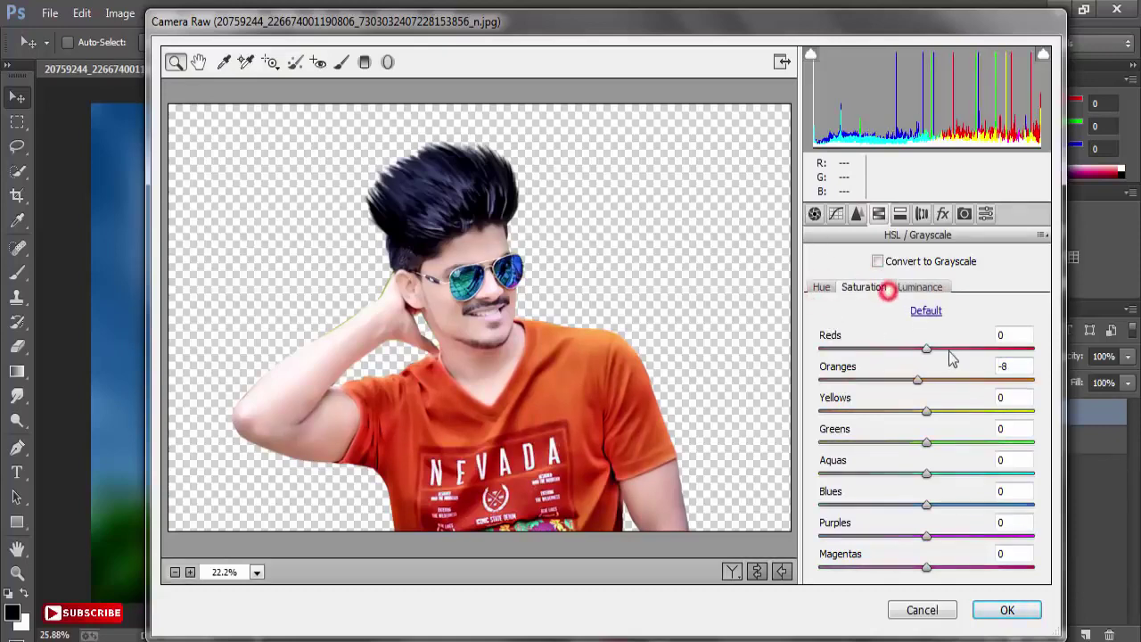
click(992, 347)
drag(988, 347, 935, 354)
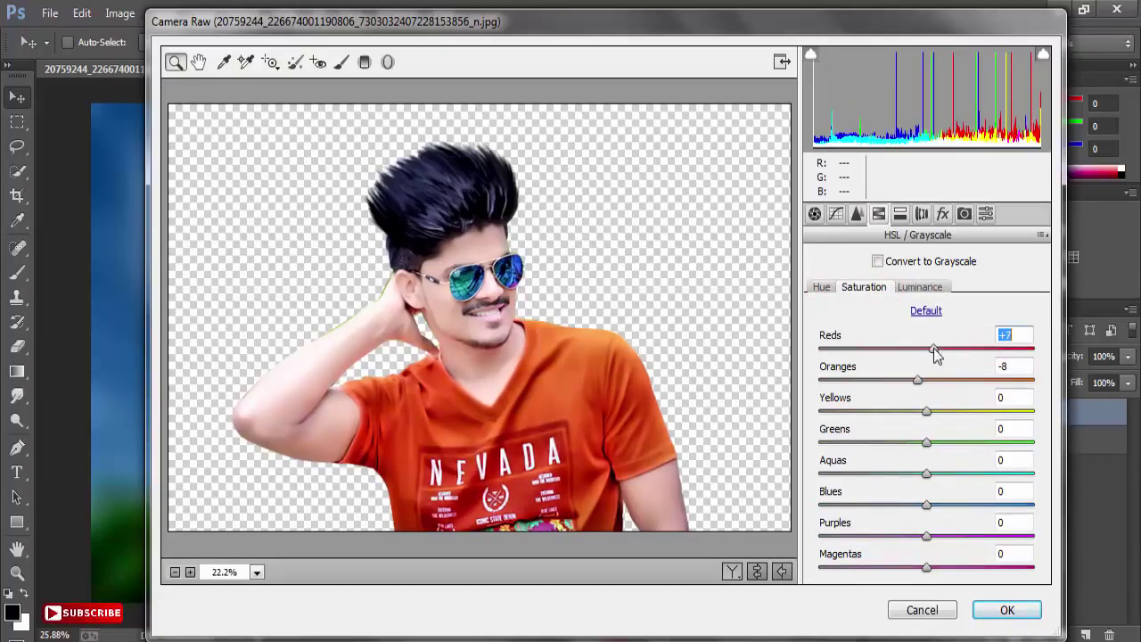
- Set the HSL luminance to +41 for Blues and +38 for Aquas, and apply the Camera Raw adjustments
click(913, 287)
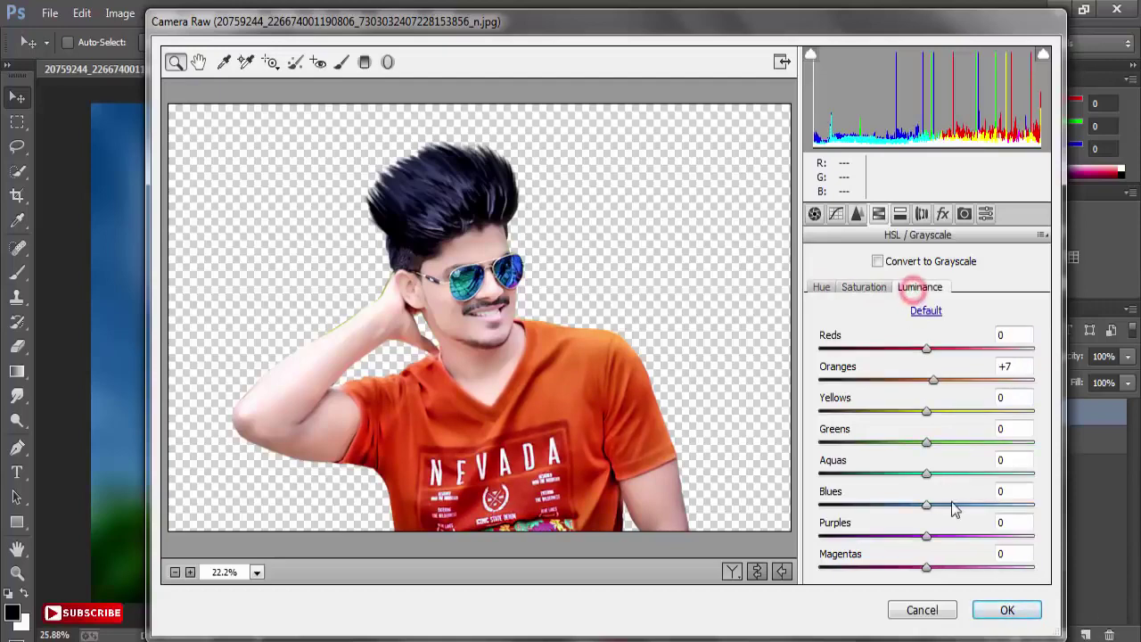
drag(955, 504, 1004, 517)
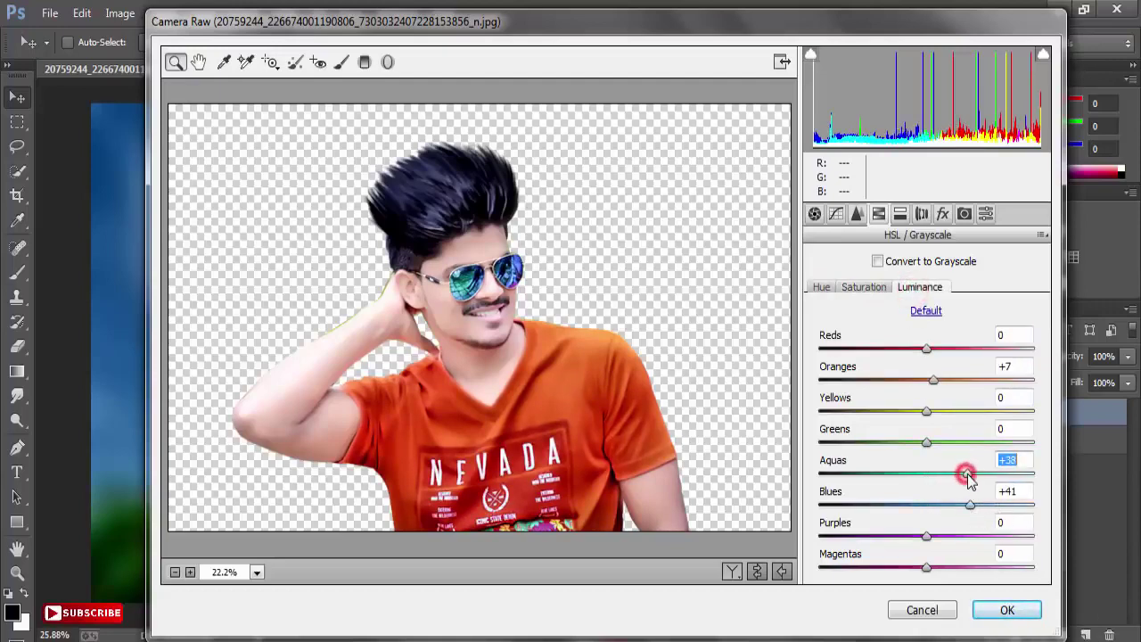
click(1000, 610)
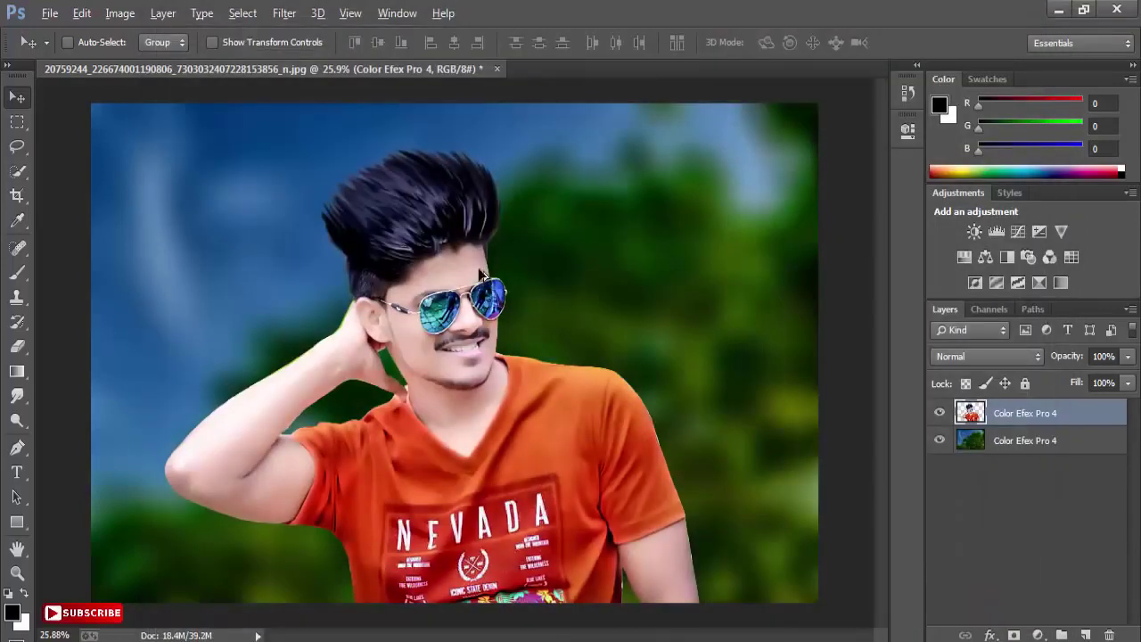
- Apply a Brightness/Contrast adjustment to the man's layer with Brightness -3 and Contrast 8
scroll(478, 272, down, 1)
click(123, 15)
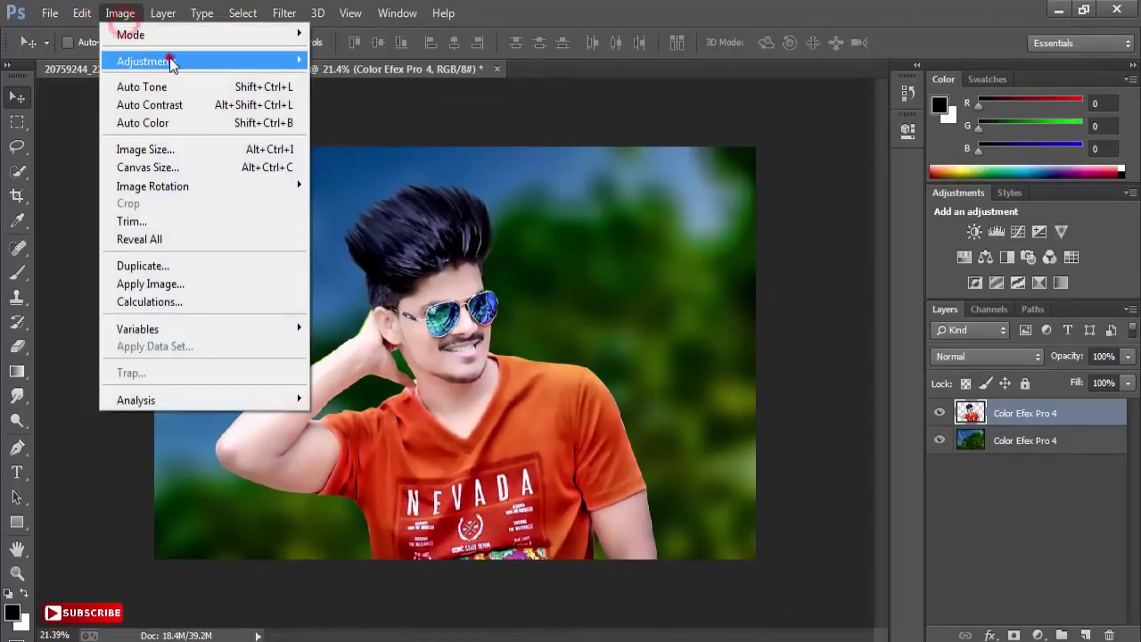
mouse_move(173, 61)
click(367, 61)
drag(589, 167, 751, 226)
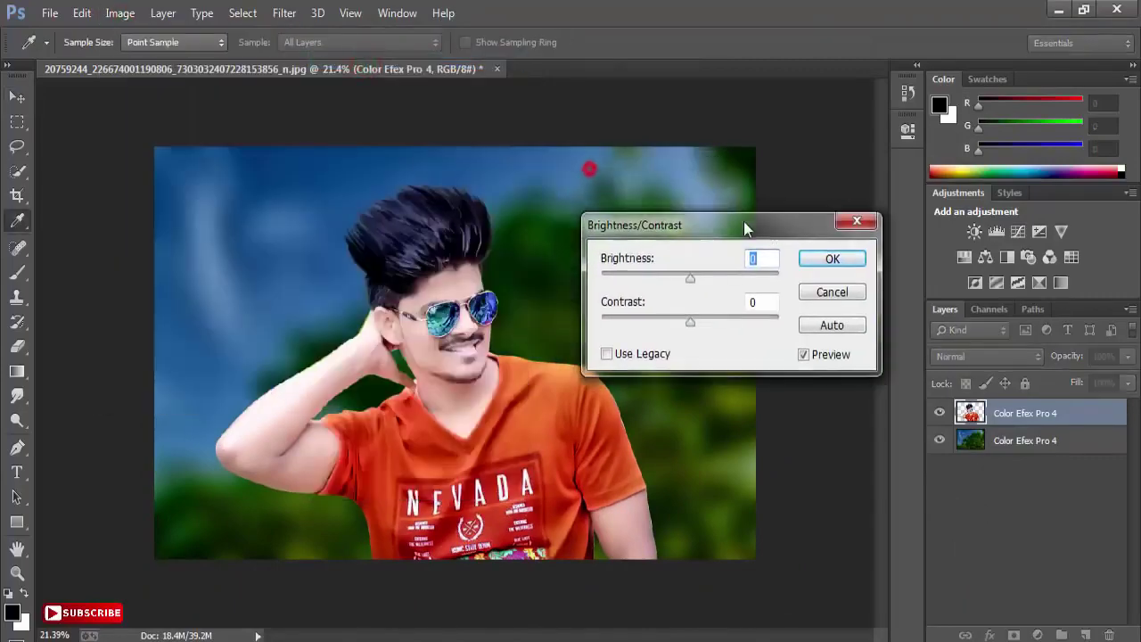
drag(684, 283, 687, 284)
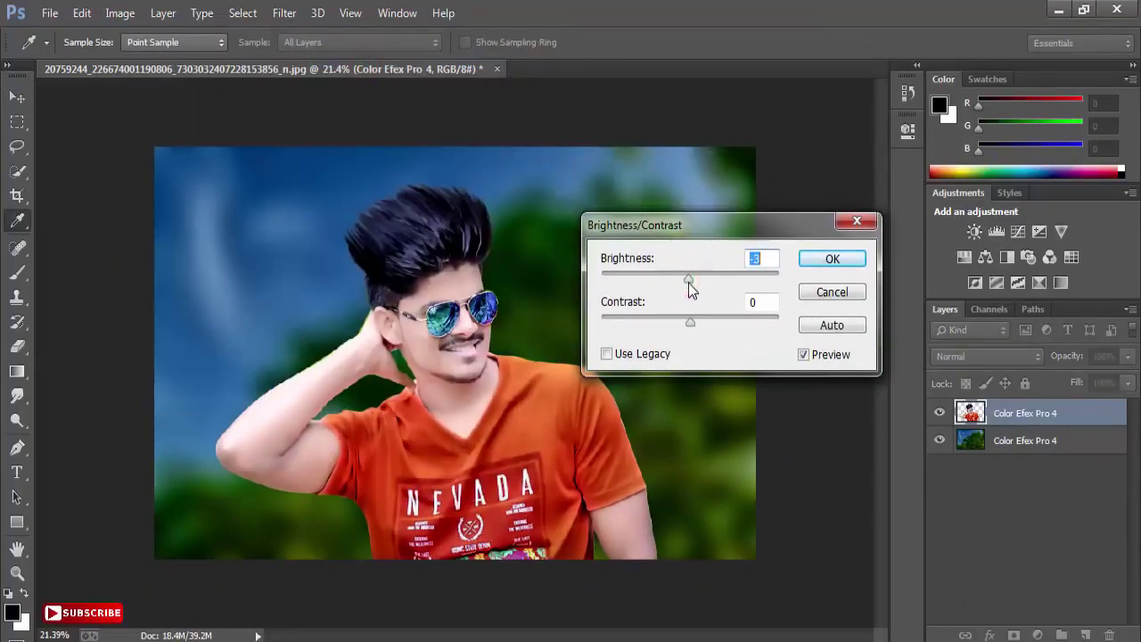
drag(701, 328, 700, 325)
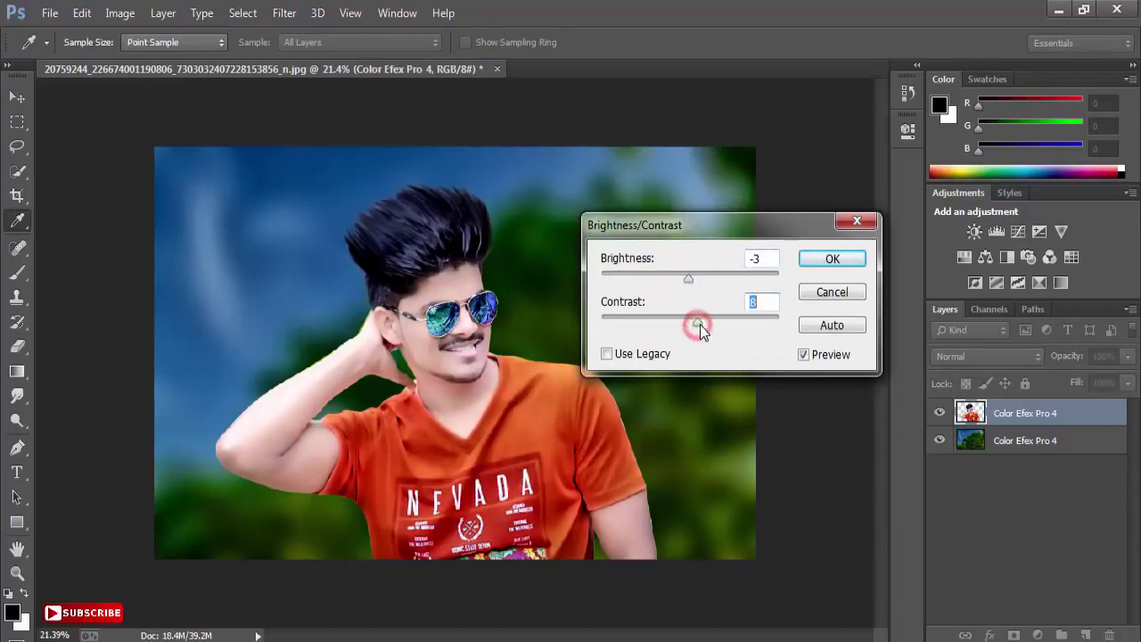
click(824, 260)
- Darken the man's chin beard and moustache with the Burn tool, using the Midtones range and 25% exposure
scroll(463, 276, up, 1)
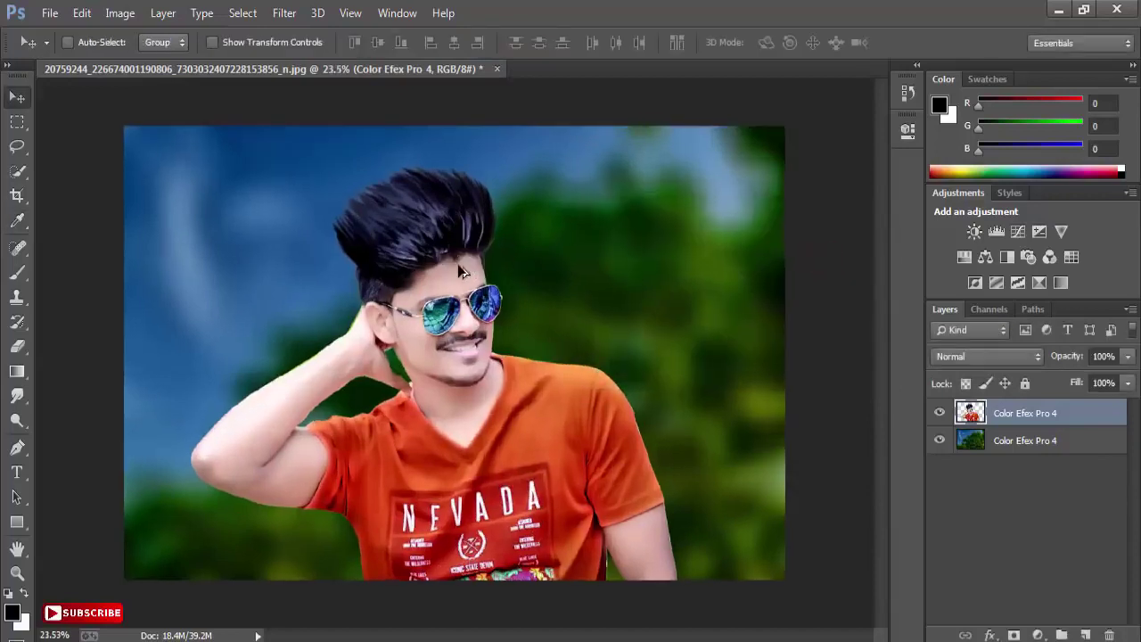
scroll(419, 393, up, 3)
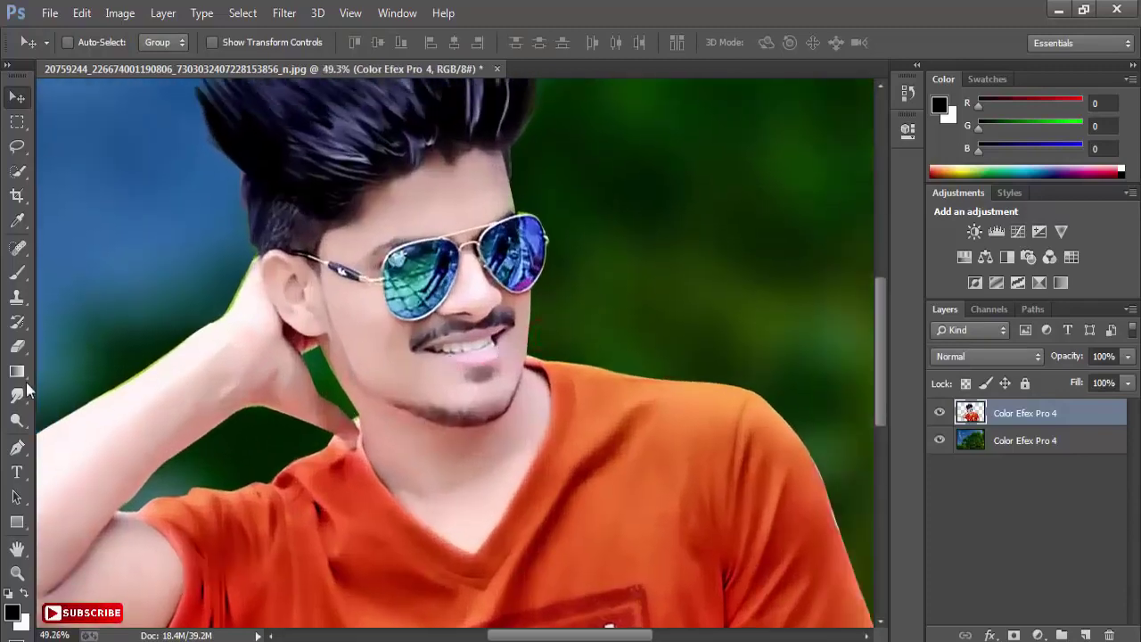
click(17, 395)
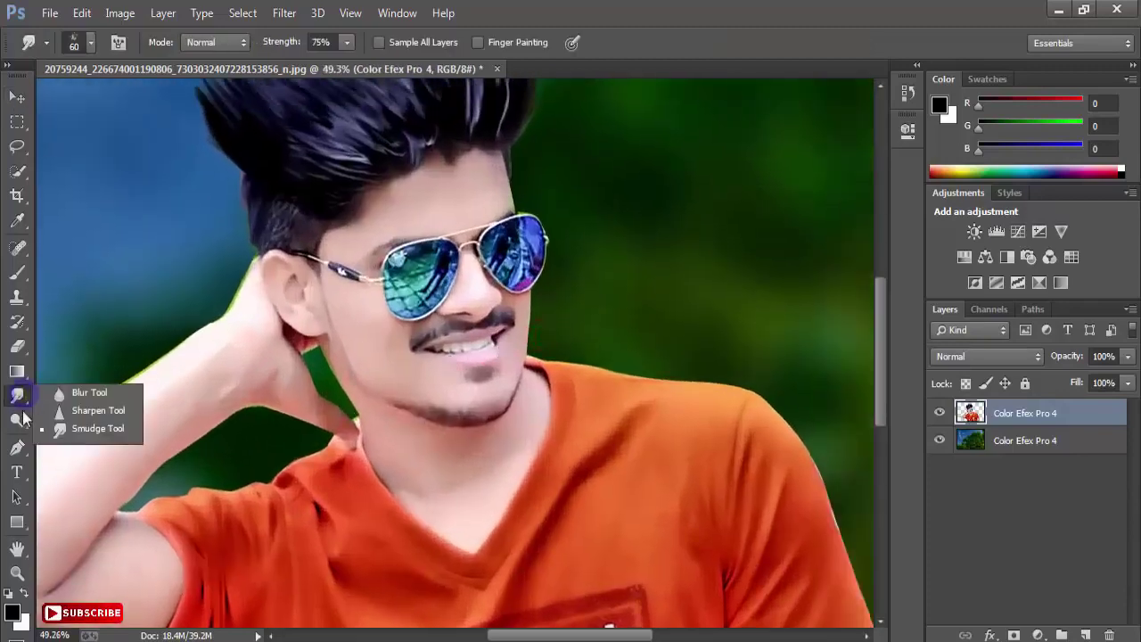
click(17, 420)
click(55, 436)
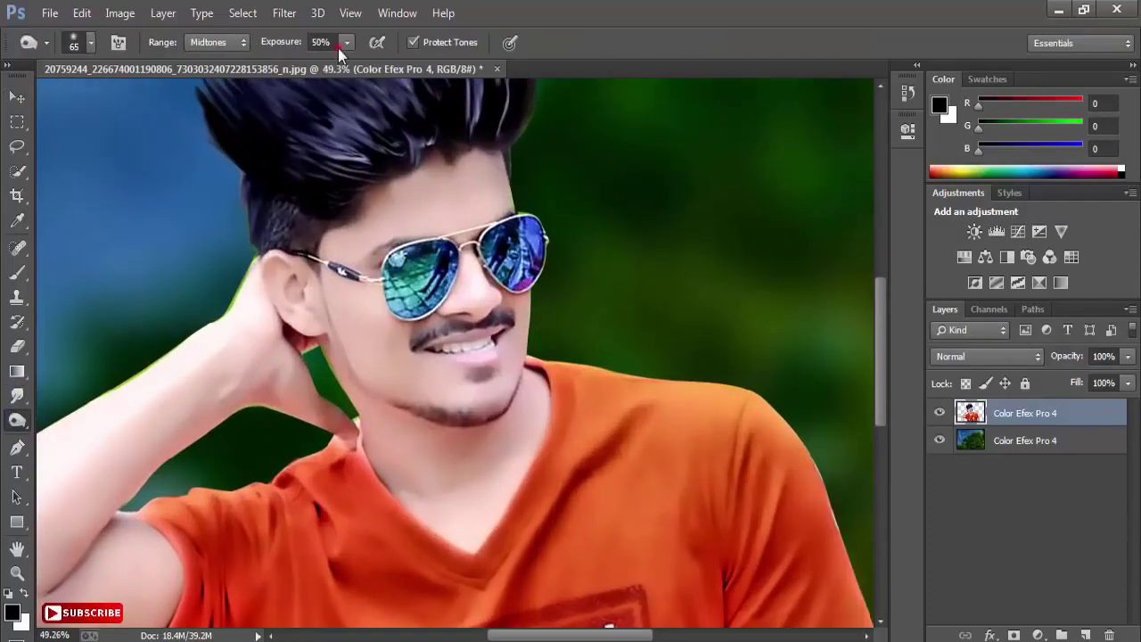
drag(347, 42, 324, 61)
scroll(537, 407, down, 1)
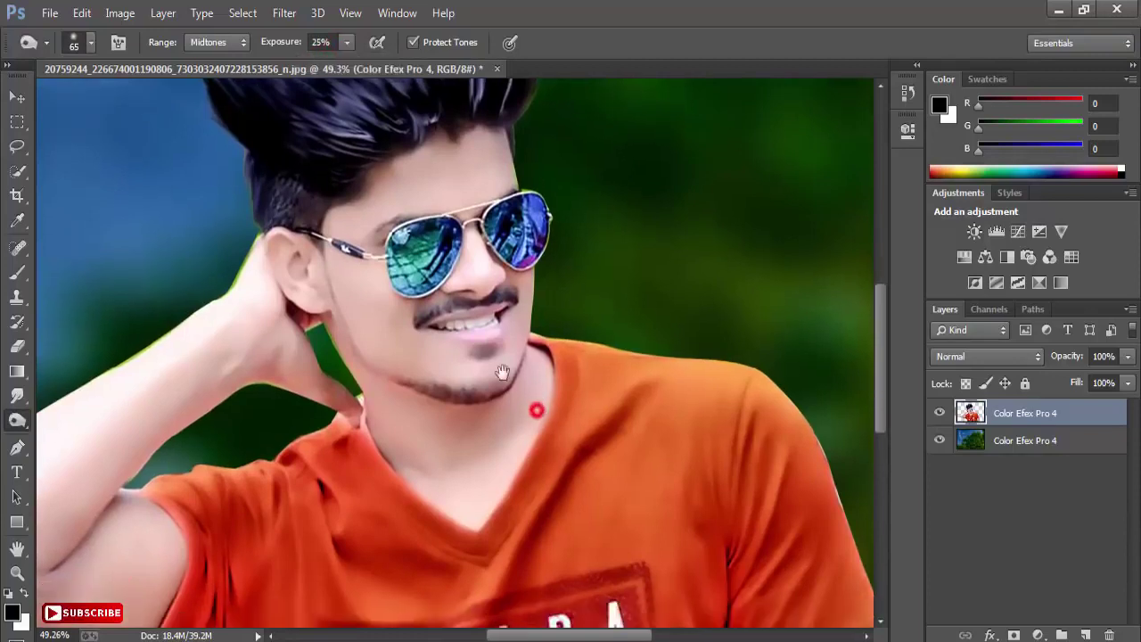
click(484, 352)
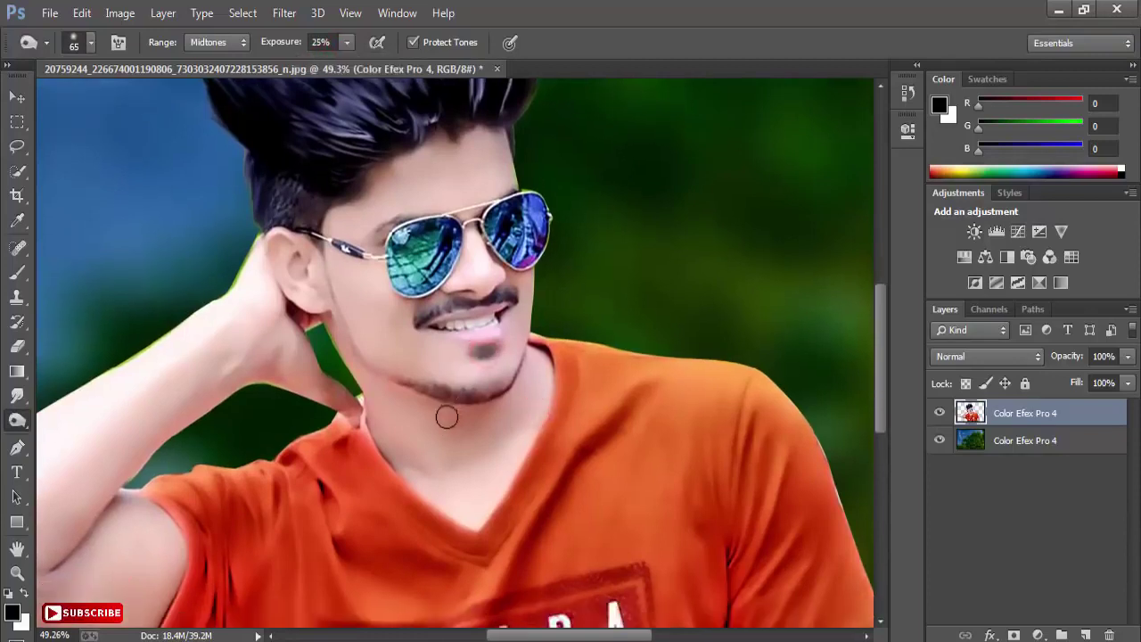
key(bracketright)
drag(448, 389, 512, 372)
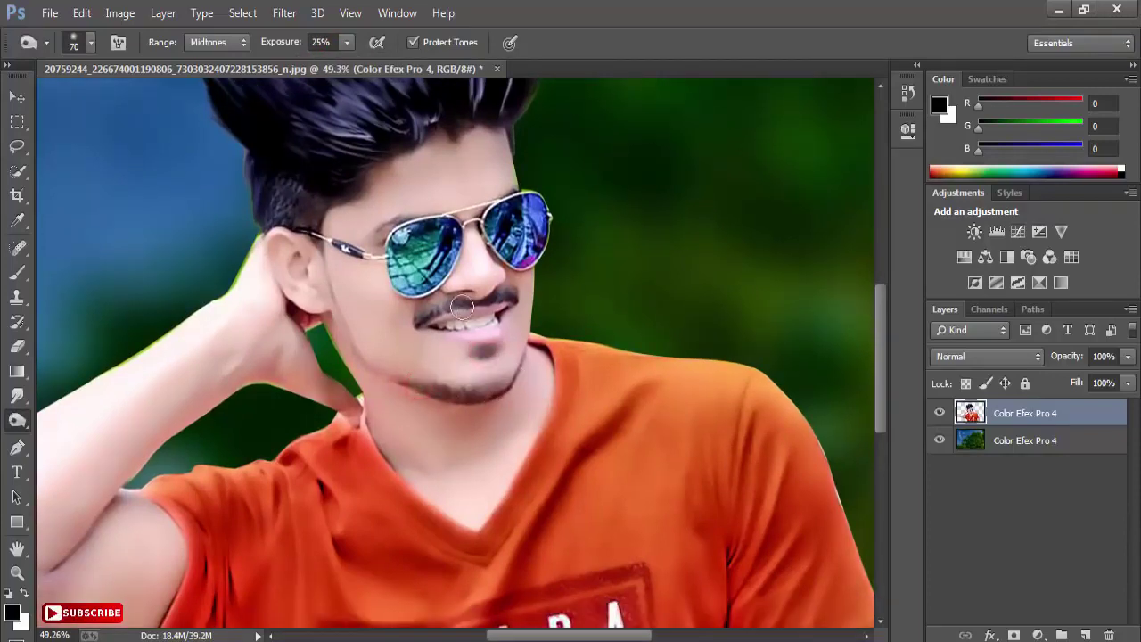
key(ctrl+minus)
key(ctrl+minus)
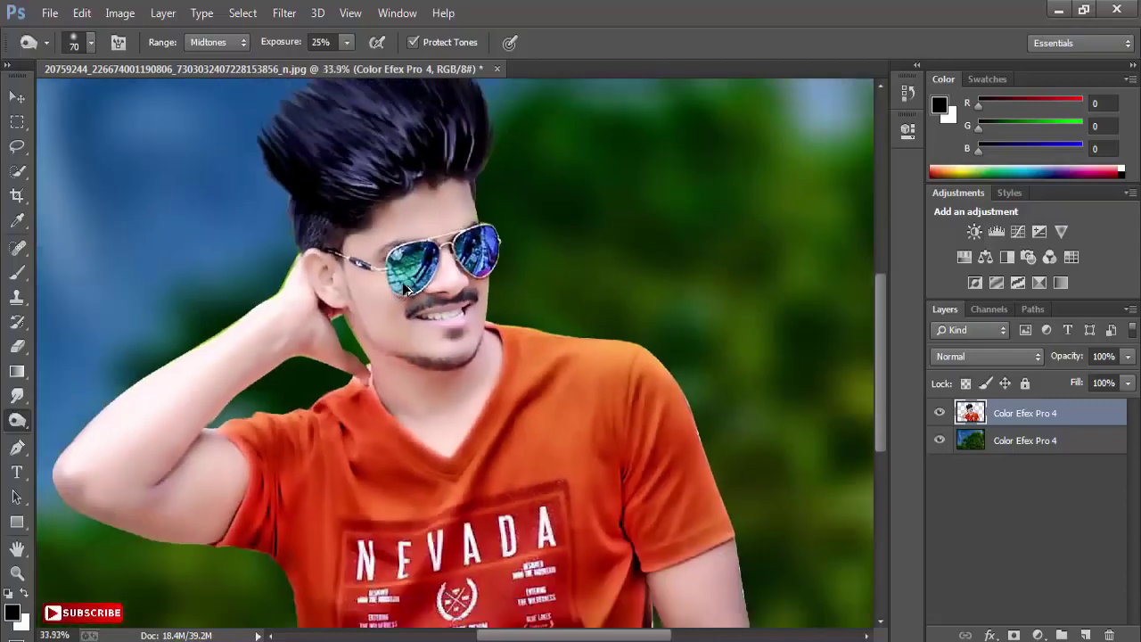
scroll(836, 405, down, 1)
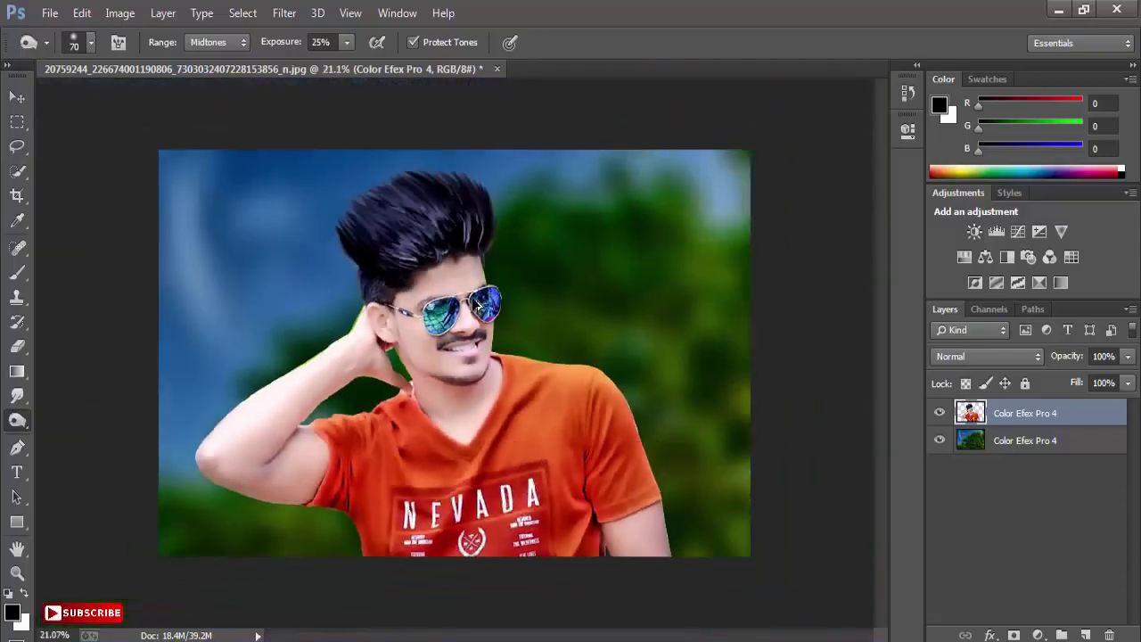
- Open the blurred sky-and-trees layer in the Camera Raw Filter and set Clarity to +27
click(19, 96)
click(963, 439)
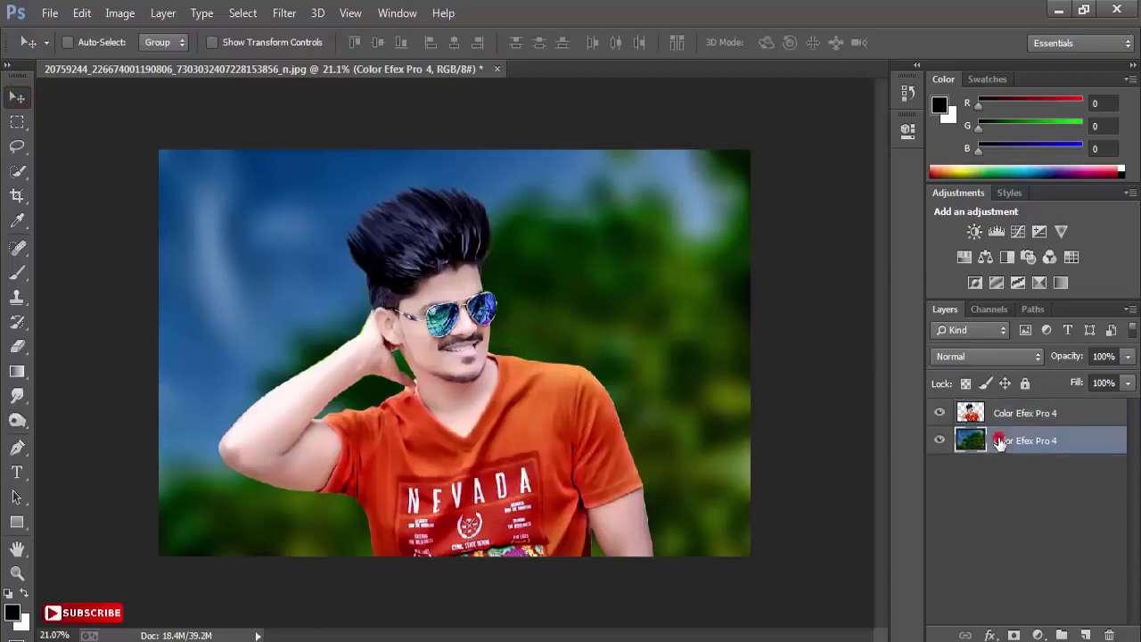
click(278, 12)
click(345, 122)
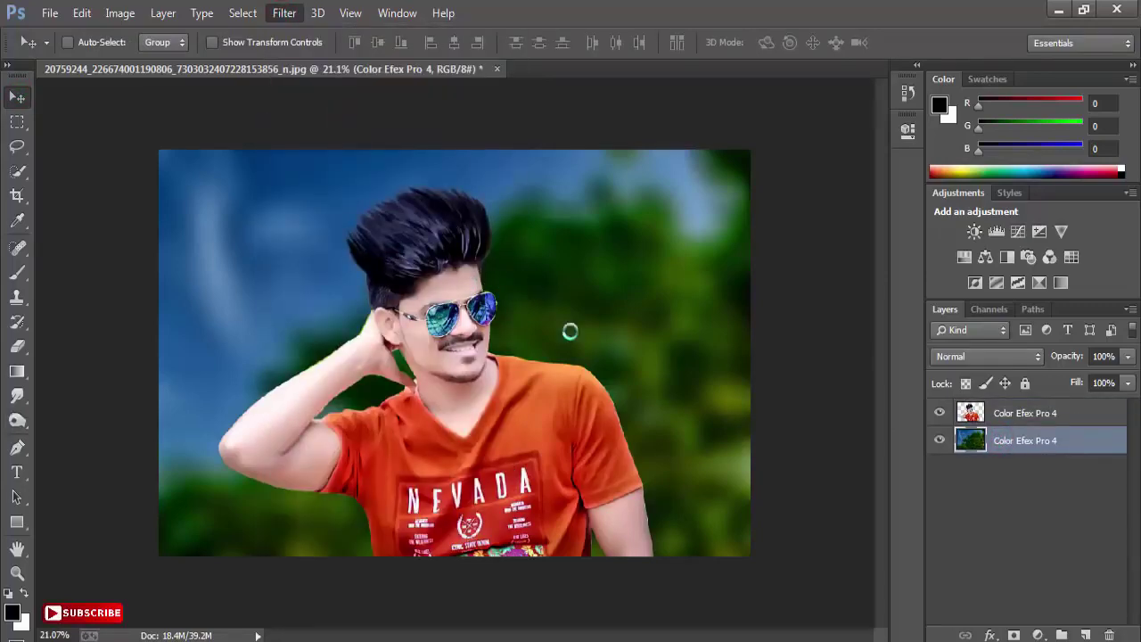
scroll(1044, 473, down, 2)
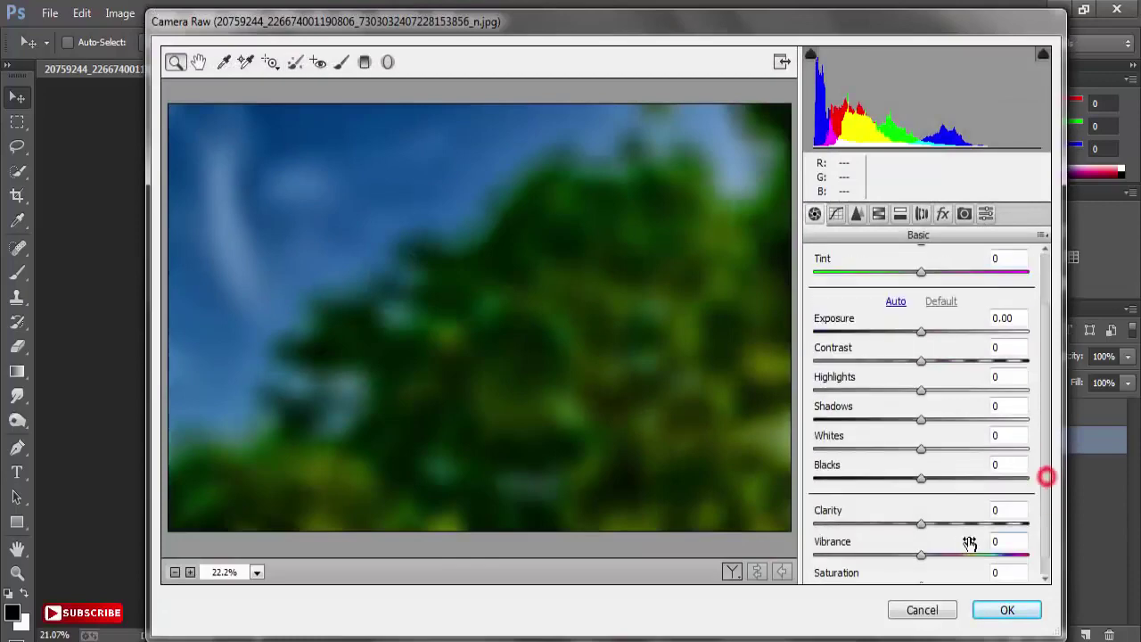
drag(921, 523, 950, 526)
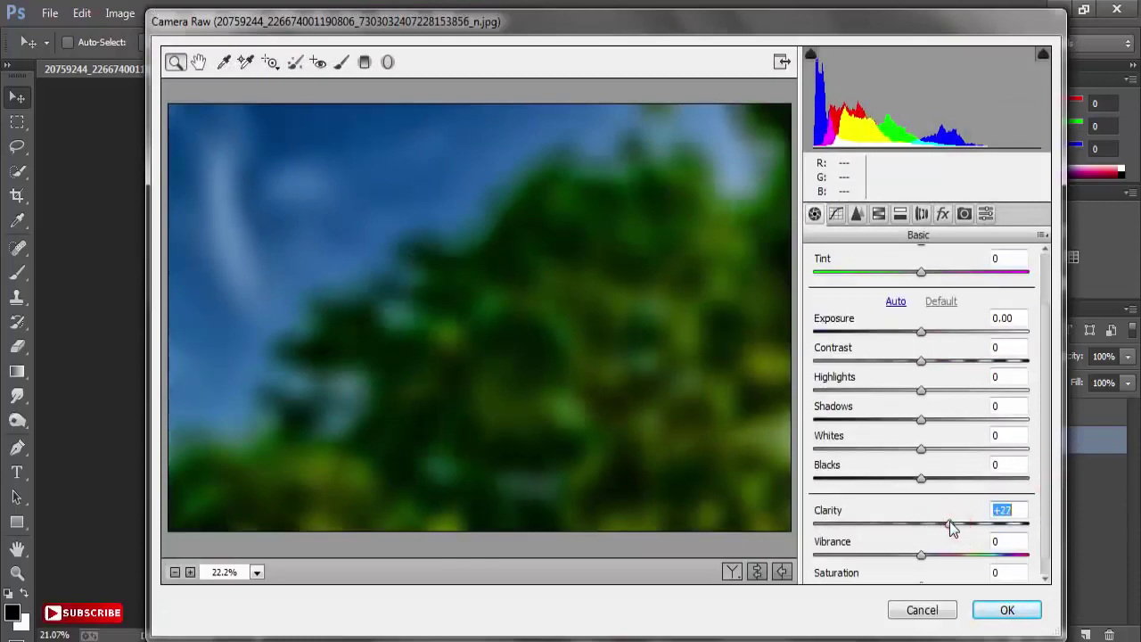
- Set the HSL luminance to +28 for Greens, +25 for Aquas and -1 for Blues, and apply the Camera Raw adjustments
click(878, 213)
drag(948, 440, 927, 510)
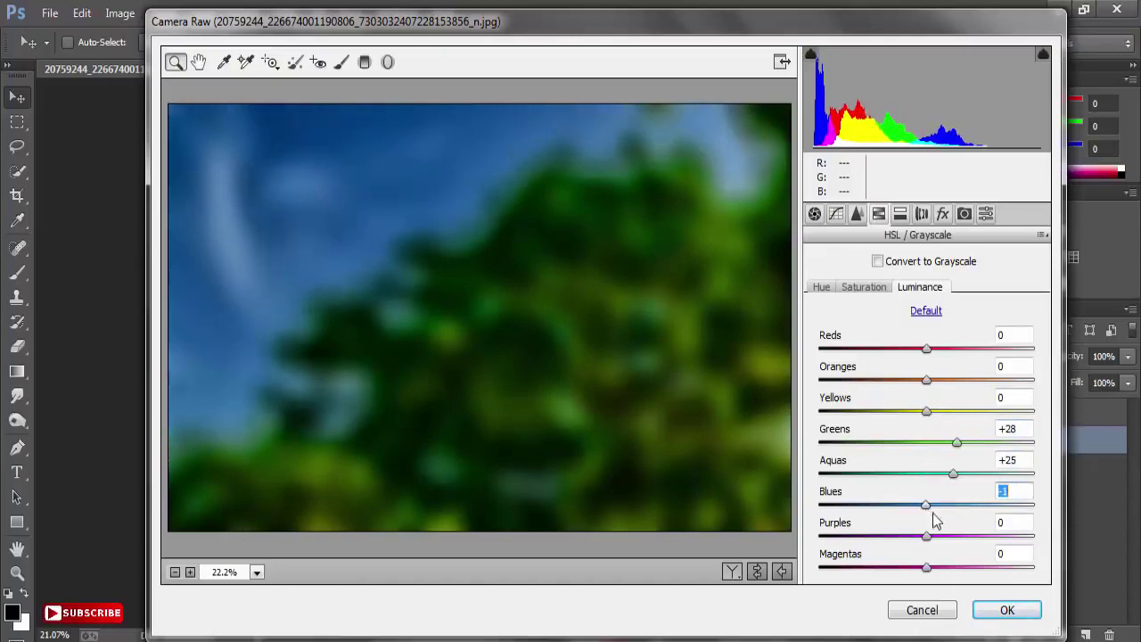
click(1006, 611)
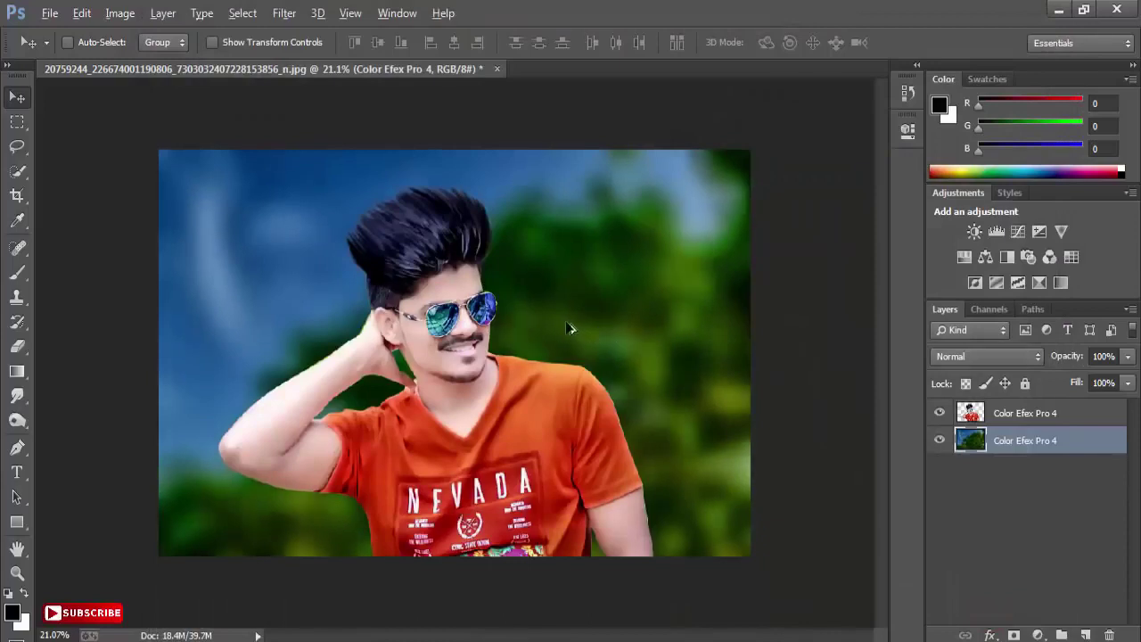
scroll(571, 328, down, 1)
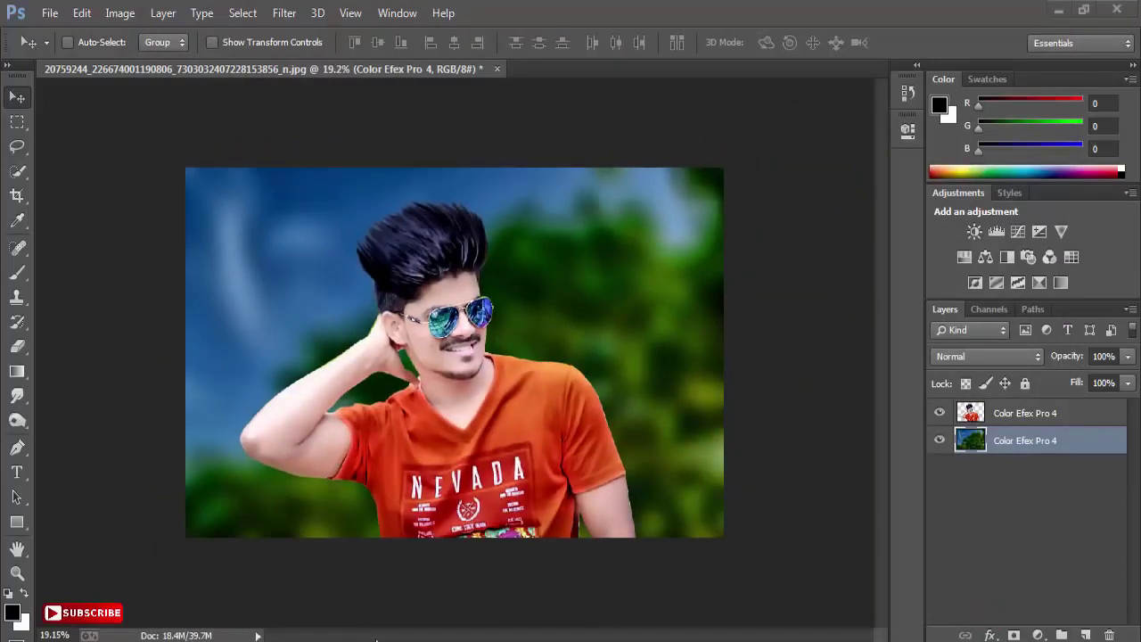
- Copy the orange lens flare image into the composite beneath the man's layer and minimize the flare document
click(408, 556)
drag(327, 100, 800, 122)
drag(693, 297, 450, 279)
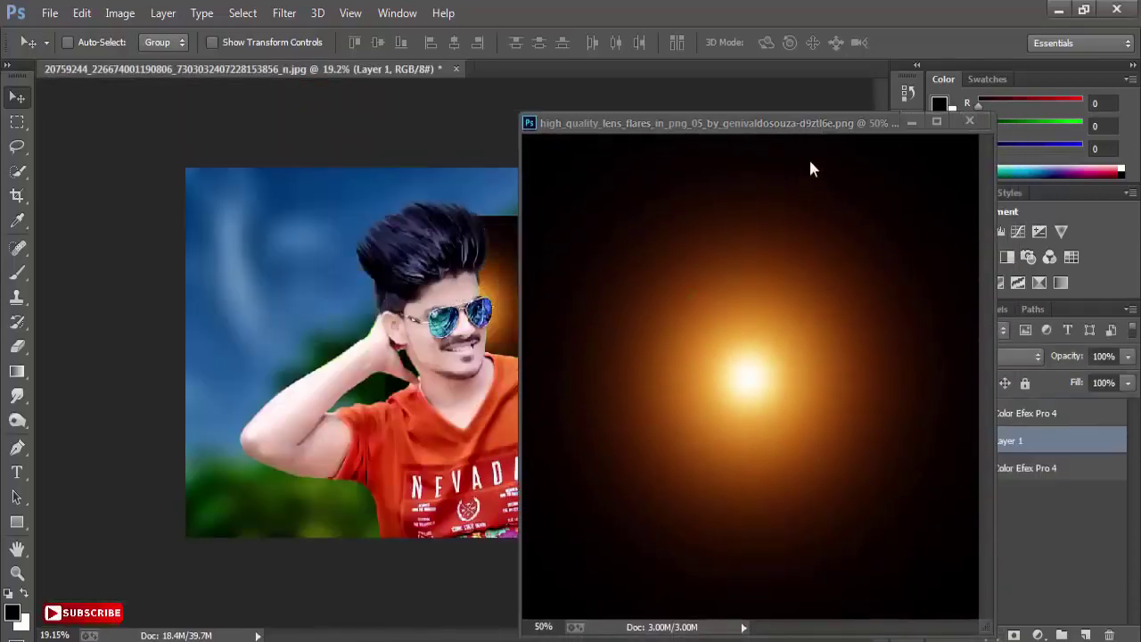
click(909, 123)
- Set the lens flare layer's blend mode to Screen and move the glow behind the man's raised hand
click(950, 328)
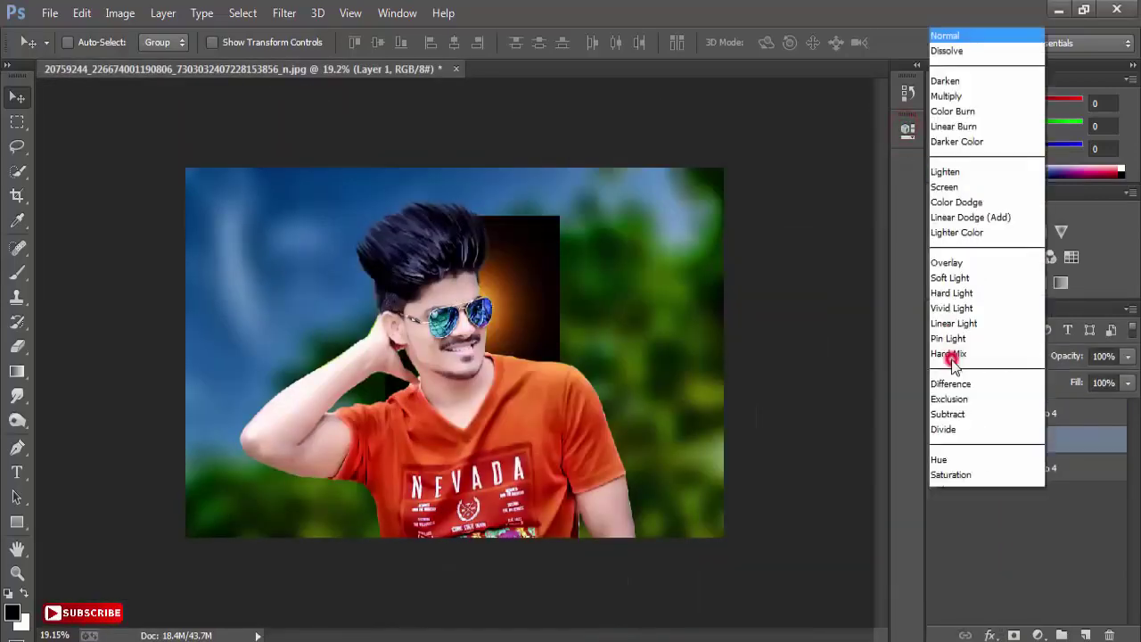
click(944, 161)
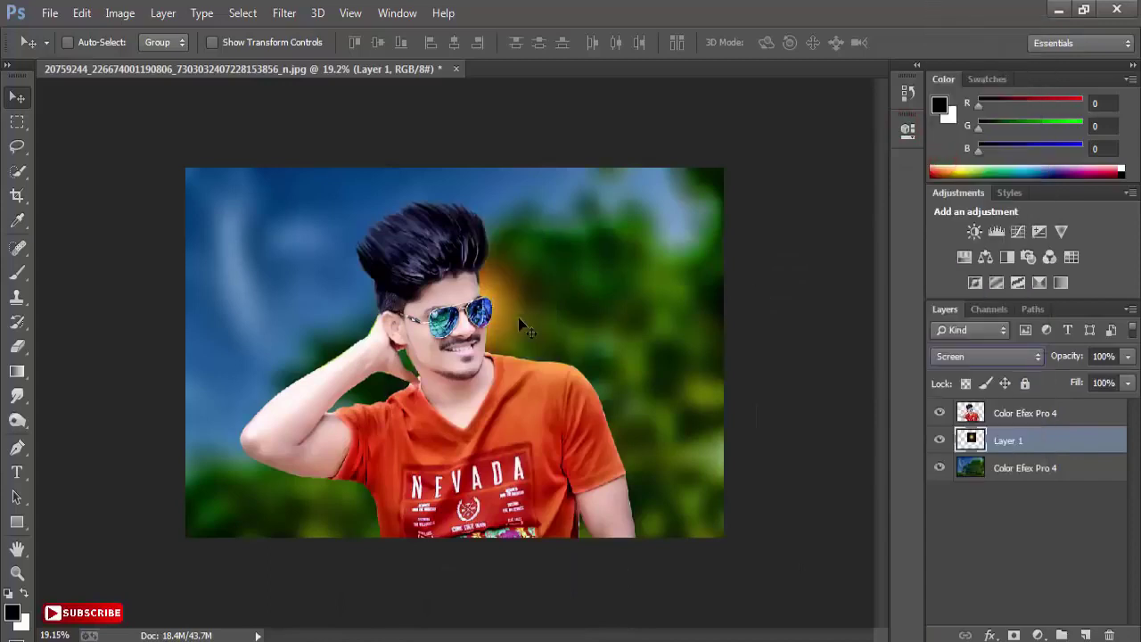
drag(518, 316, 426, 379)
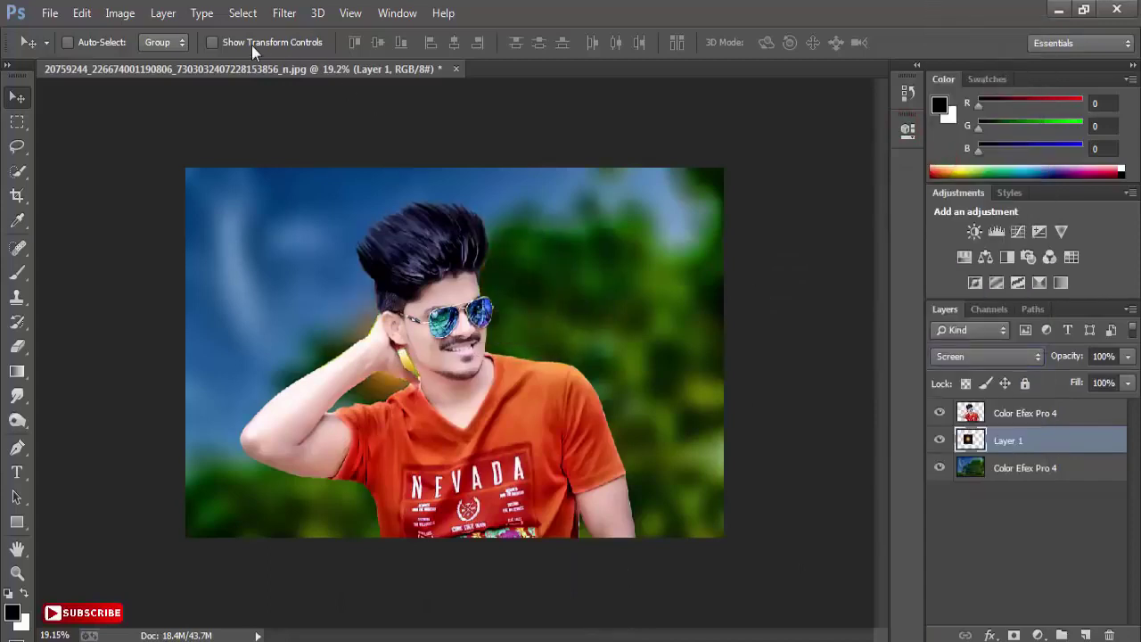
- Enlarge the lens flare to about 378% with Free Transform, keeping it centred behind the man's raised hand
key(ctrl+t)
drag(487, 442, 713, 631)
drag(633, 372, 601, 394)
scroll(561, 242, down, 5)
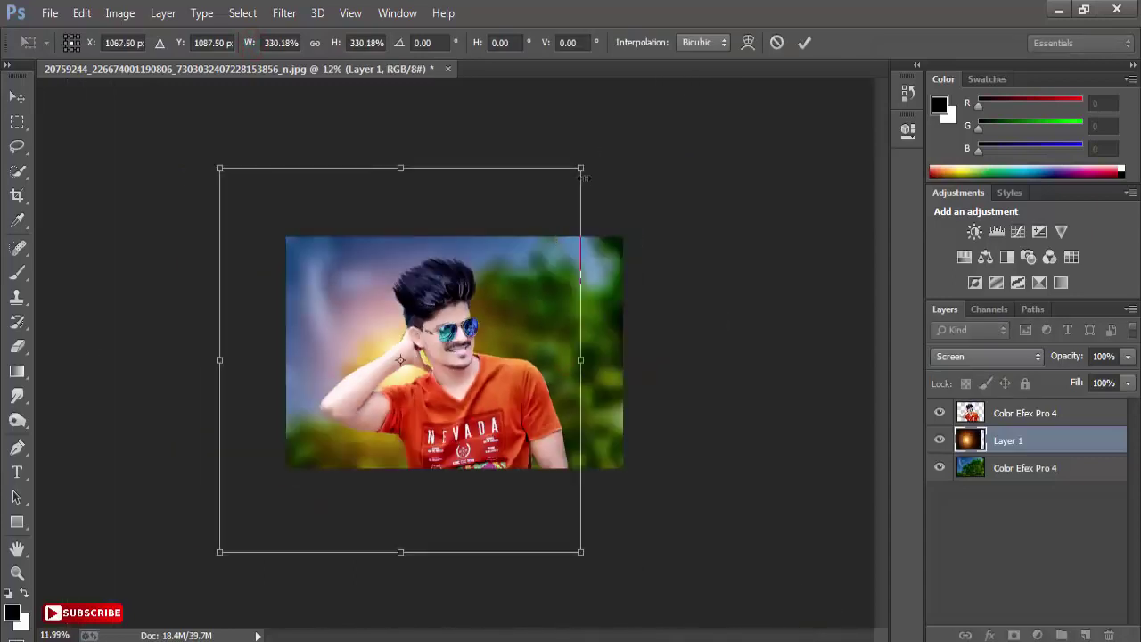
drag(579, 167, 606, 140)
mouse_move(534, 409)
mouse_down()
mouse_move(532, 390)
mouse_move(534, 409)
mouse_up()
key(Return)
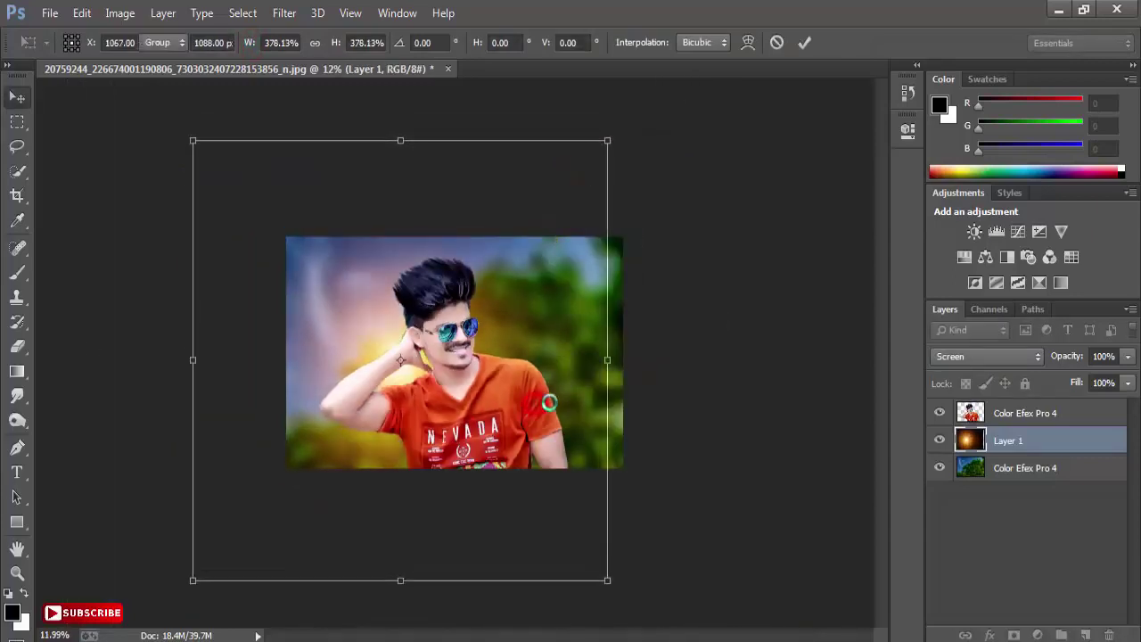
- Lower the lens flare layer's opacity to 85%
scroll(572, 359, up, 1)
scroll(573, 360, up, 1)
click(286, 45)
scroll(509, 328, up, 2)
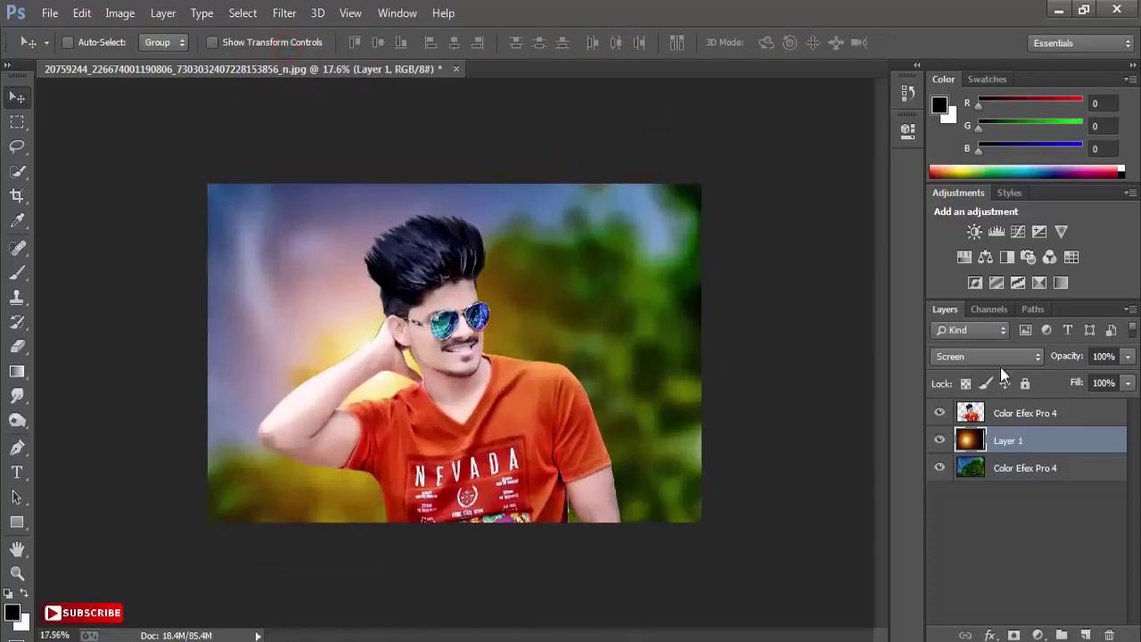
mouse_move(1082, 358)
mouse_down()
mouse_move(1044, 359)
mouse_move(1068, 358)
mouse_up()
- Scale the lens flare down to about 68% and move it slightly higher behind the man's hand
scroll(488, 307, up, 2)
key(ctrl+t)
scroll(508, 299, down, 5)
drag(623, 118, 538, 209)
mouse_move(487, 345)
mouse_down()
mouse_move(498, 322)
mouse_move(494, 338)
mouse_move(488, 323)
mouse_up()
drag(543, 496, 556, 508)
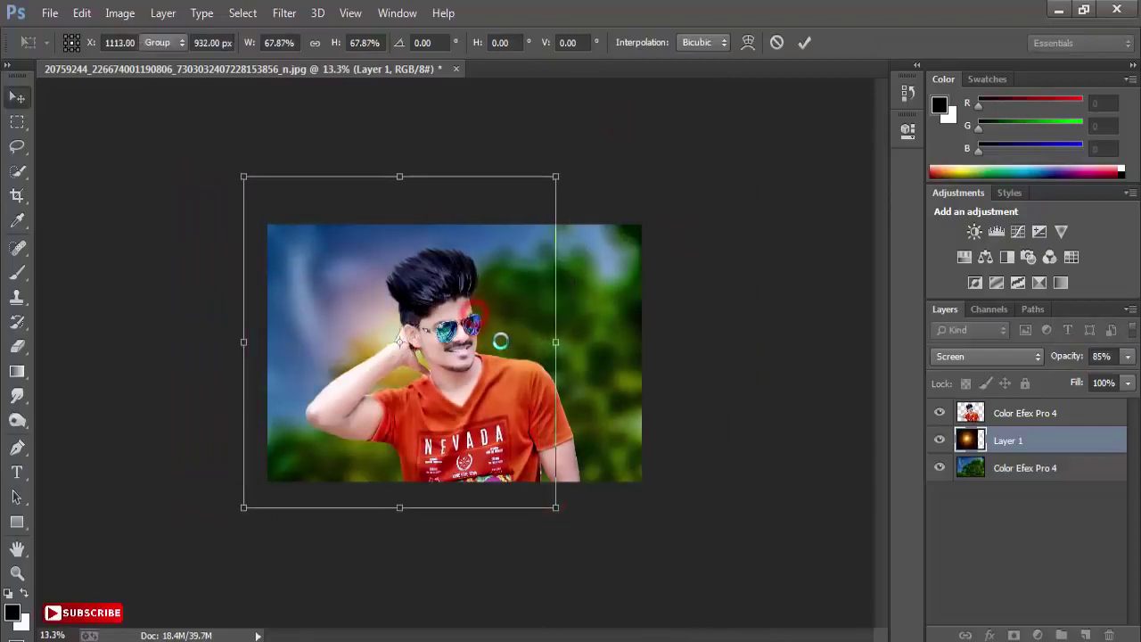
key(Return)
scroll(469, 348, up, 3)
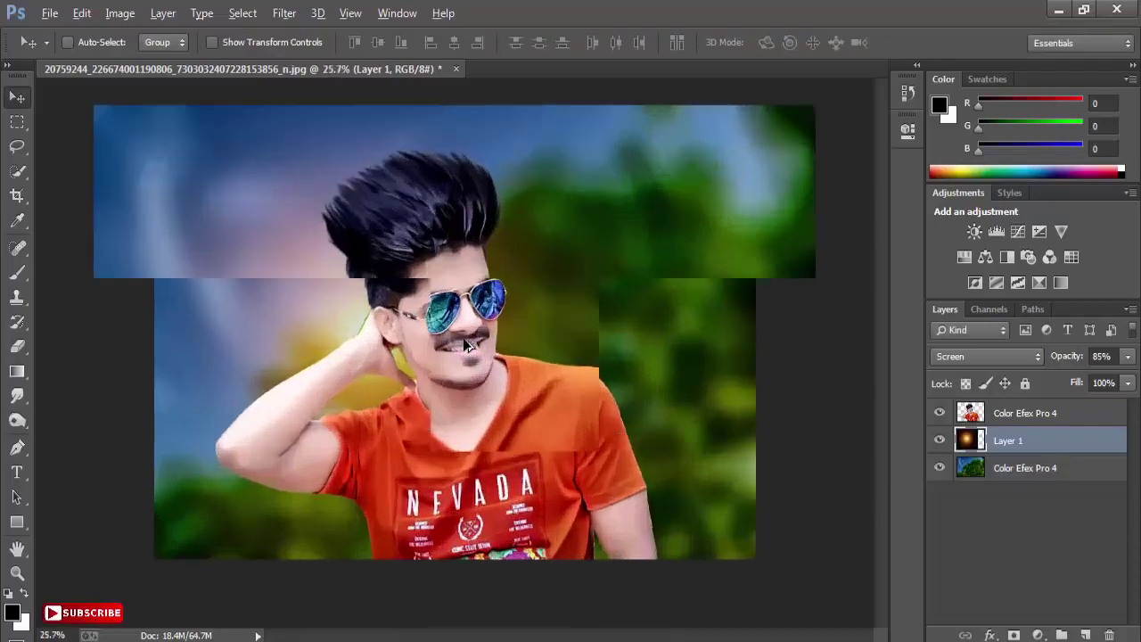
scroll(502, 328, down, 1)
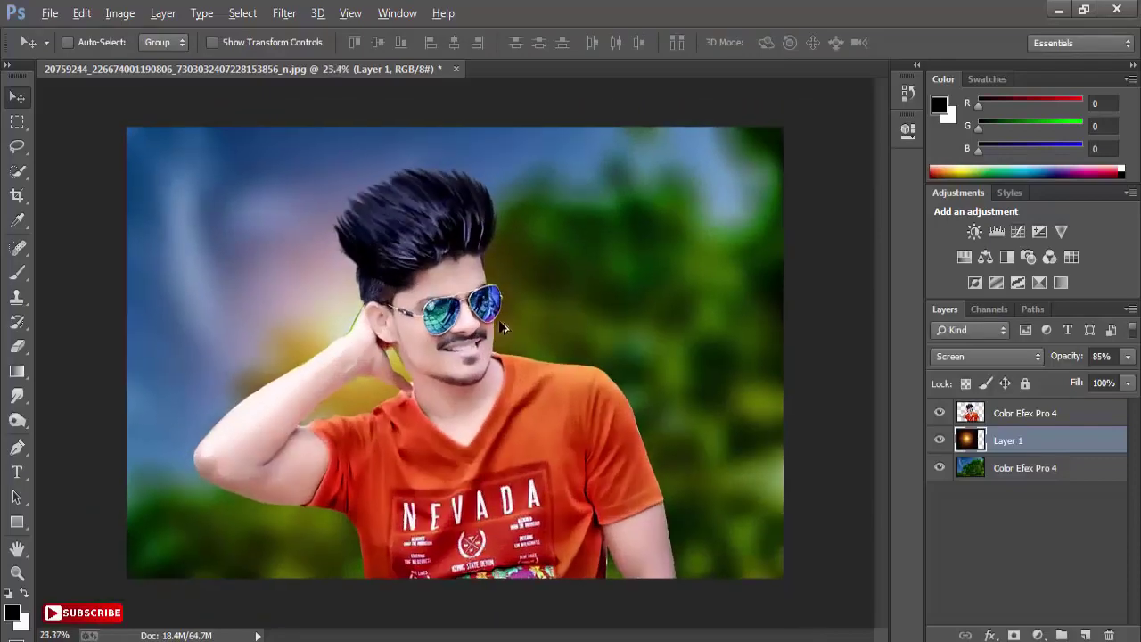
- Flatten the image and duplicate the resulting Background layer
right_click(1018, 435)
click(727, 568)
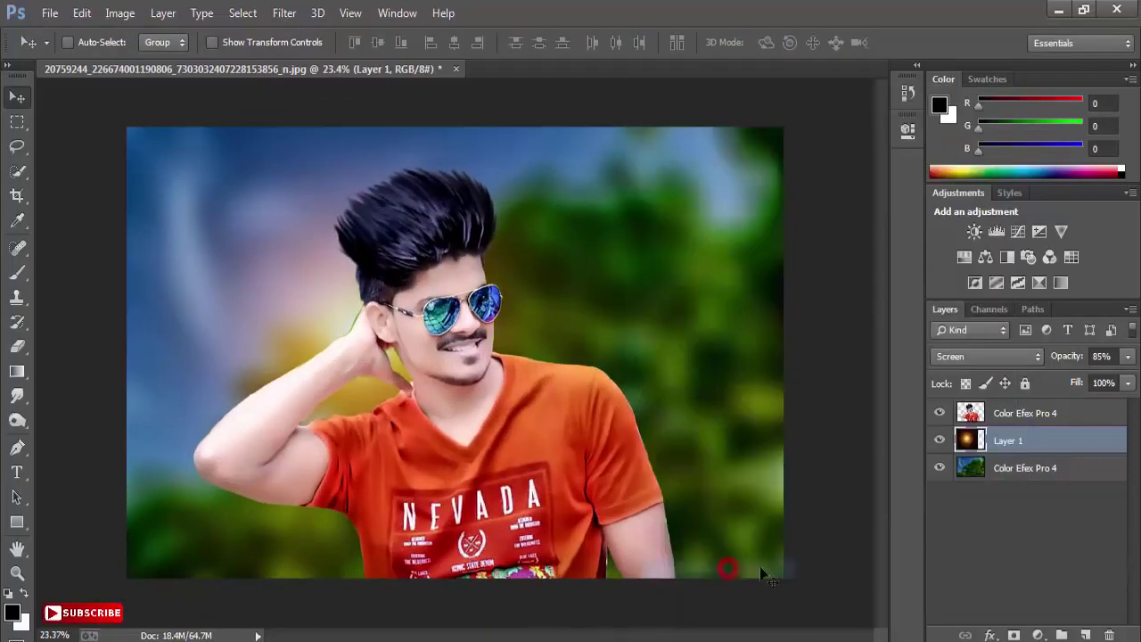
drag(1006, 428, 1085, 635)
- Smooth the duplicated layer with the GREYCstoration noise filter at Strength 111, checking the hair in the preview
click(284, 13)
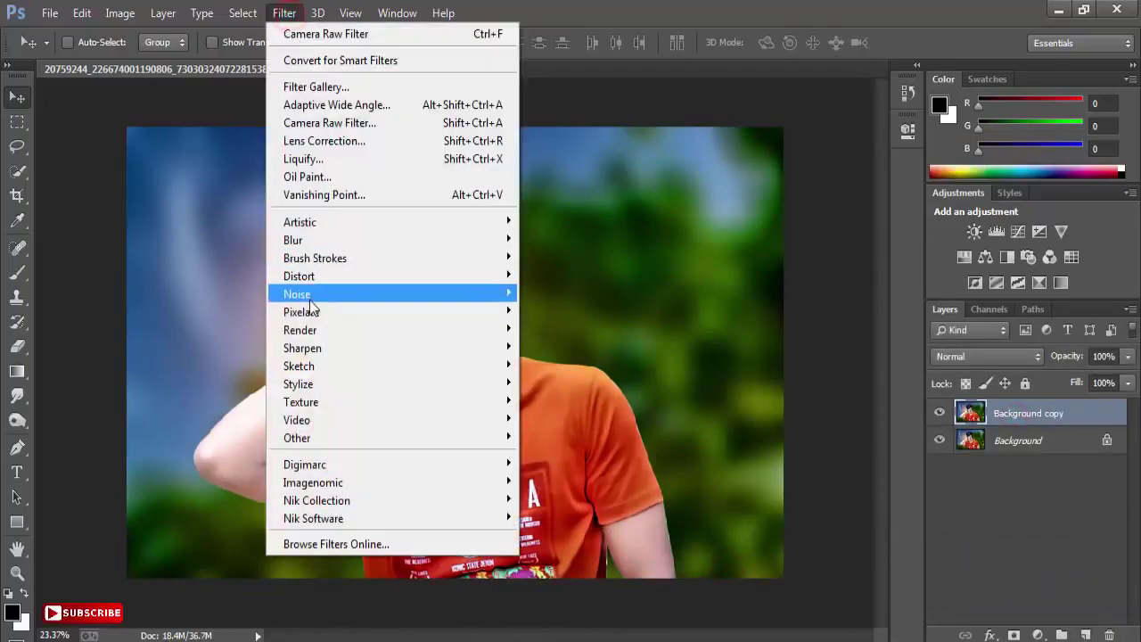
mouse_move(303, 295)
click(573, 348)
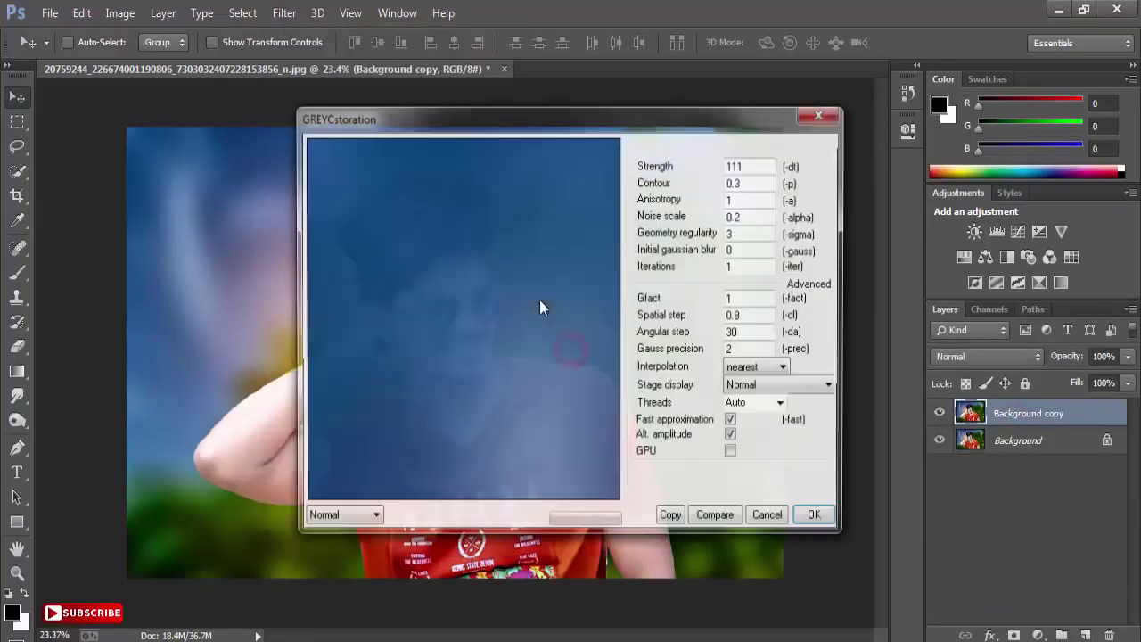
drag(509, 423, 374, 290)
drag(357, 304, 333, 274)
drag(499, 298, 435, 423)
drag(548, 236, 404, 329)
drag(486, 287, 404, 352)
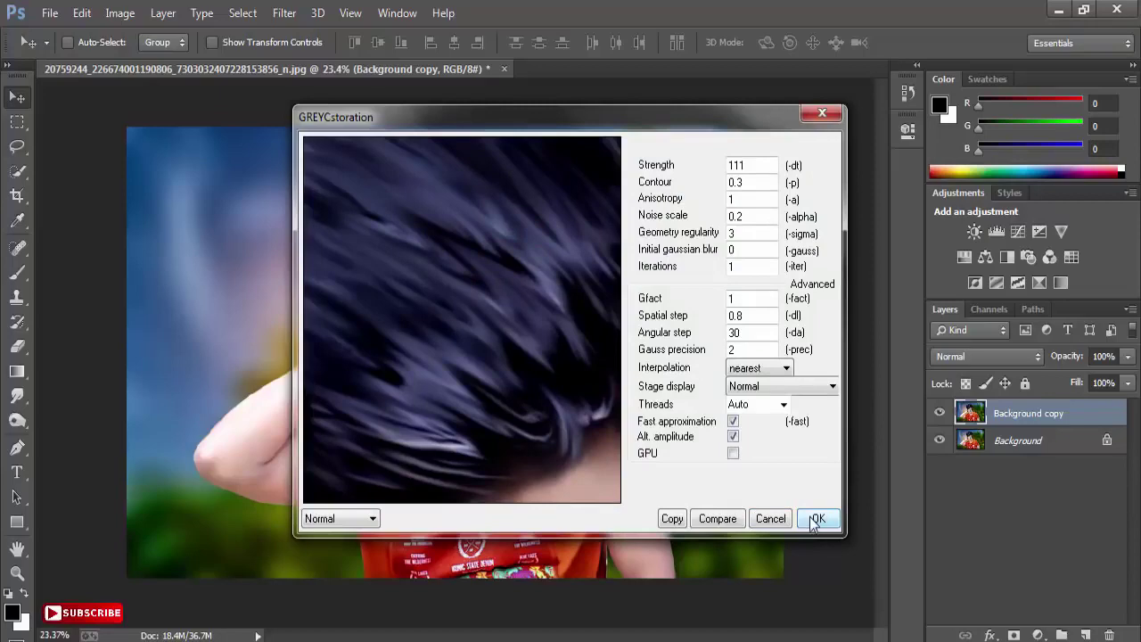
click(816, 519)
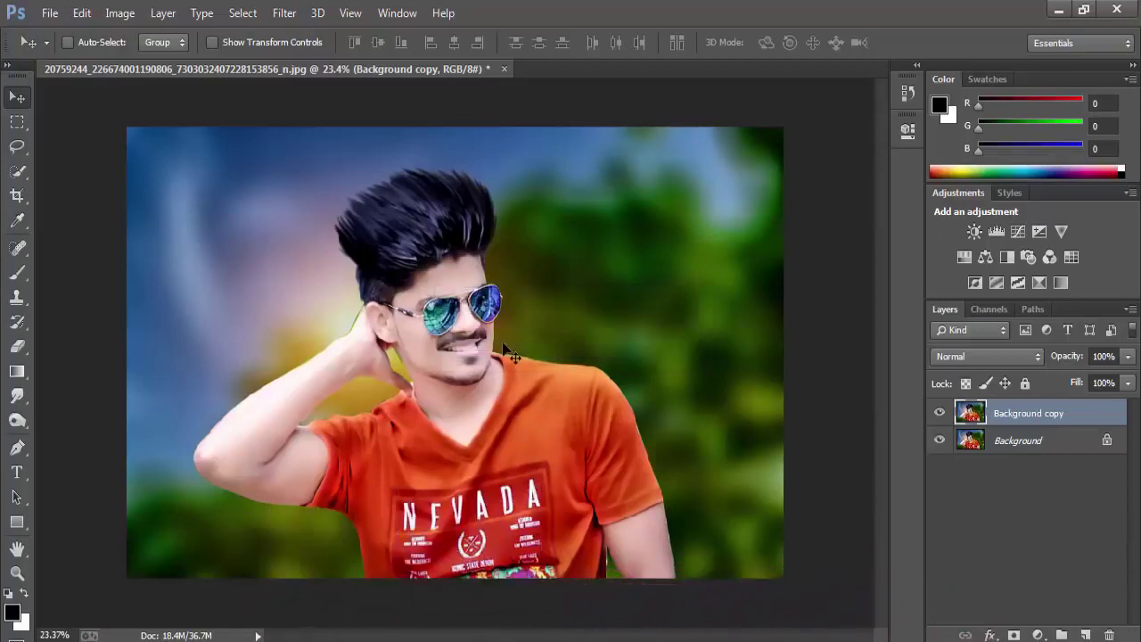
- Switch to the Eraser tool and merge the smoothed copy with the Background layer
scroll(468, 294, up, 4)
click(17, 349)
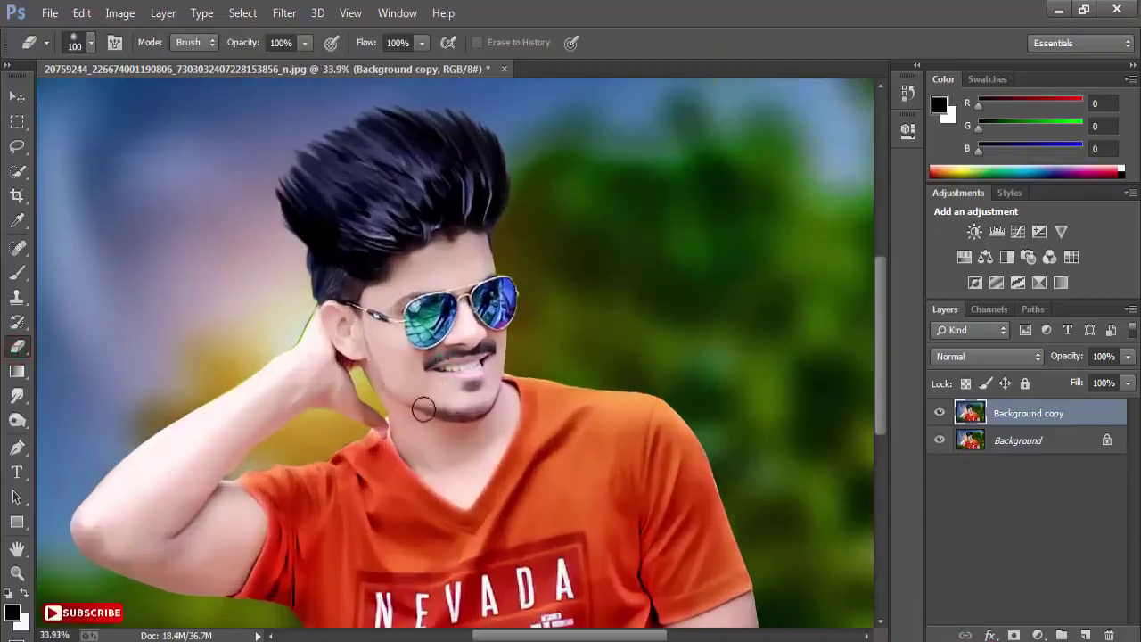
scroll(424, 408, down, 2)
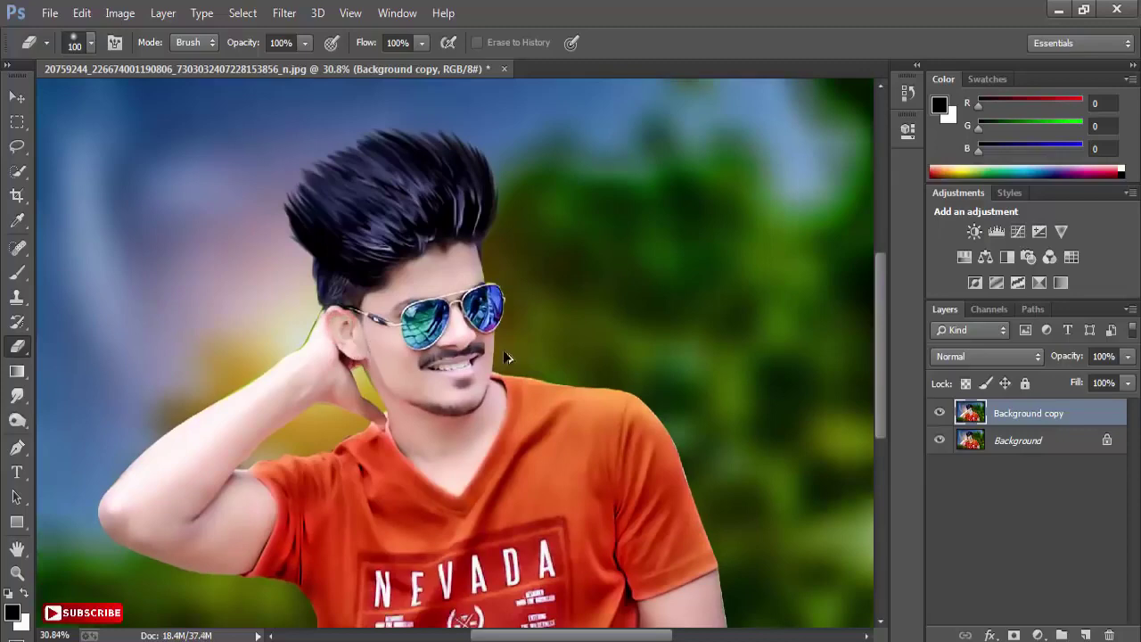
scroll(505, 357, down, 2)
shift+click(1025, 440)
right_click(1030, 421)
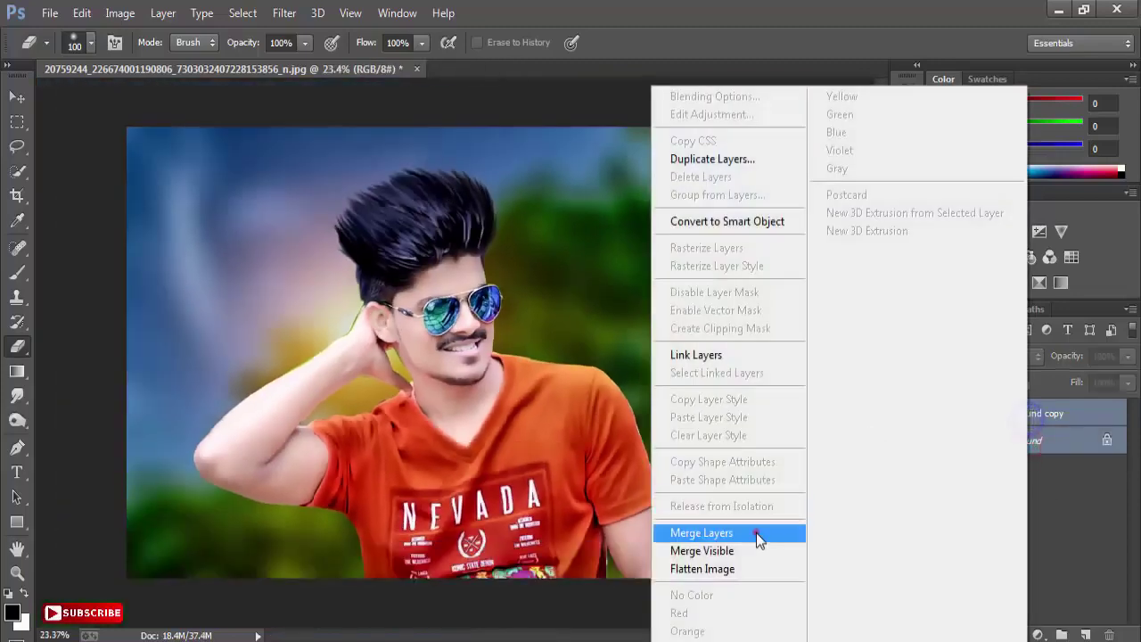
click(755, 534)
- Apply a Camera Raw post-crop vignette with Amount -21, Midpoint 75, Roundness +55 and Feather 70, and return to the Move tool
scroll(565, 349, down, 1)
click(284, 12)
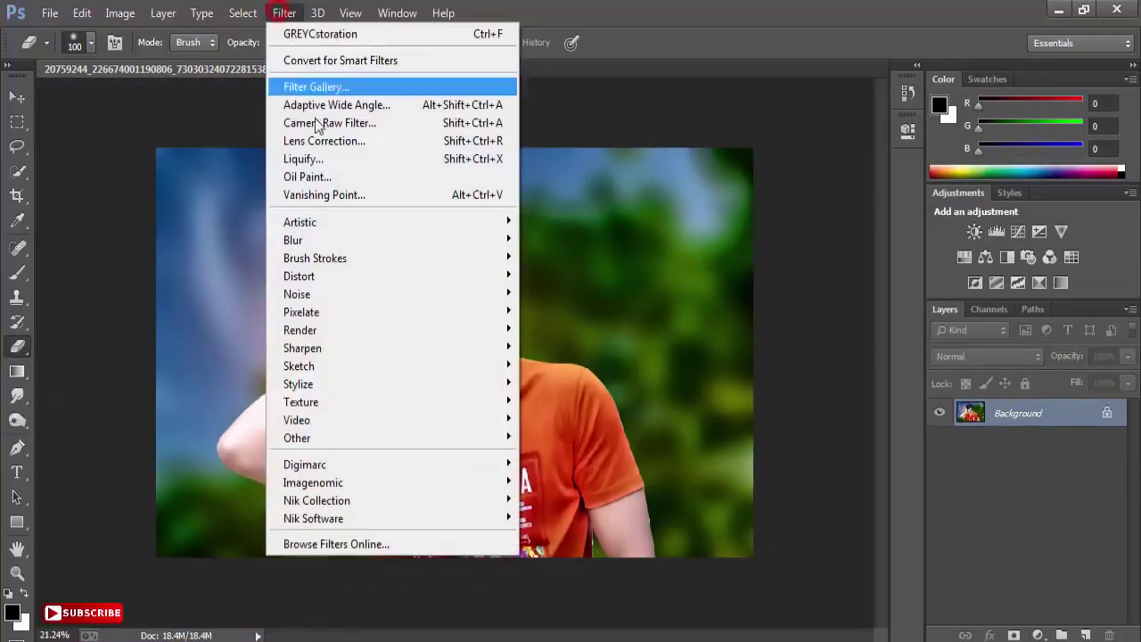
click(315, 124)
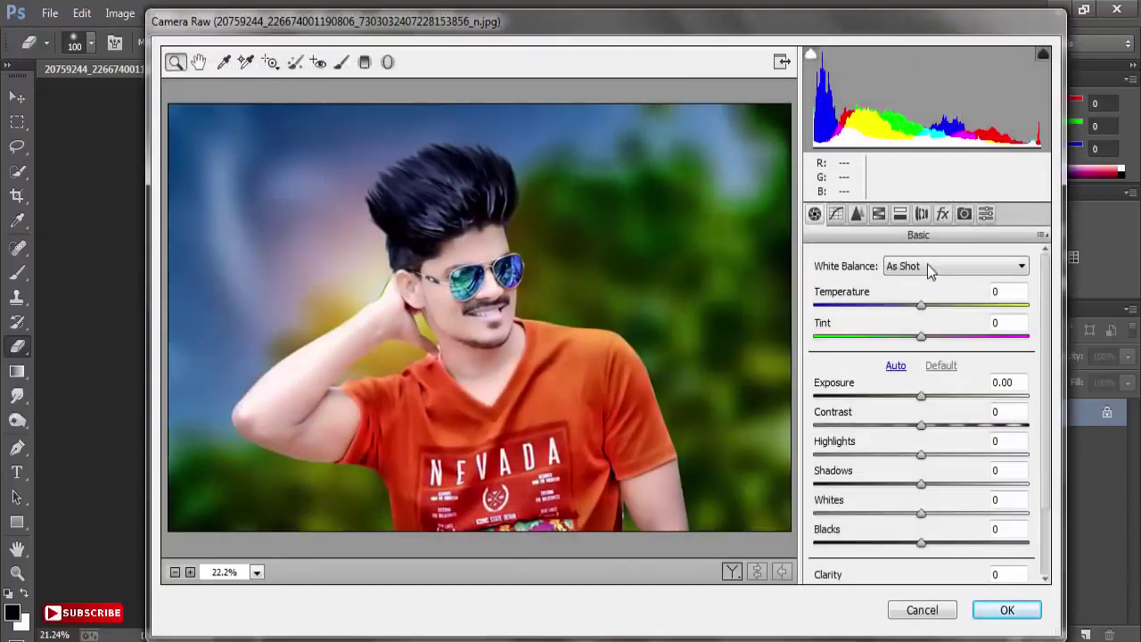
click(943, 214)
drag(920, 458, 897, 472)
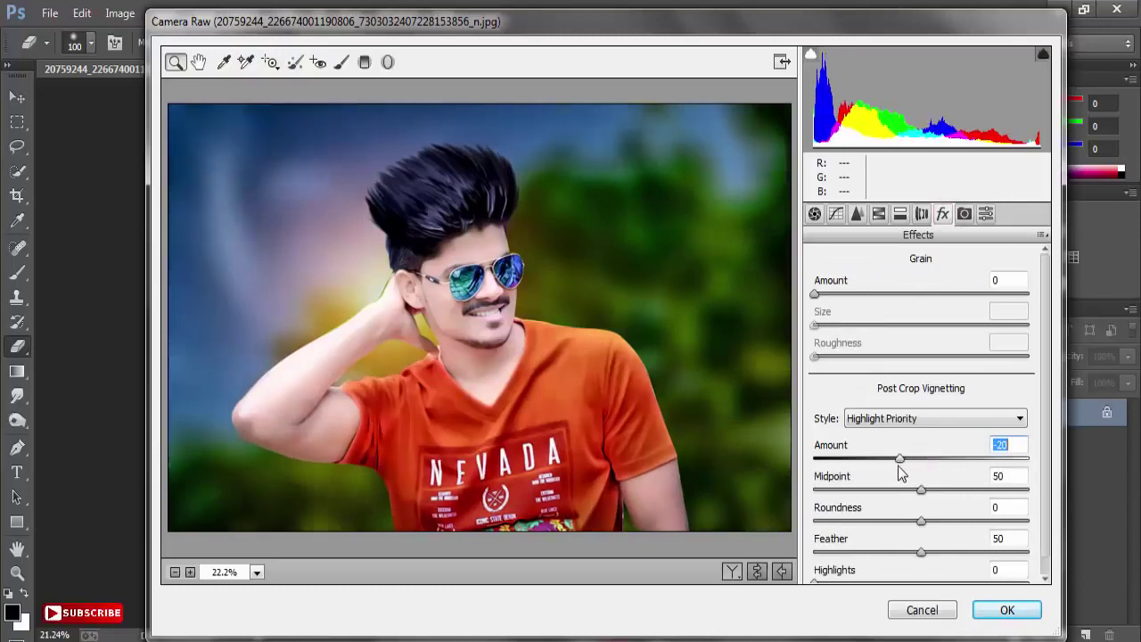
drag(967, 488, 972, 554)
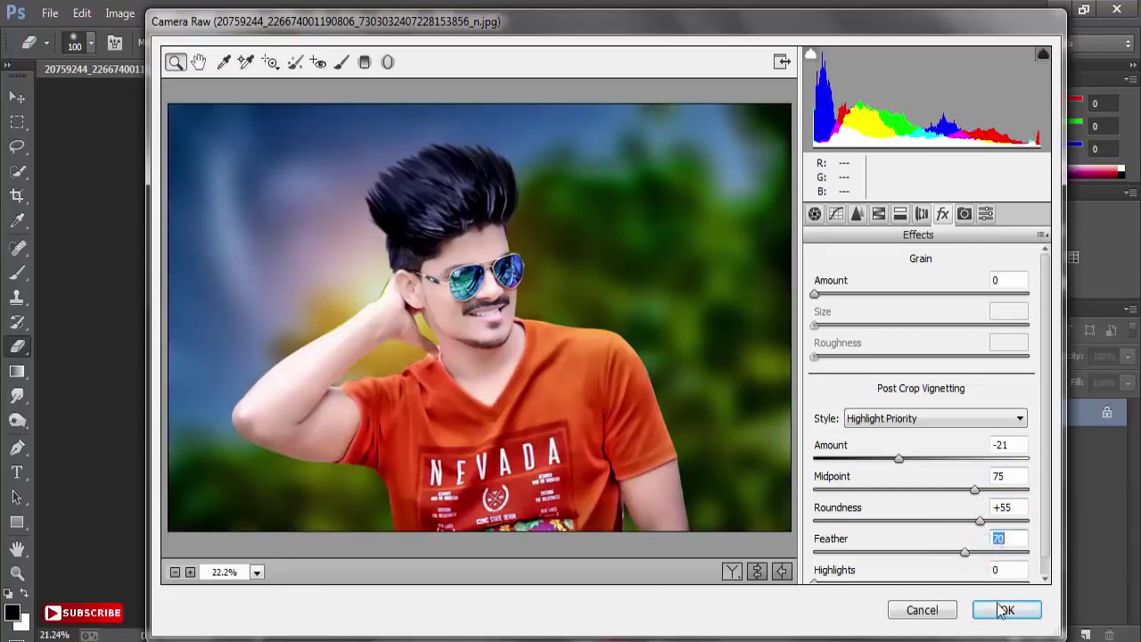
click(1002, 609)
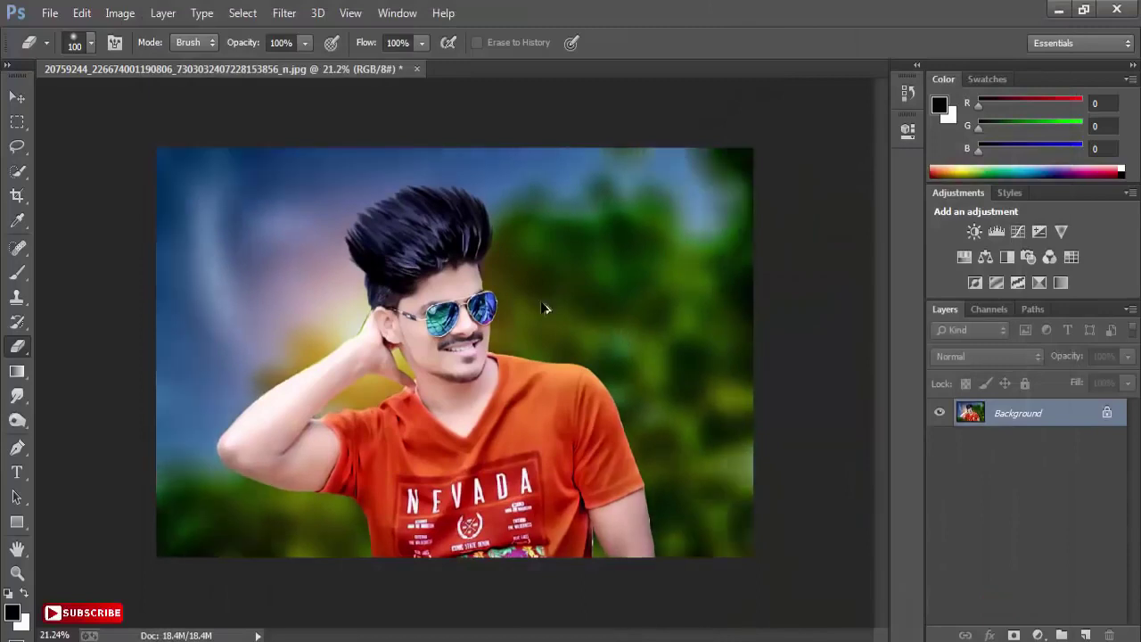
scroll(530, 284, up, 1)
click(17, 97)
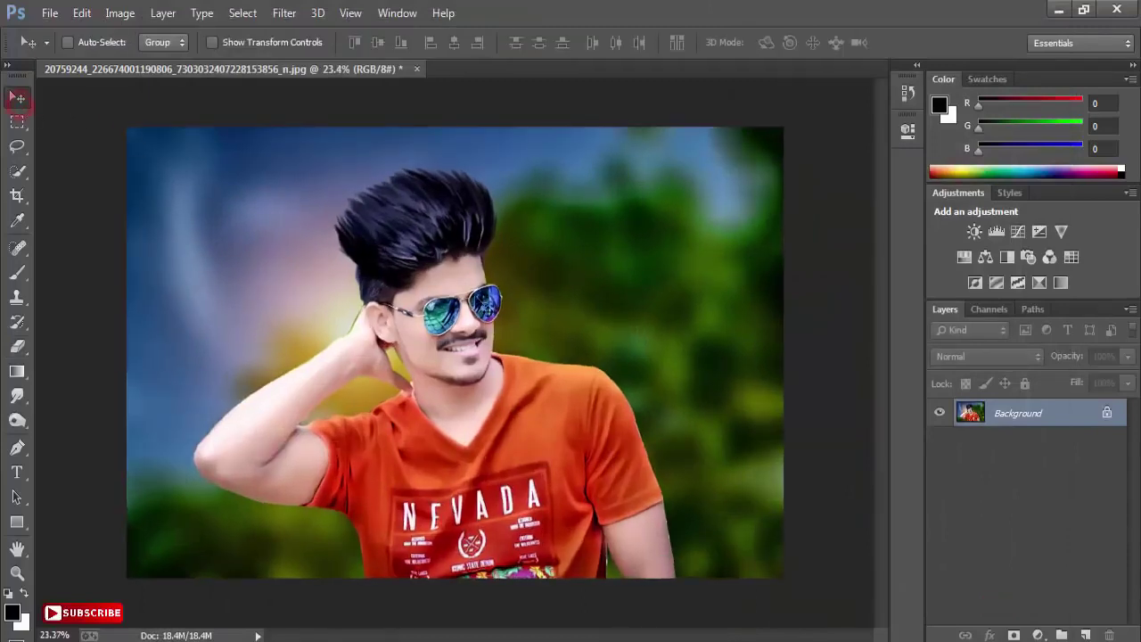